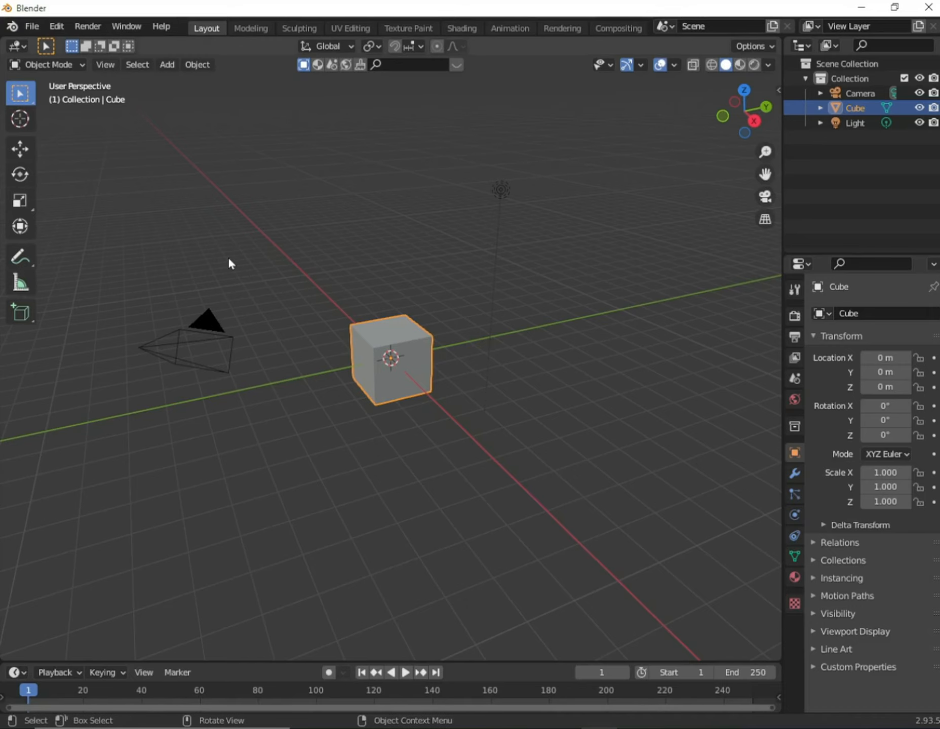
Delete all the default objects: the camera, cube and light
key(a)
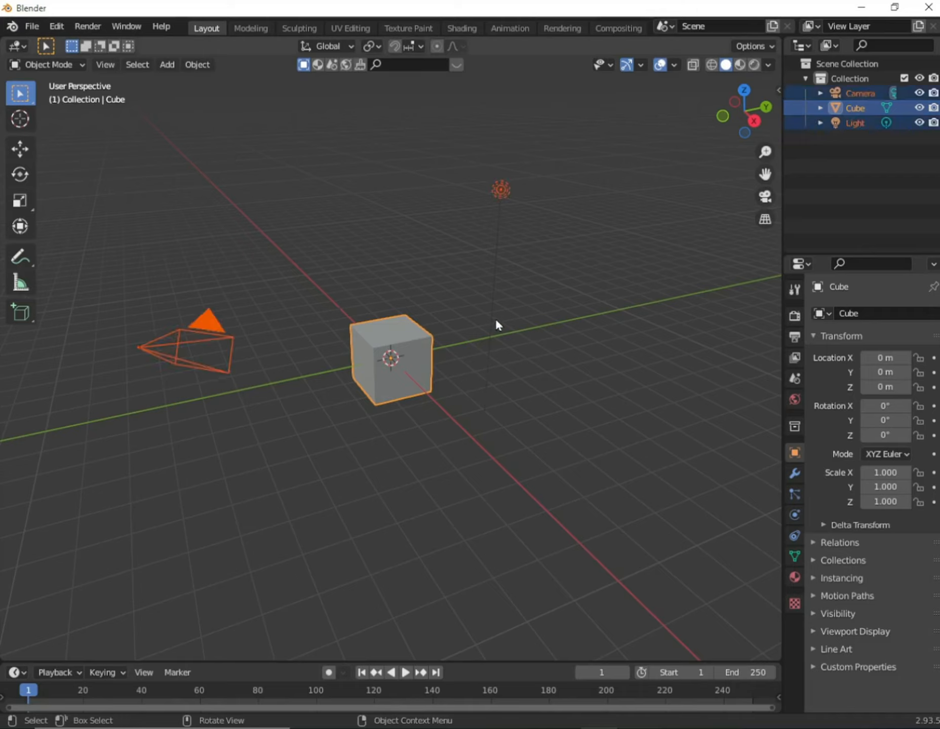
key(Delete)
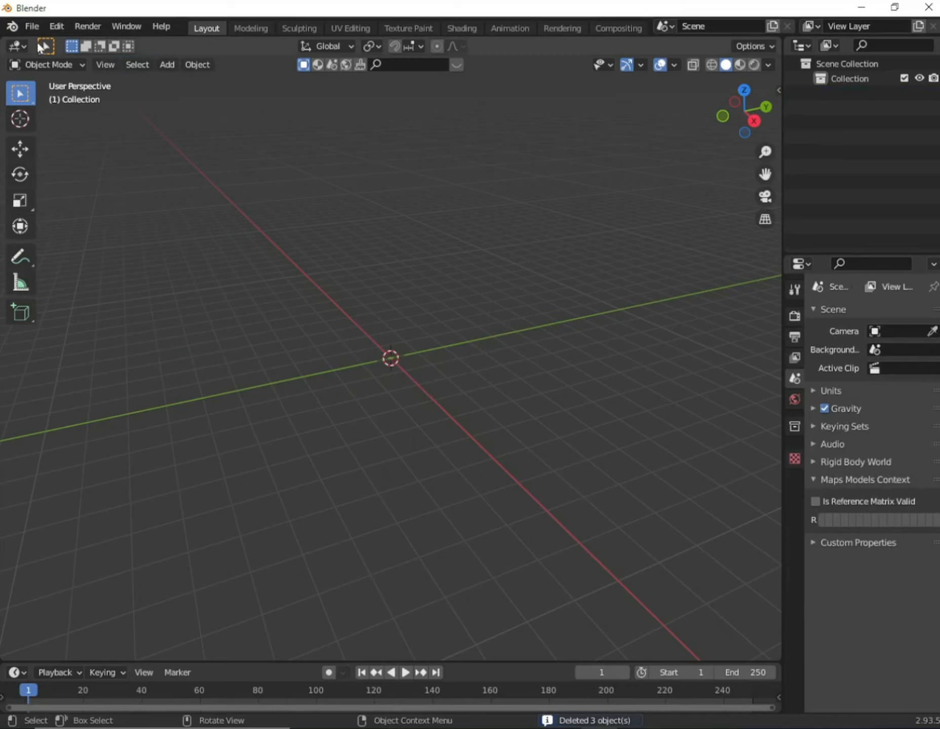
Open the preferences window at the add-ons section and position it over the viewport
click(56, 28)
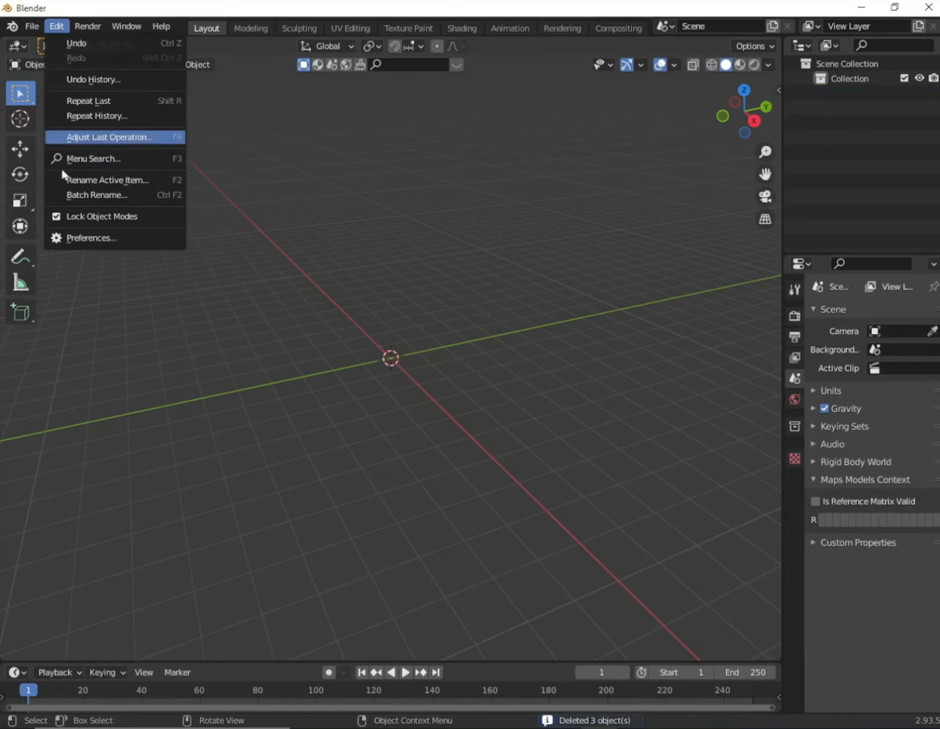
click(81, 240)
drag(346, 32, 440, 144)
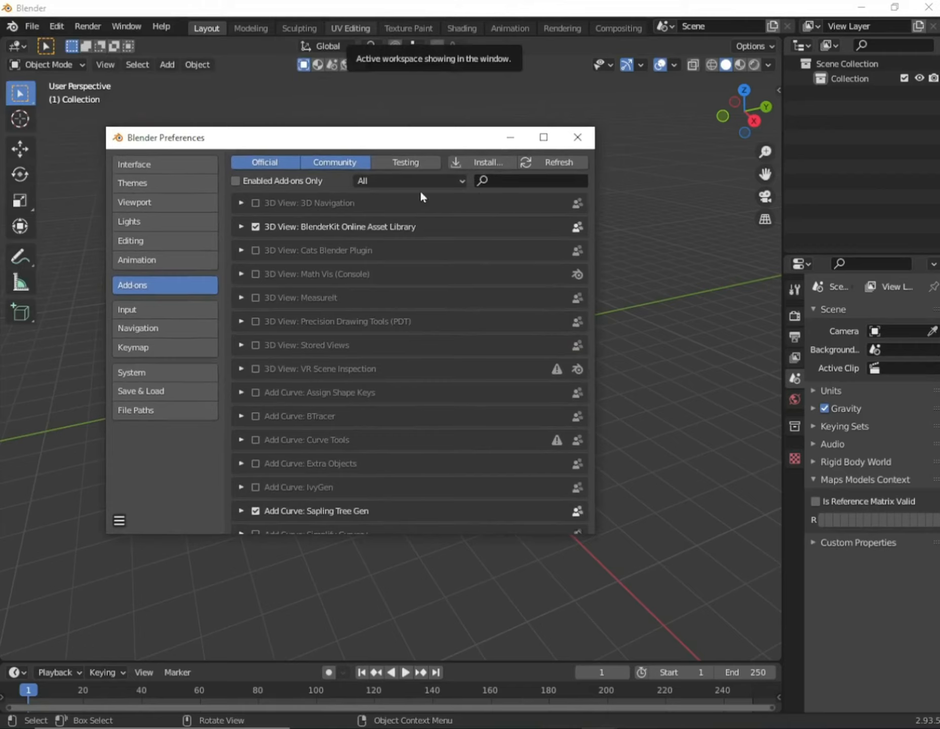
click(470, 162)
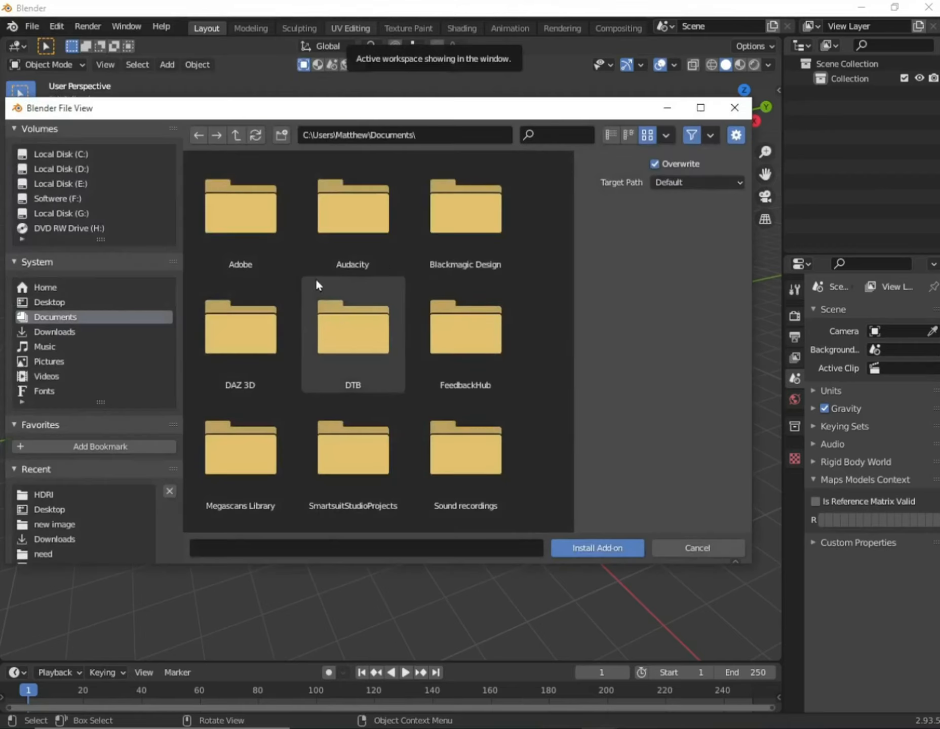
click(46, 330)
scroll(339, 300, down, 3)
scroll(340, 300, down, 5)
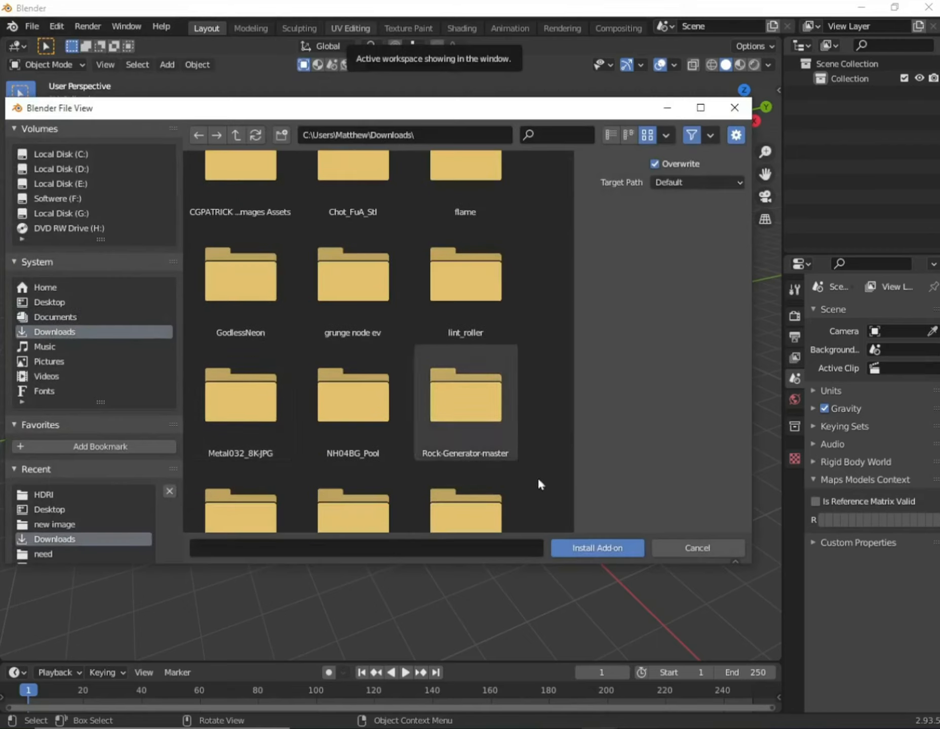
click(685, 550)
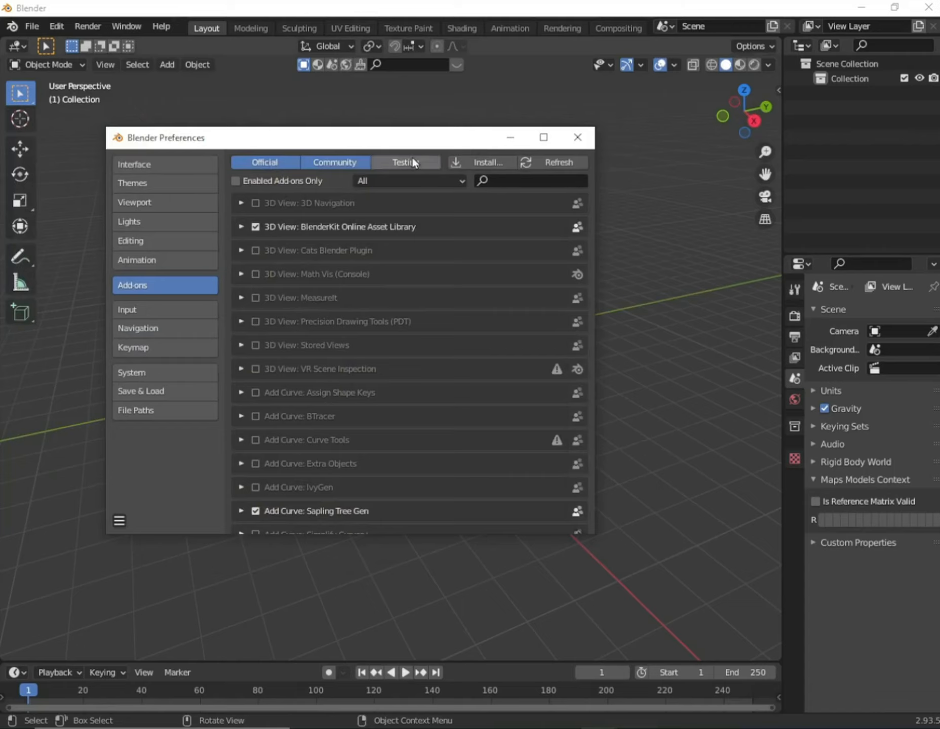
Filter the add-ons by "car", turn Rigging: Rigacar (Generates Car Rig) off and on again, and clear the filter
click(500, 181)
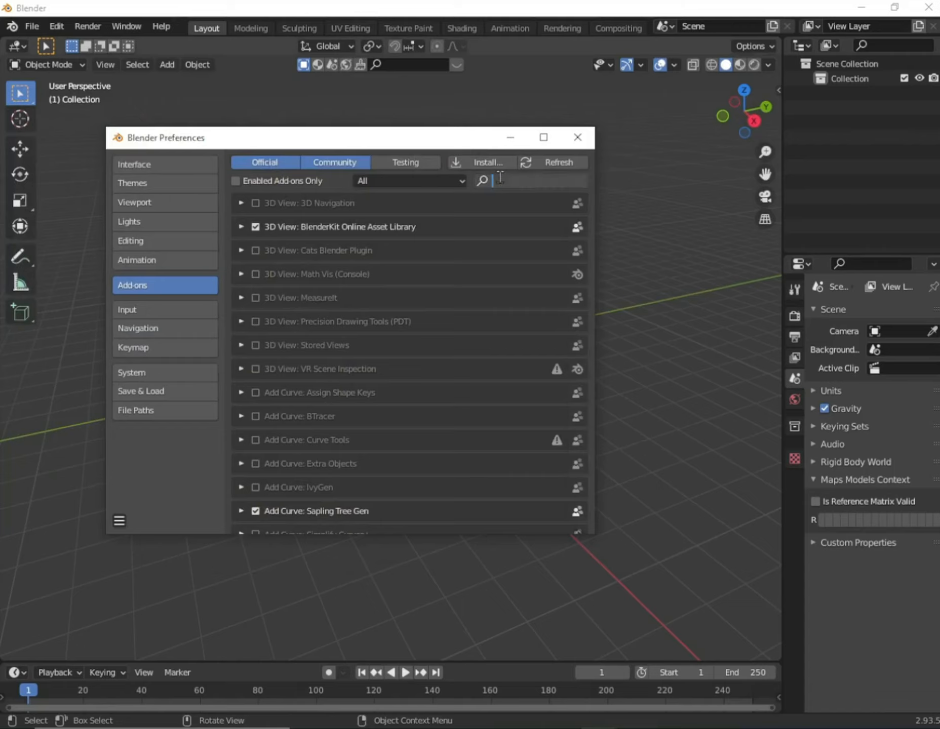
text(car)
click(252, 281)
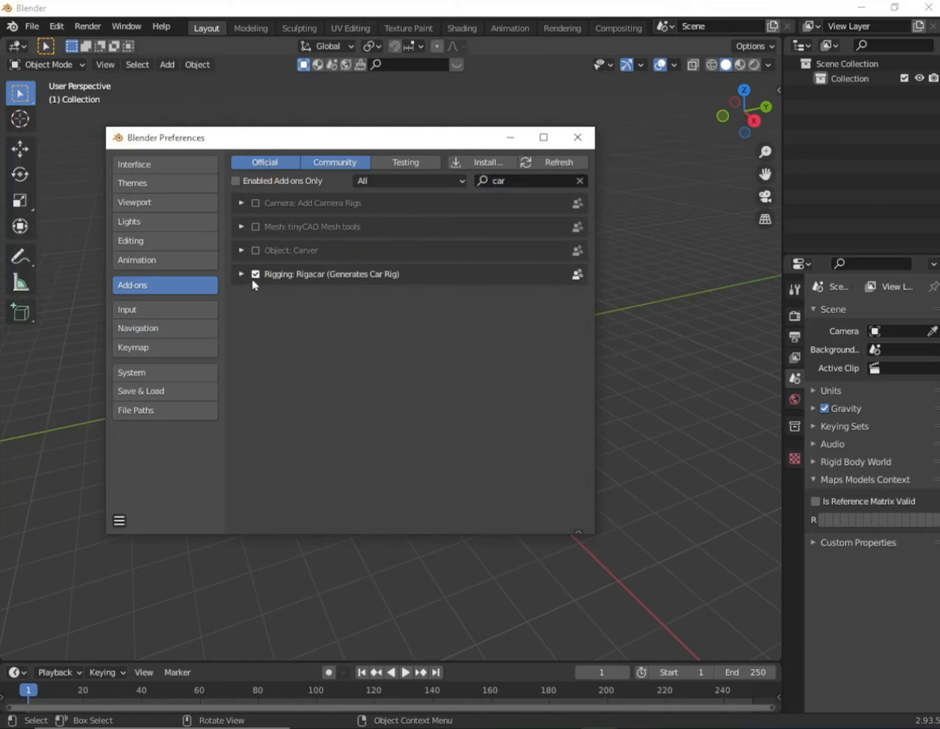
click(255, 275)
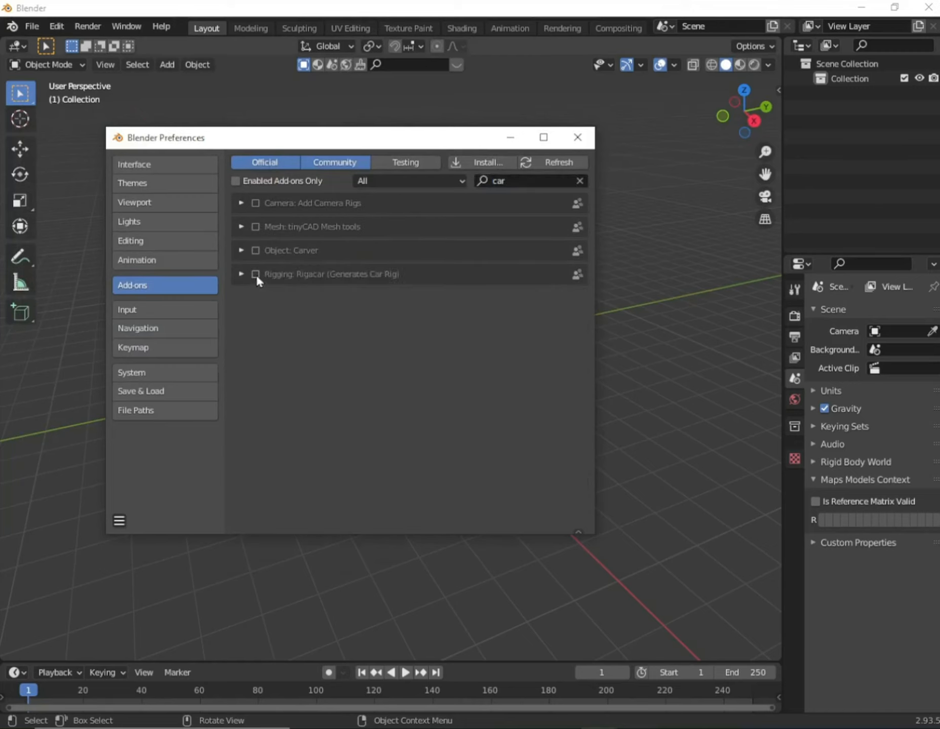
click(256, 275)
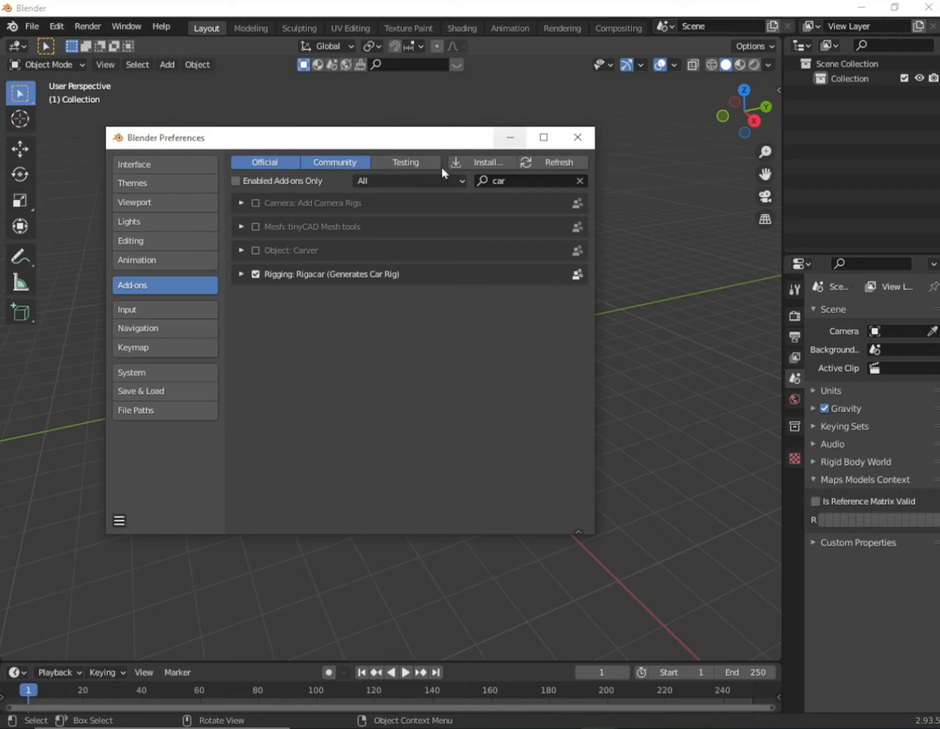
click(580, 182)
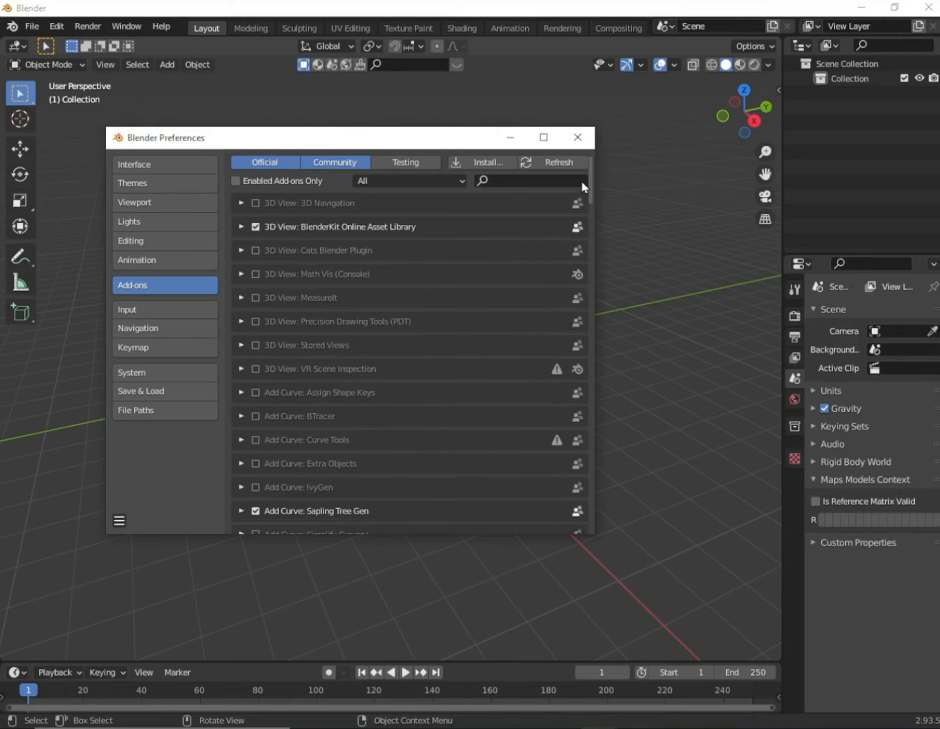
Filter the add-ons by "kit", re-enable BlenderKit Online Asset Library, and close the preferences
click(516, 180)
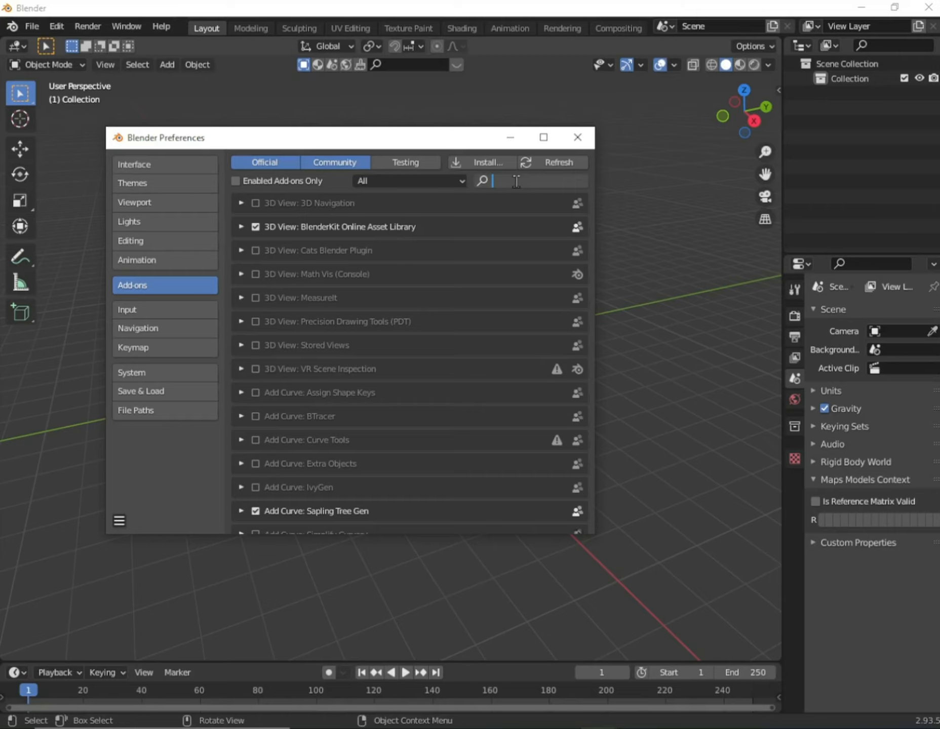
text(kit)
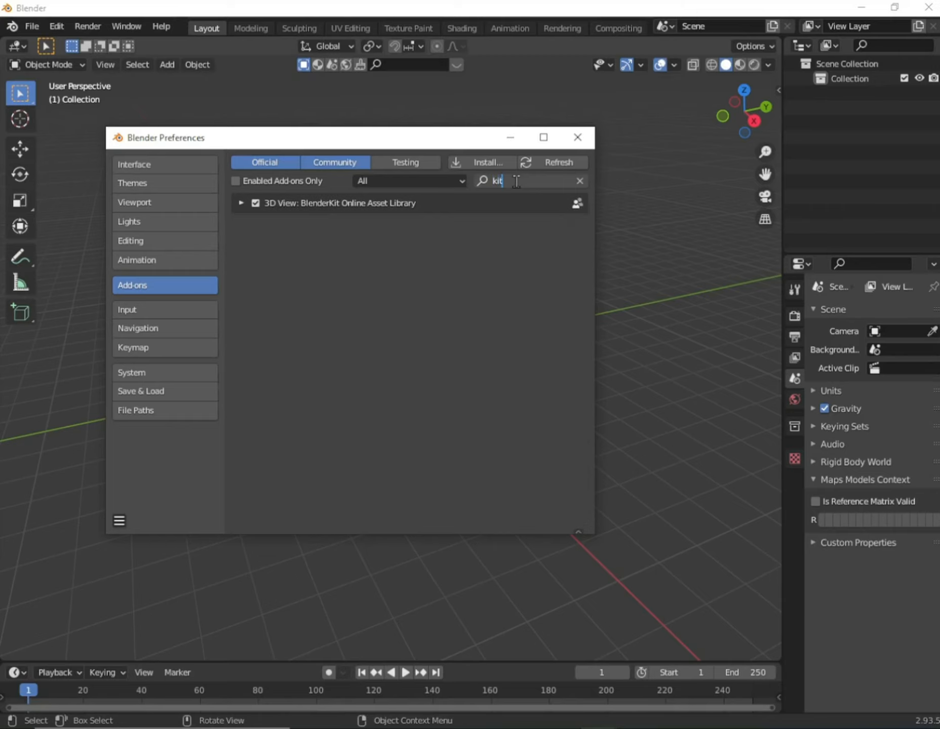
click(407, 283)
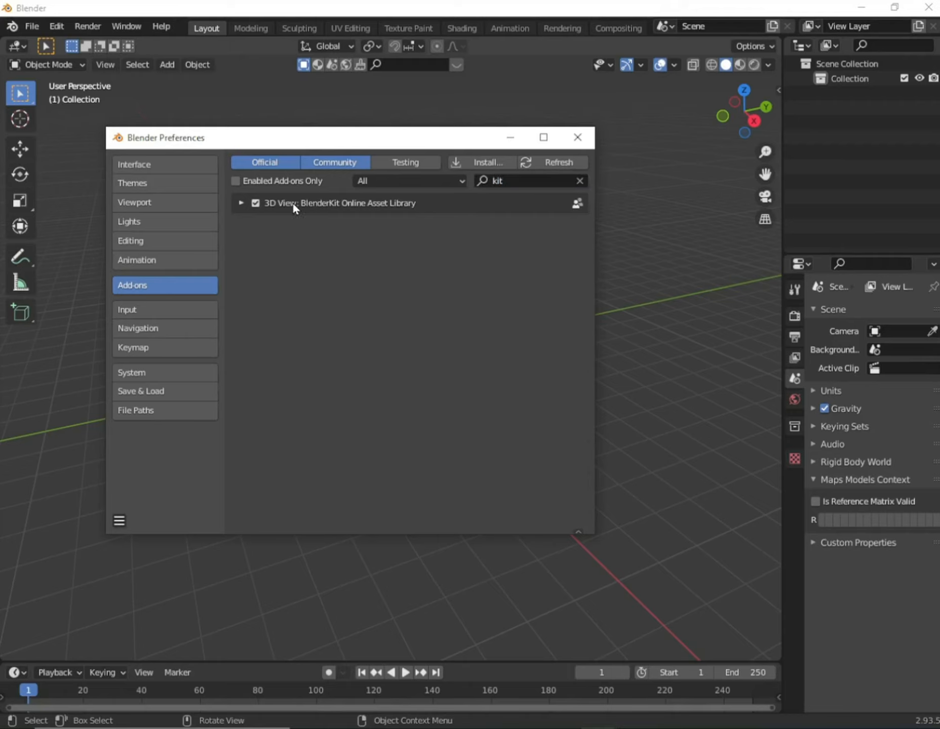
click(251, 205)
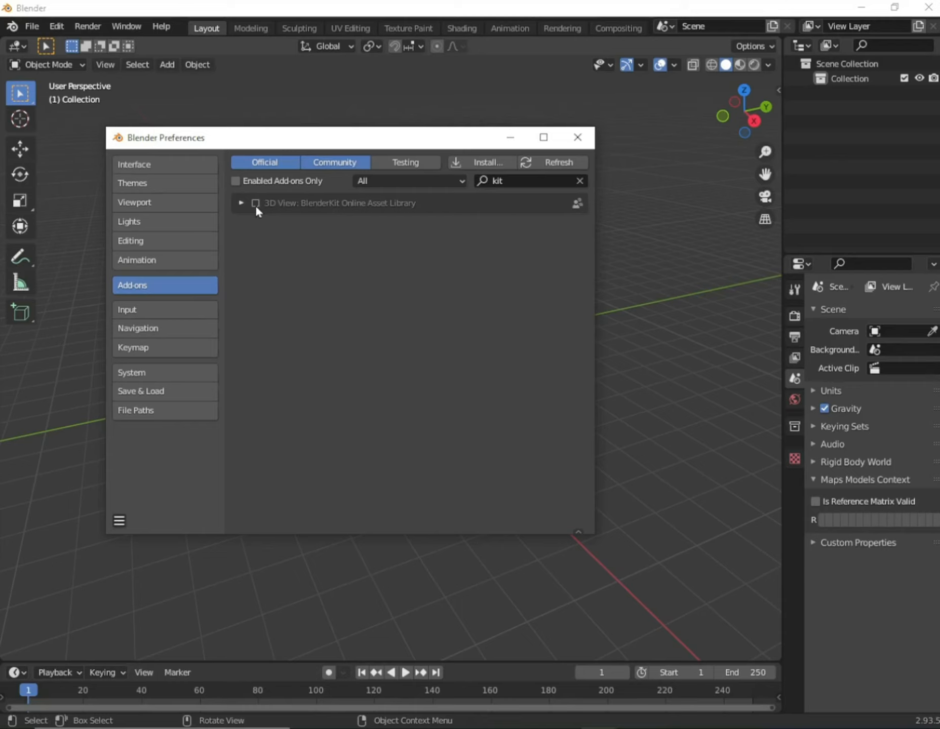
click(255, 204)
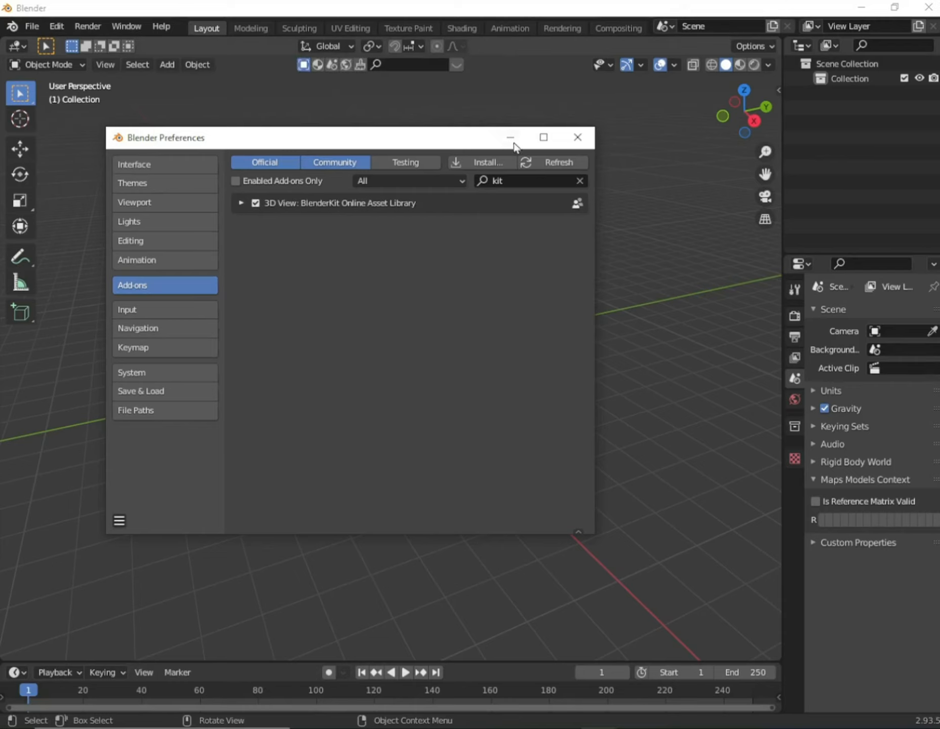
click(579, 142)
Search the BlenderKit online library for "car" models
click(770, 377)
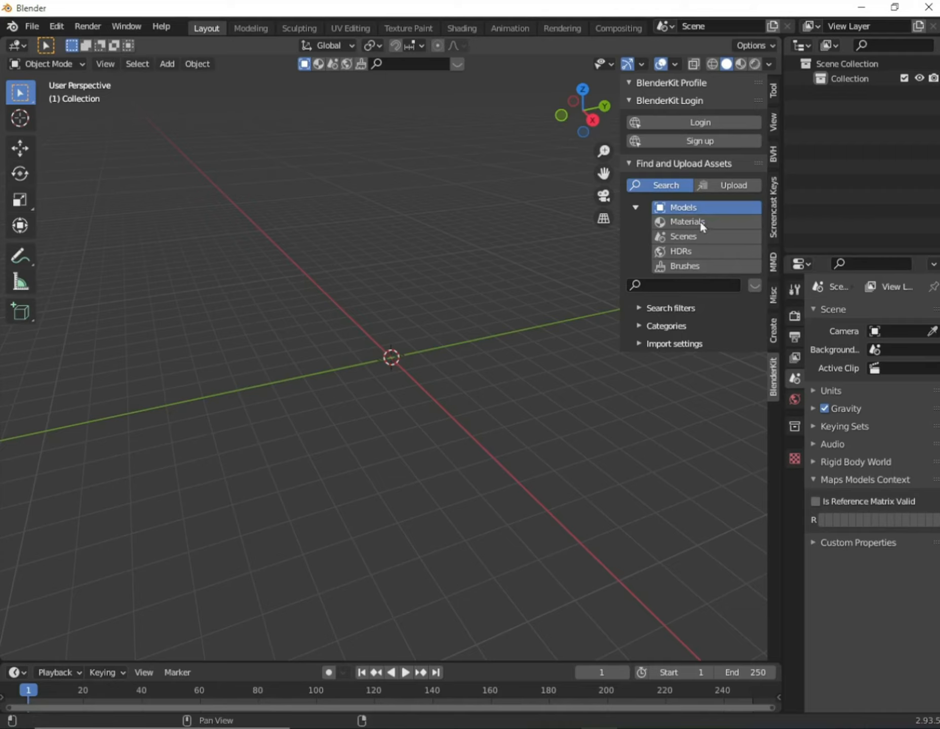
click(677, 285)
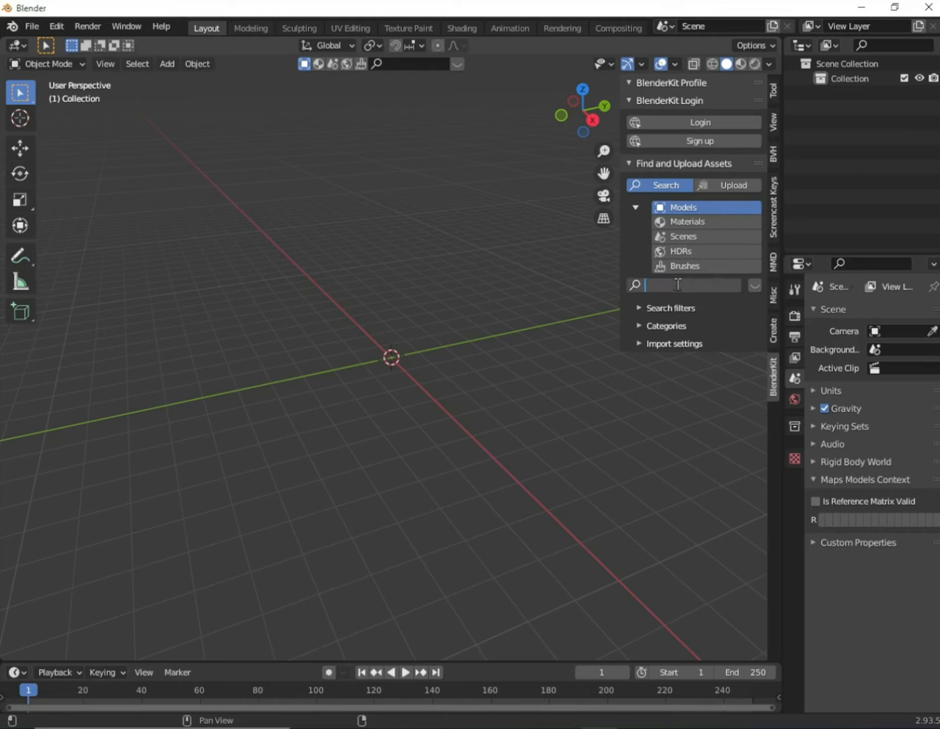
text(a)
text(a)
text(r)
key(Return)
mouse_move(212, 105)
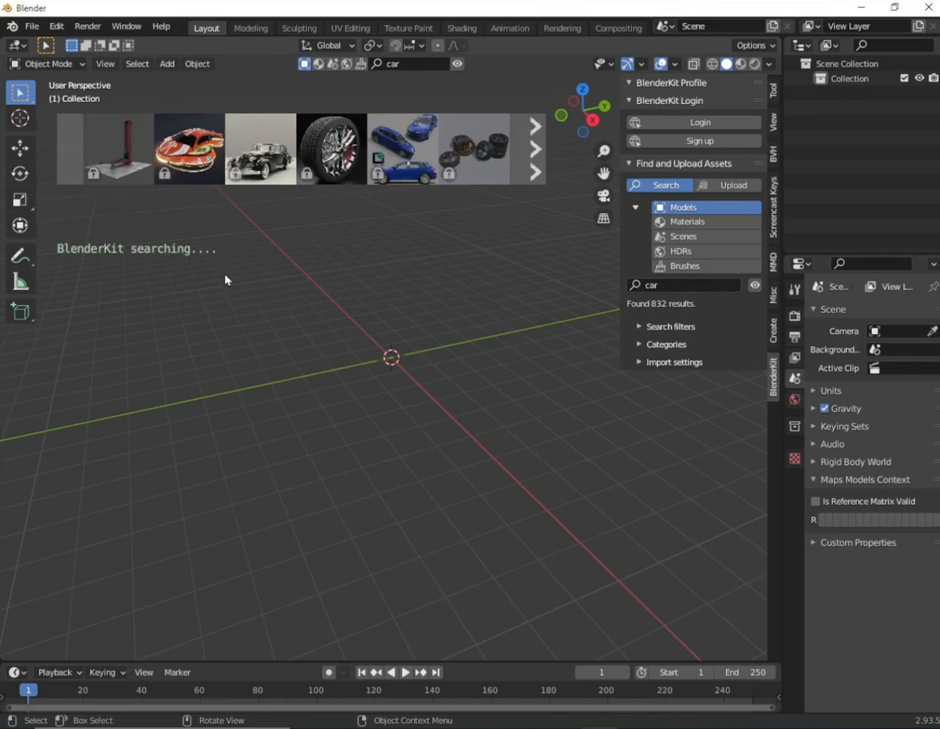
Browse the BlenderKit car results and return to the page containing the orange McLaren
mouse_move(241, 178)
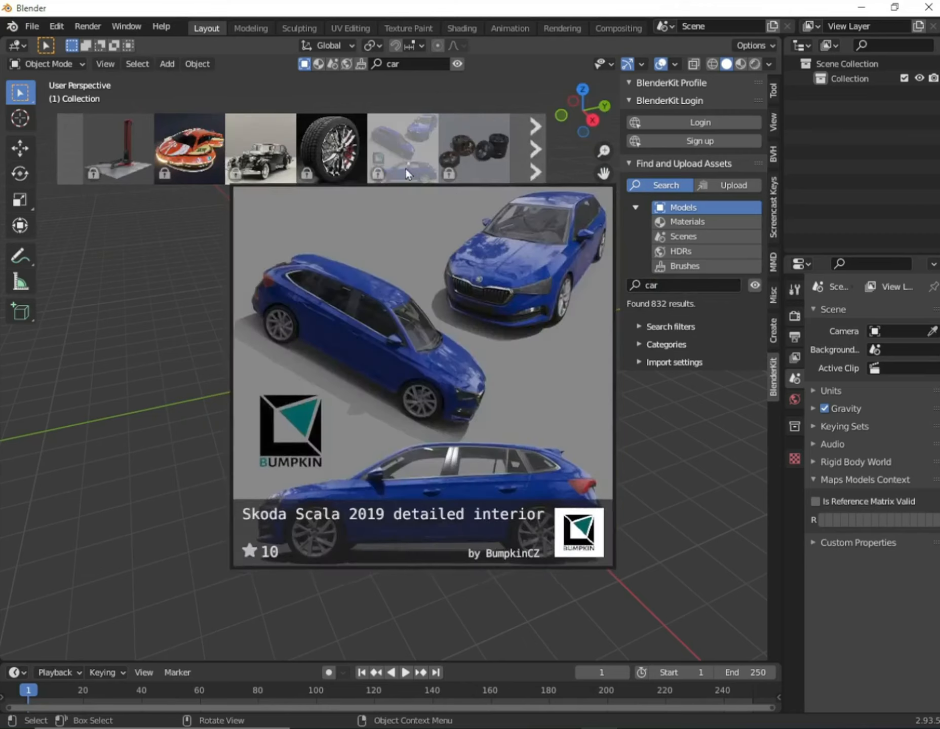
click(537, 160)
click(537, 160)
click(537, 160)
click(537, 160)
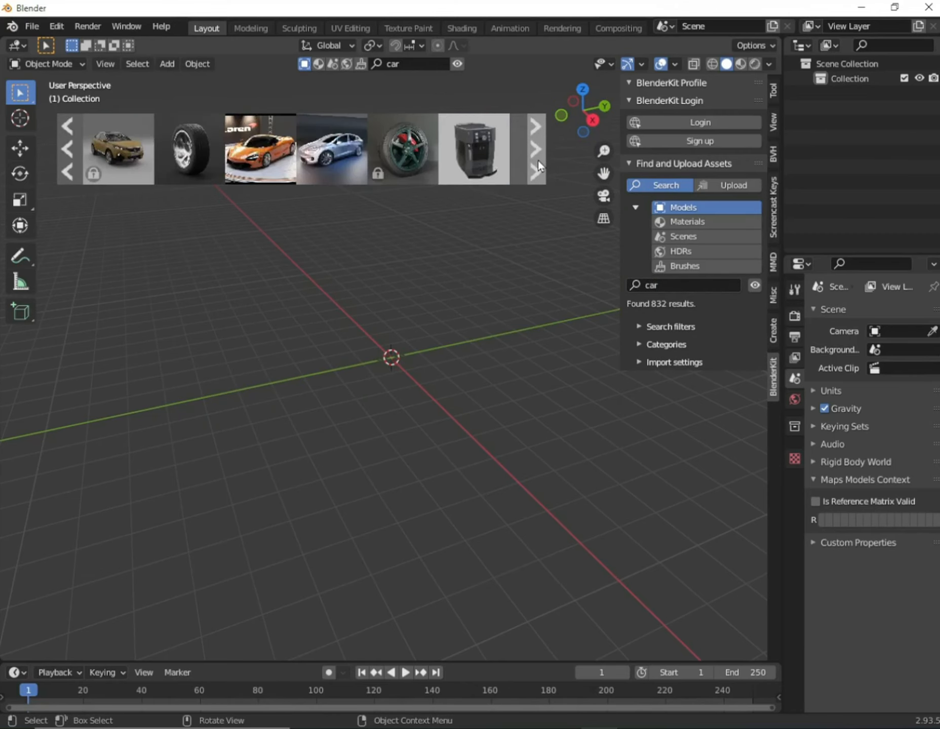
click(537, 160)
click(537, 160)
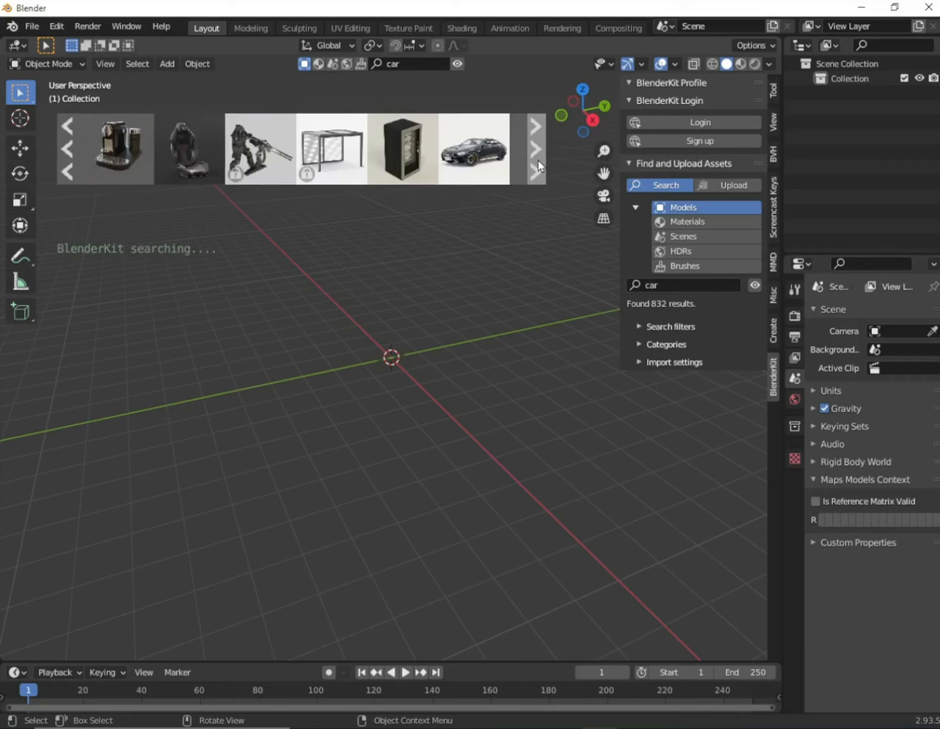
click(537, 160)
click(537, 160)
click(537, 160)
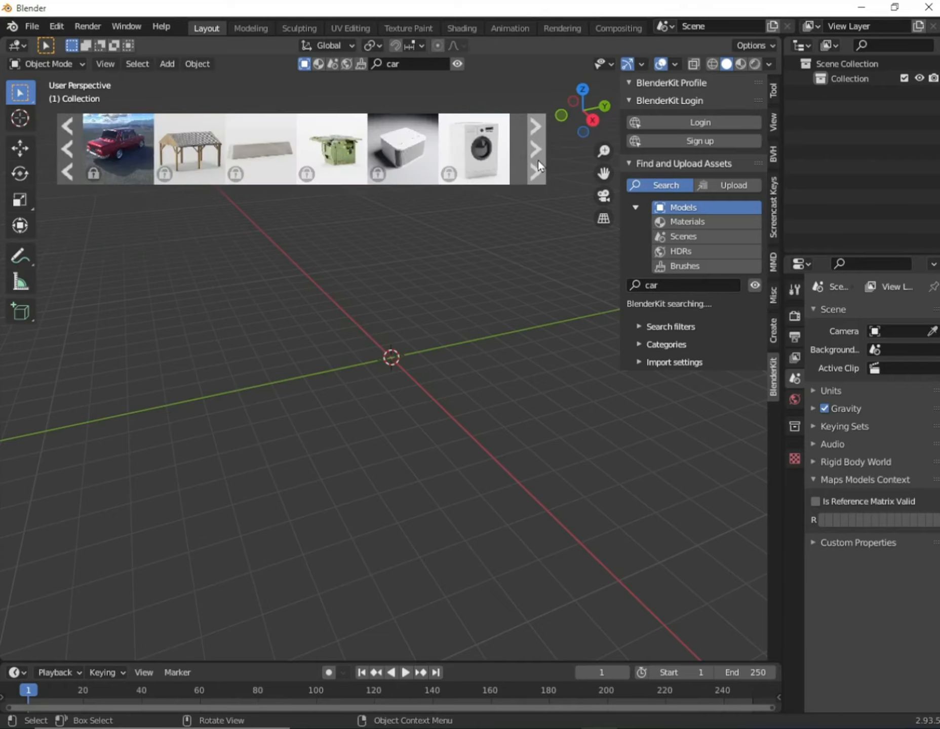
click(73, 159)
click(73, 160)
click(73, 160)
click(73, 159)
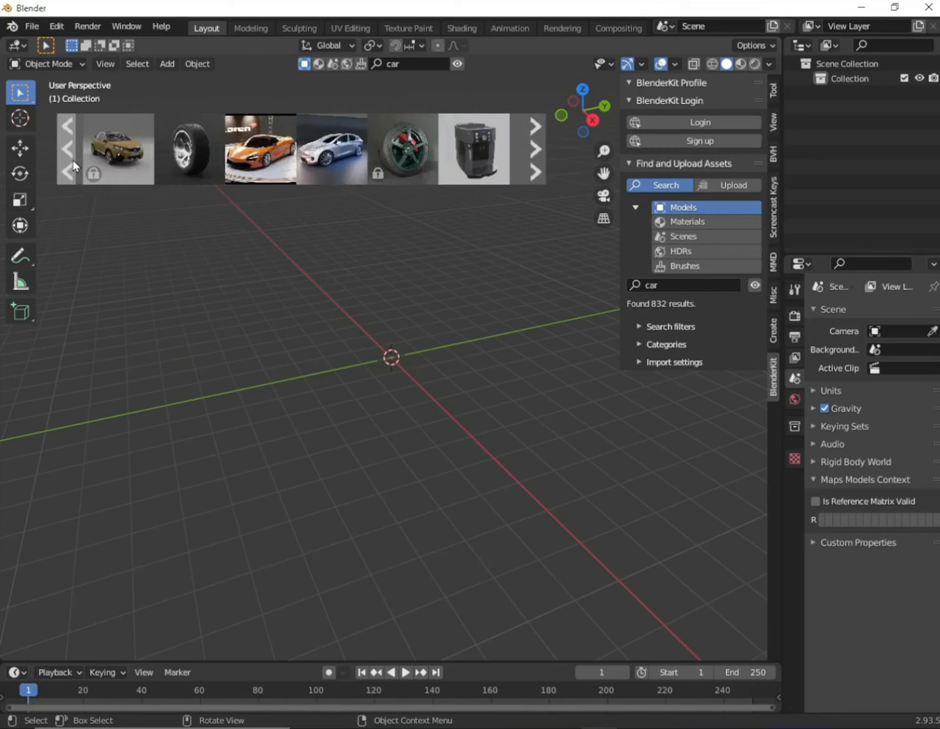
click(73, 159)
click(536, 163)
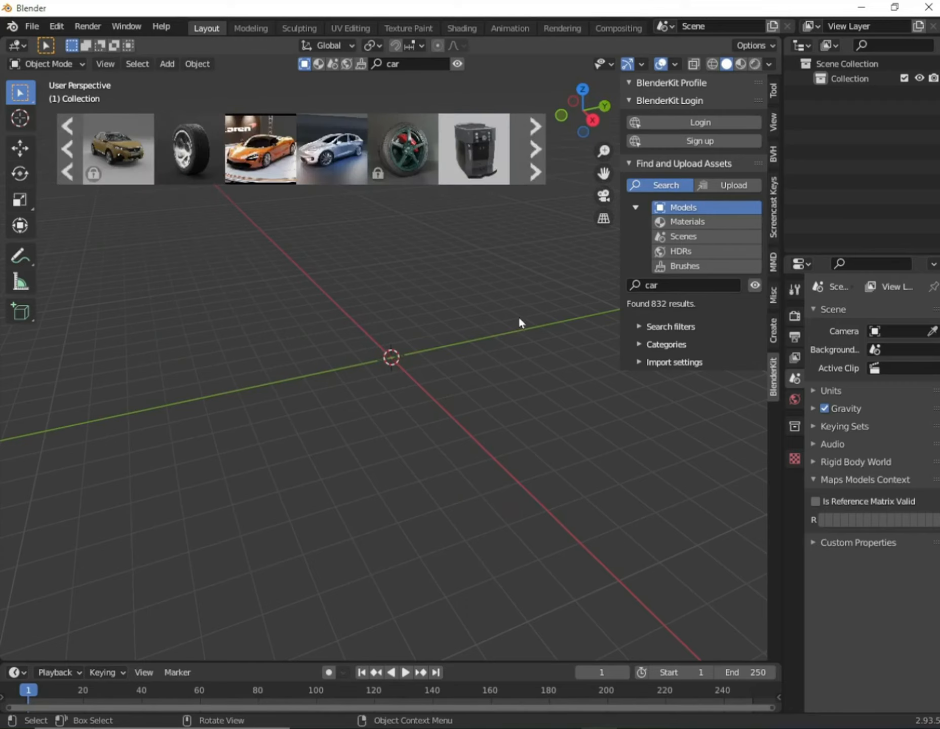
Import the McLaren 720S (2017) model near the world origin and hide the asset bar and sidebar
mouse_move(282, 170)
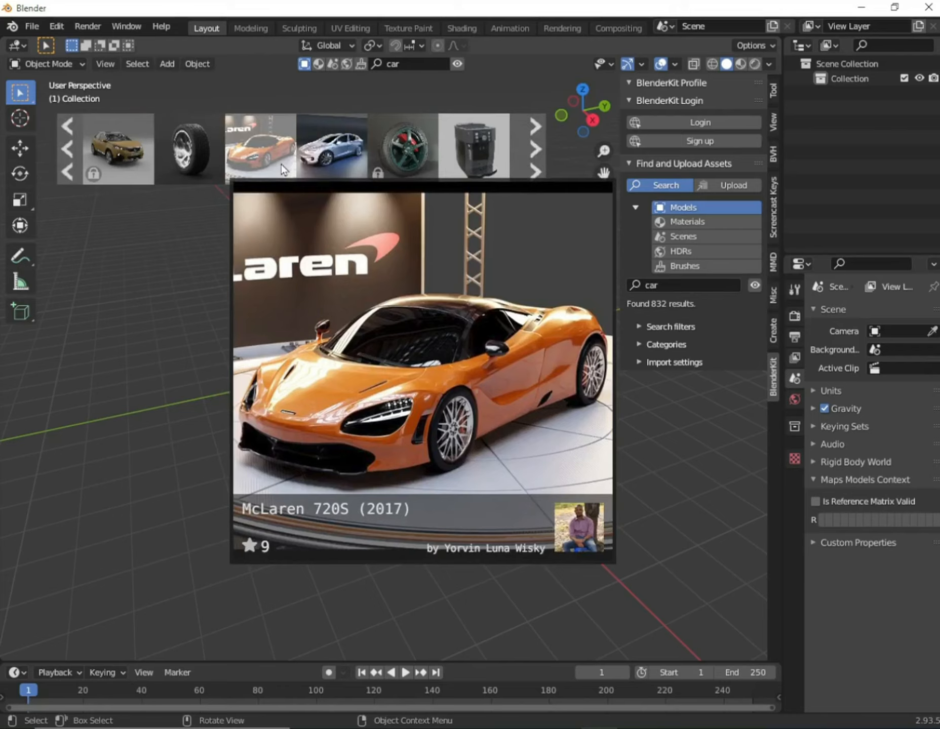
drag(267, 172, 369, 357)
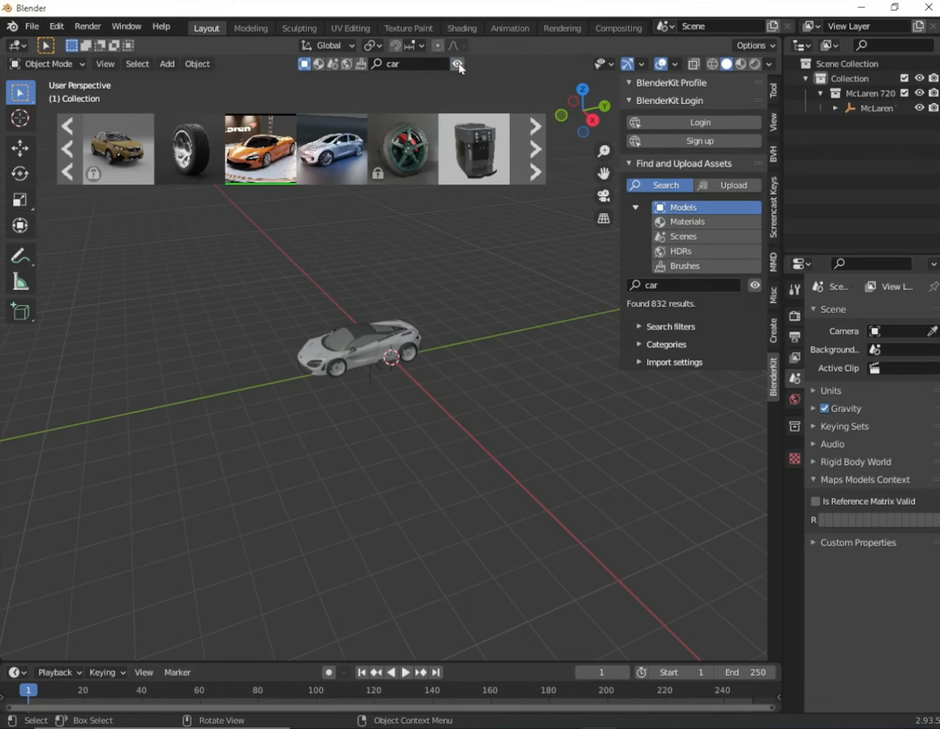
click(458, 64)
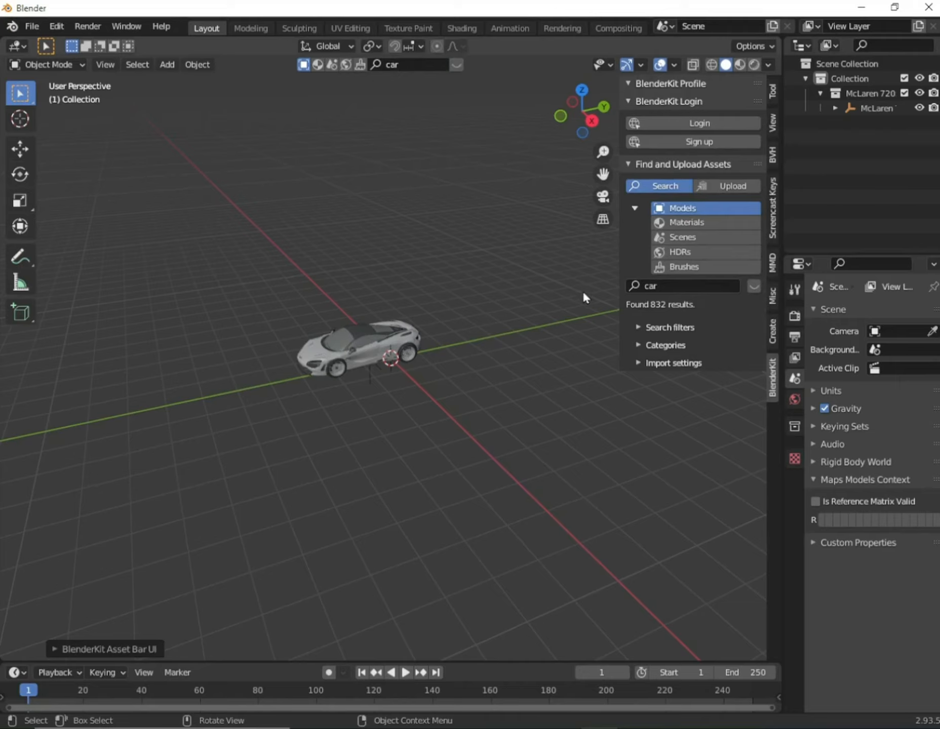
key(n)
Select the McLaren 720S (2017) parent empty beneath the car and hide it in the viewport
shift+middle_drag(459, 434, 487, 433)
scroll(483, 454, up, 3)
scroll(483, 453, up, 2)
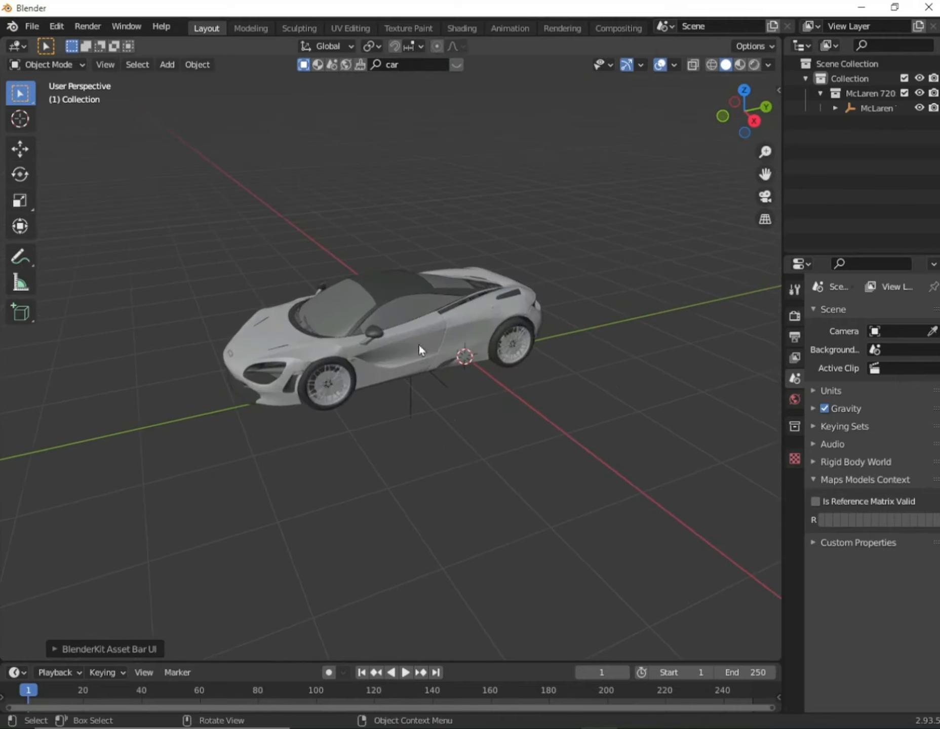
click(452, 405)
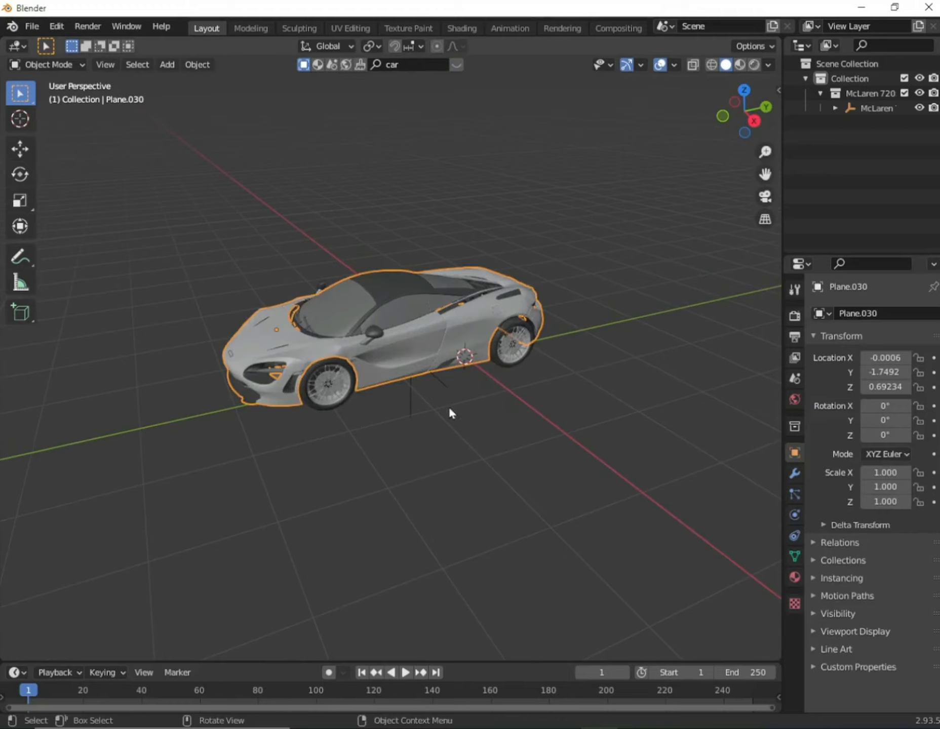
click(413, 397)
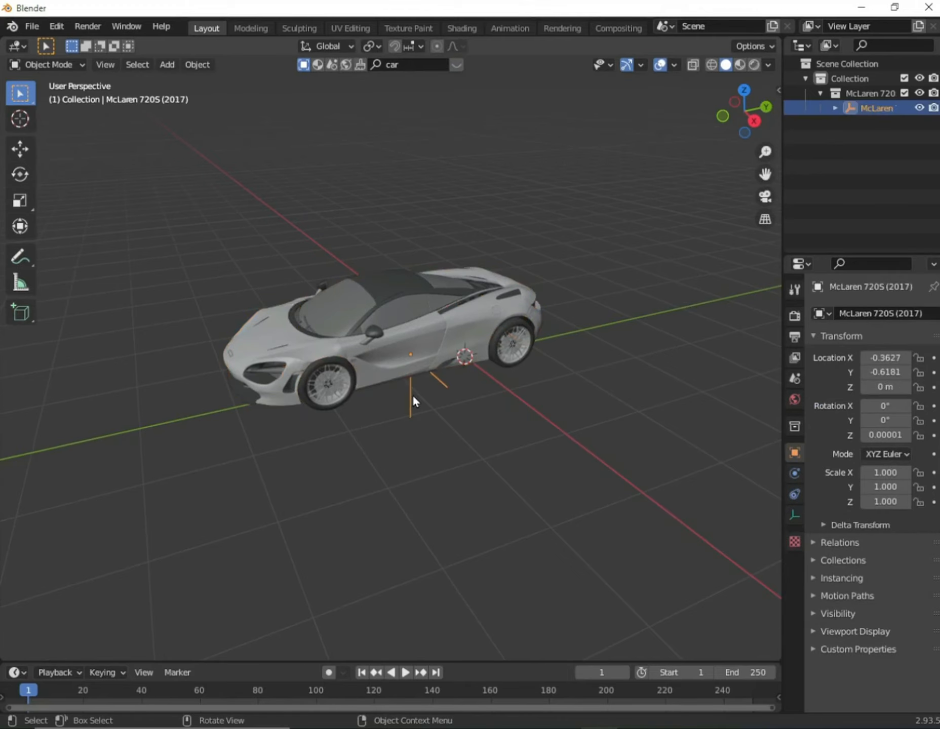
click(454, 408)
Select the single tire mesh spanning the car's four wheels
middle_drag(489, 434, 304, 389)
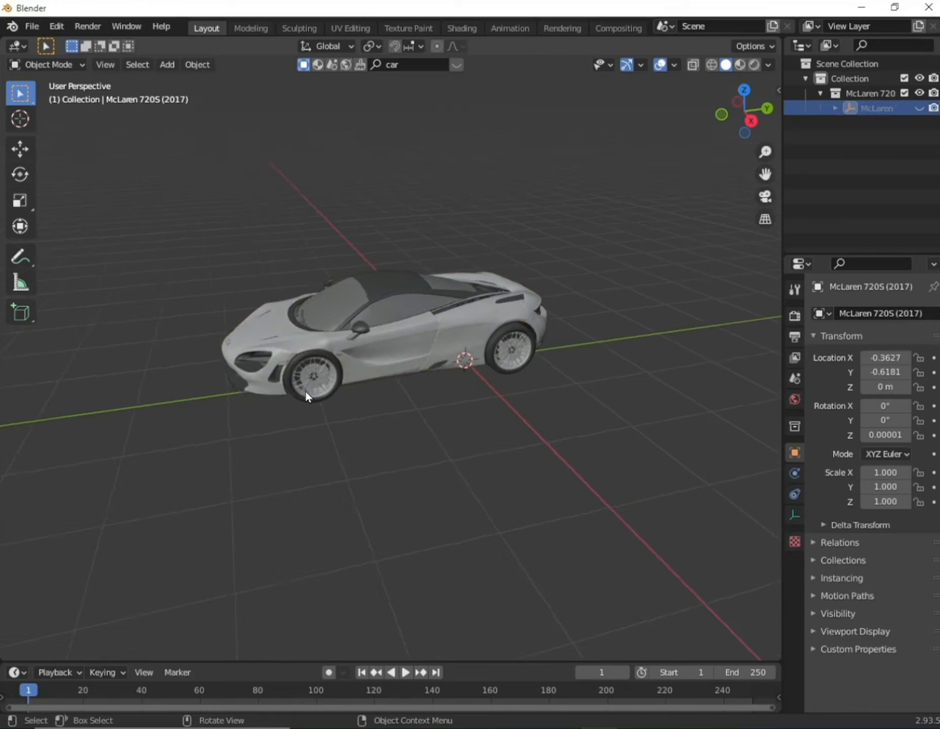
click(306, 393)
middle_drag(492, 512, 406, 502)
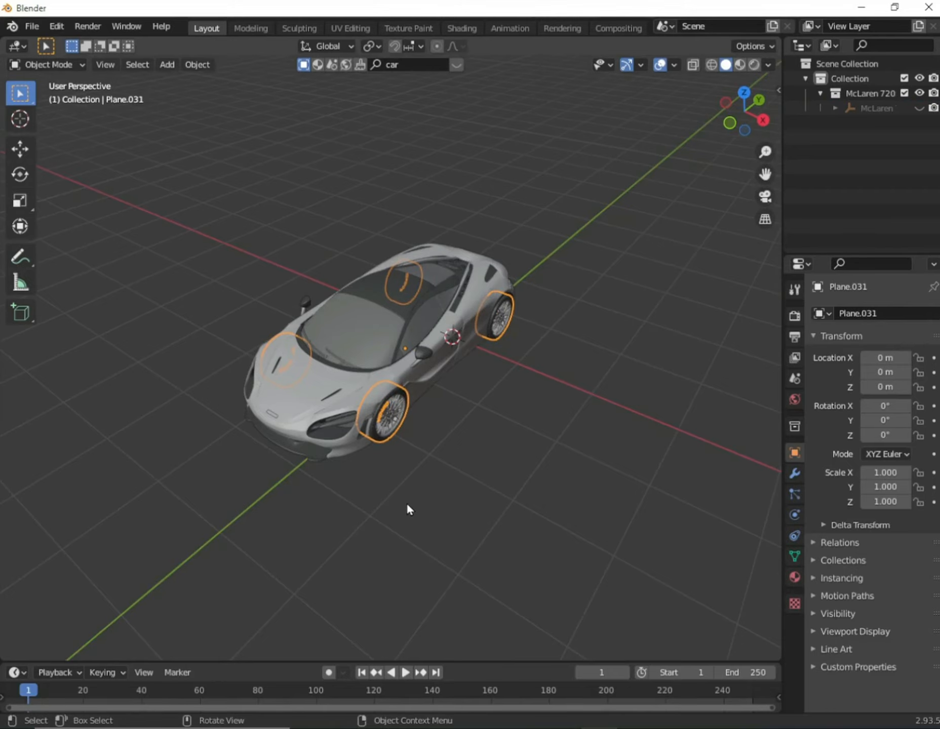
middle_drag(407, 506, 459, 408)
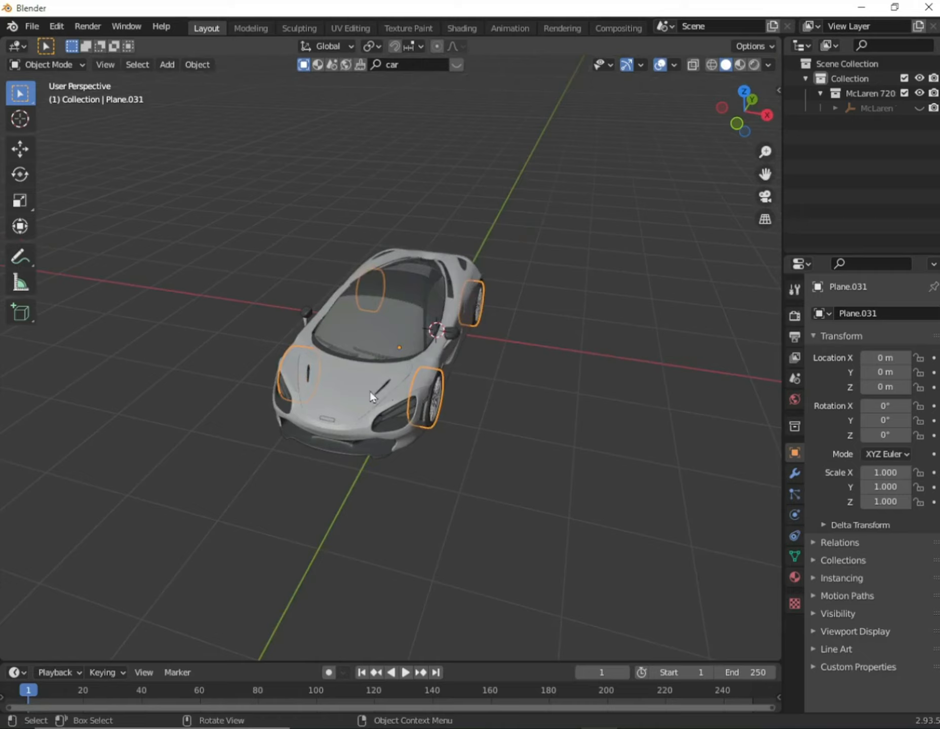
Try to move the body shell mesh up and away from the wheels and underbody
middle_drag(433, 432, 361, 265)
drag(366, 251, 431, 373)
mouse_move(439, 441)
middle_down()
mouse_move(540, 442)
mouse_move(460, 413)
mouse_move(423, 427)
middle_up()
scroll(528, 437, up, 2)
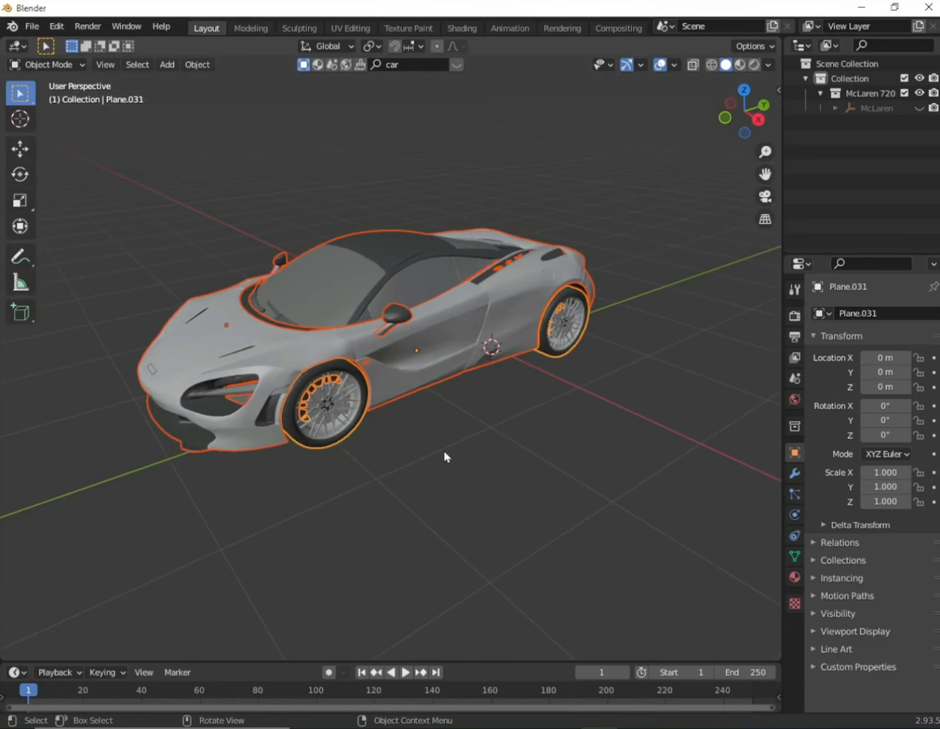
click(421, 354)
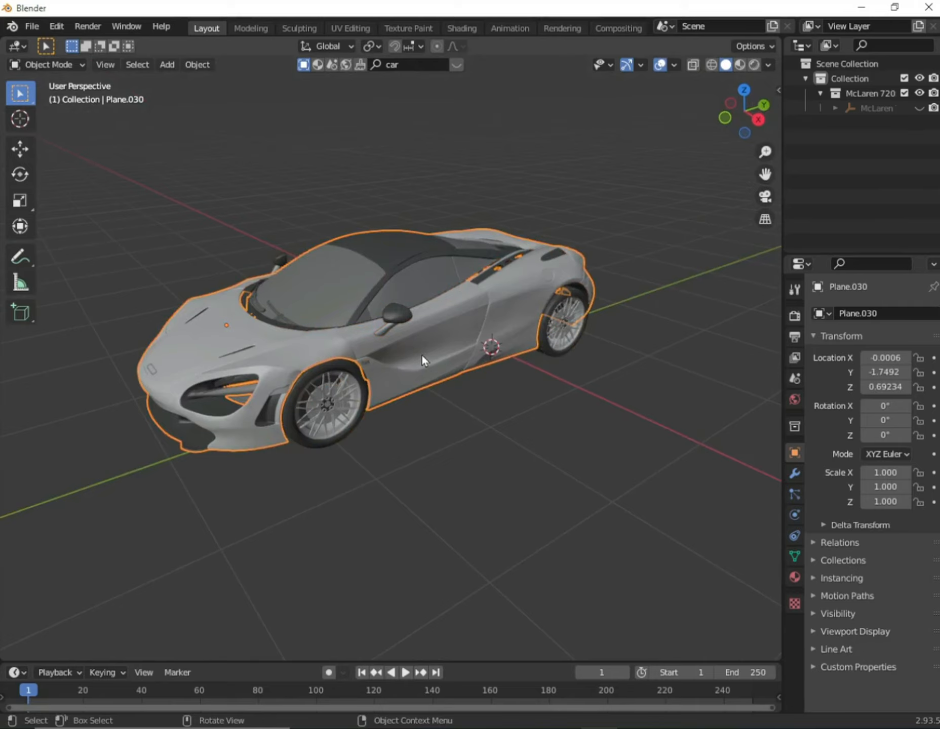
key(g)
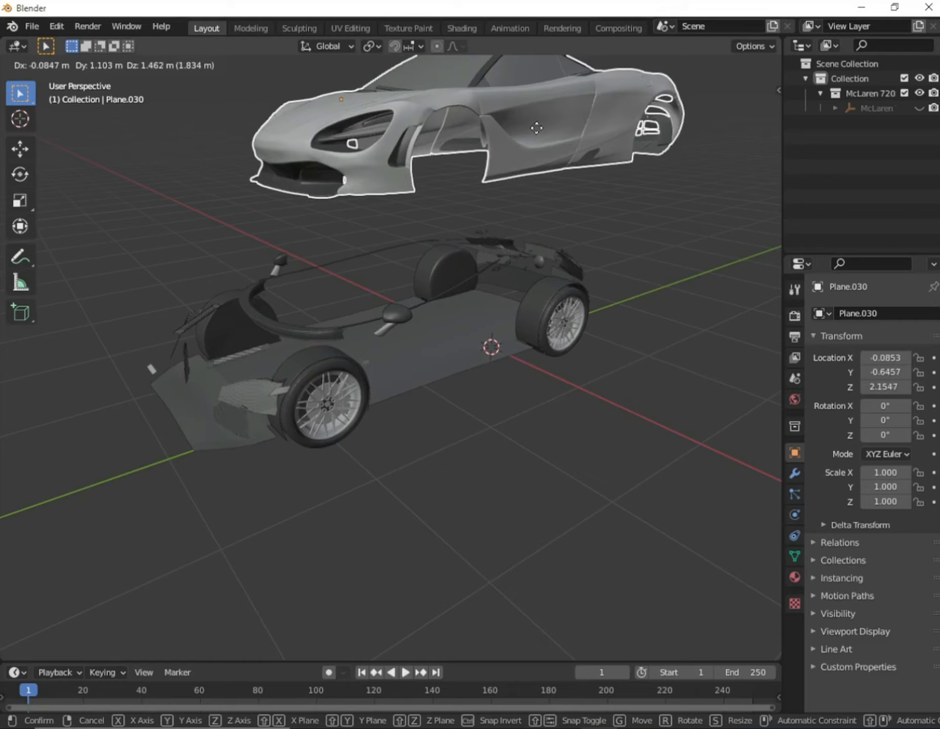
right_click(536, 128)
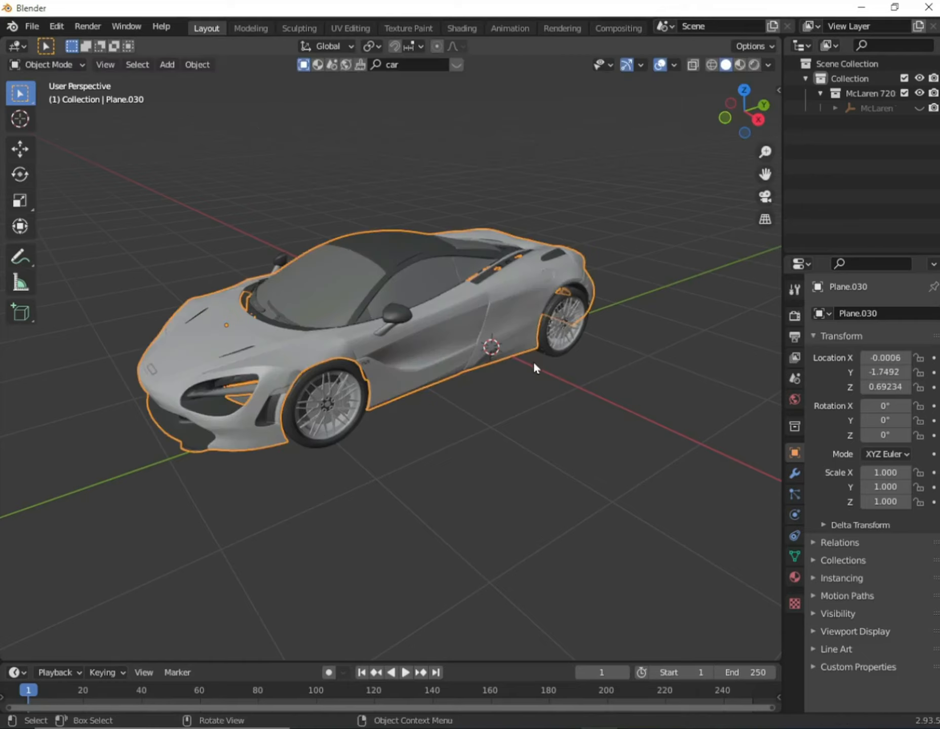
Select the mesh containing all four wheels and hide it in the viewport
middle_drag(526, 361, 517, 357)
click(319, 396)
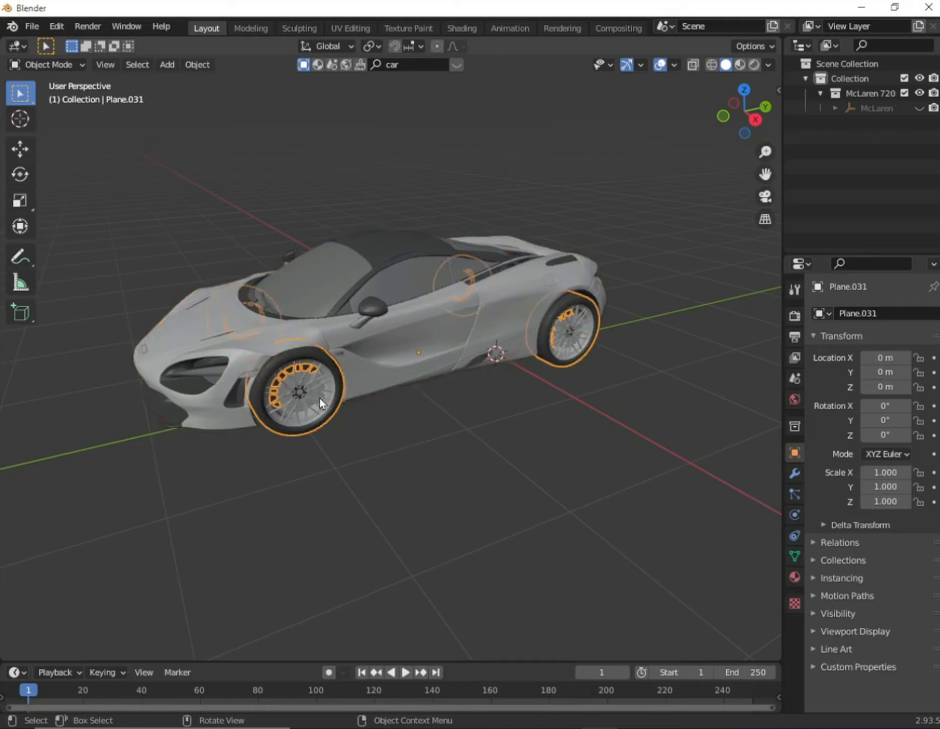
key(h)
Switch the viewport to wireframe shading and select all the remaining visible car body parts
middle_drag(409, 456, 446, 342)
click(416, 367)
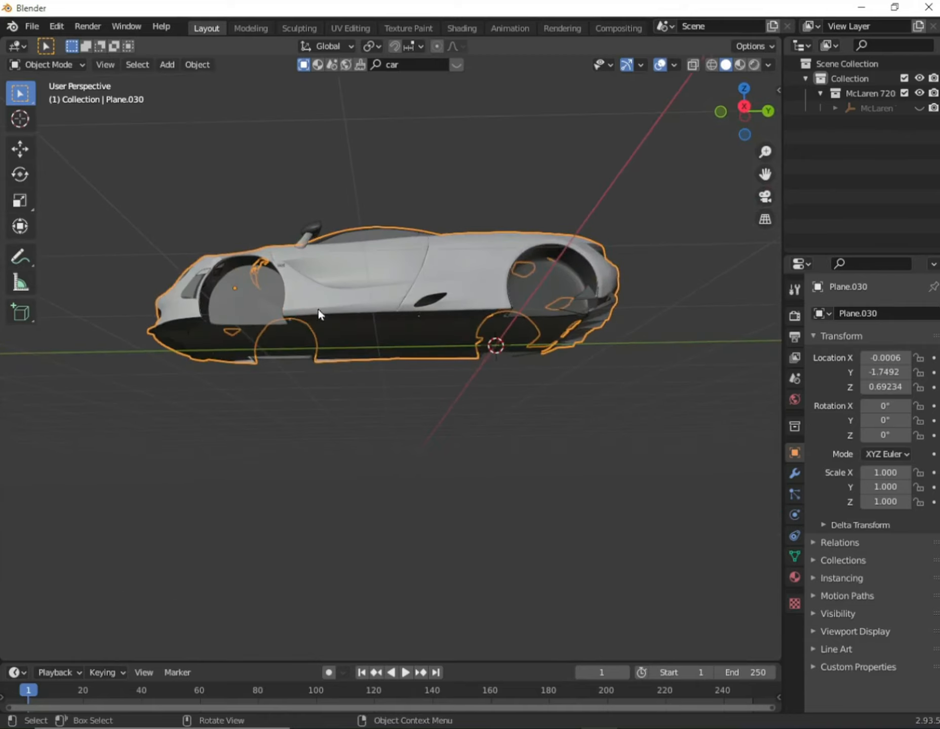
mouse_move(142, 232)
mouse_down()
mouse_move(309, 352)
mouse_move(681, 403)
mouse_up()
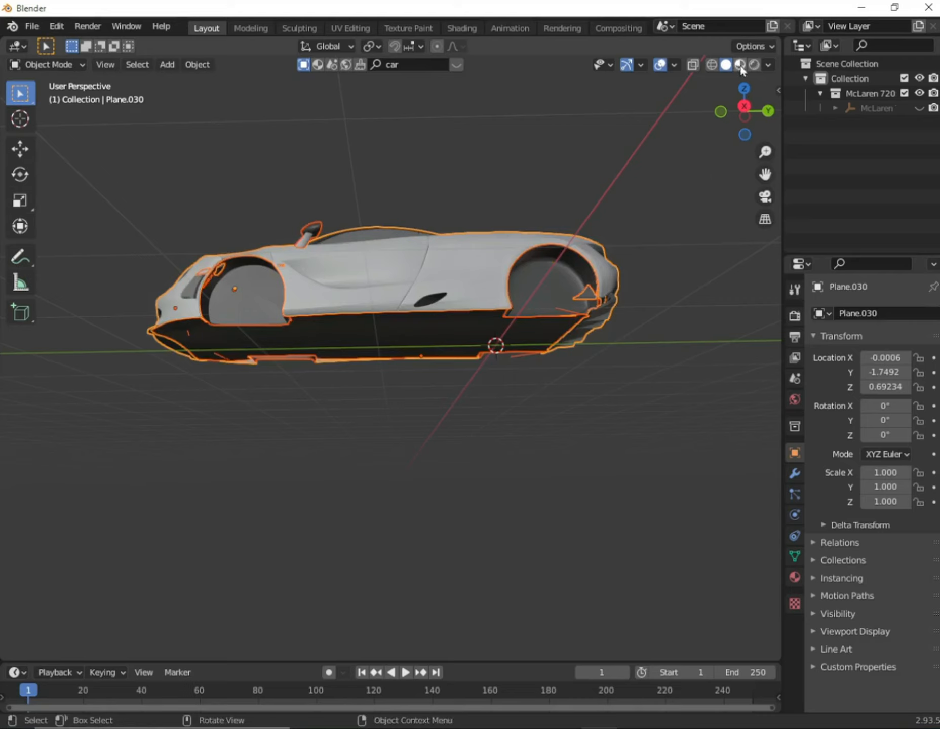
click(711, 64)
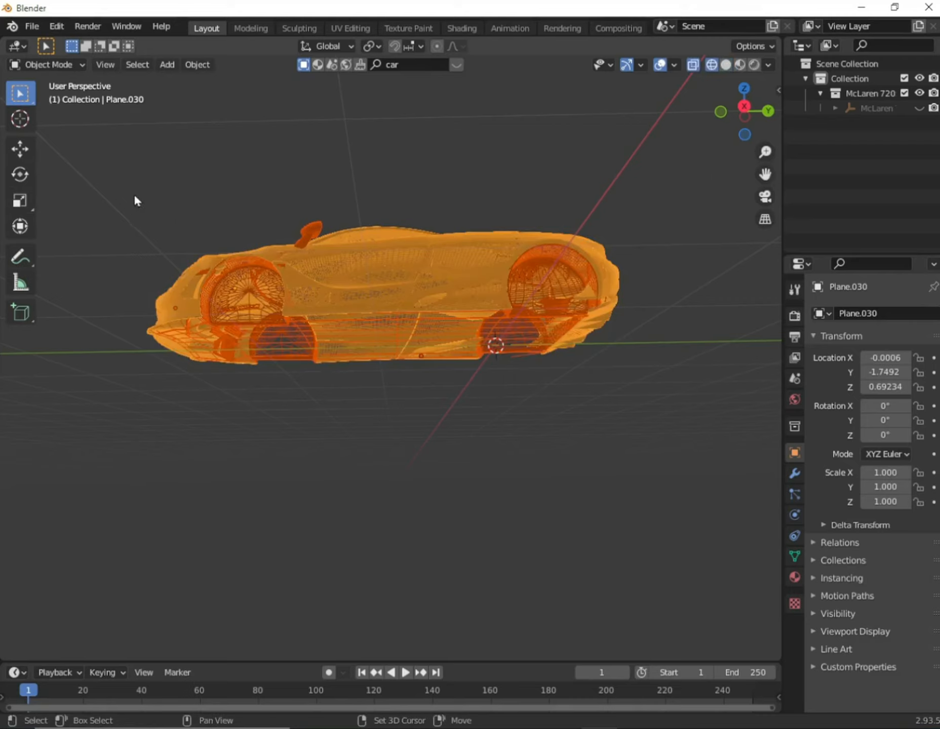
drag(123, 191, 666, 400)
scroll(496, 427, down, 3)
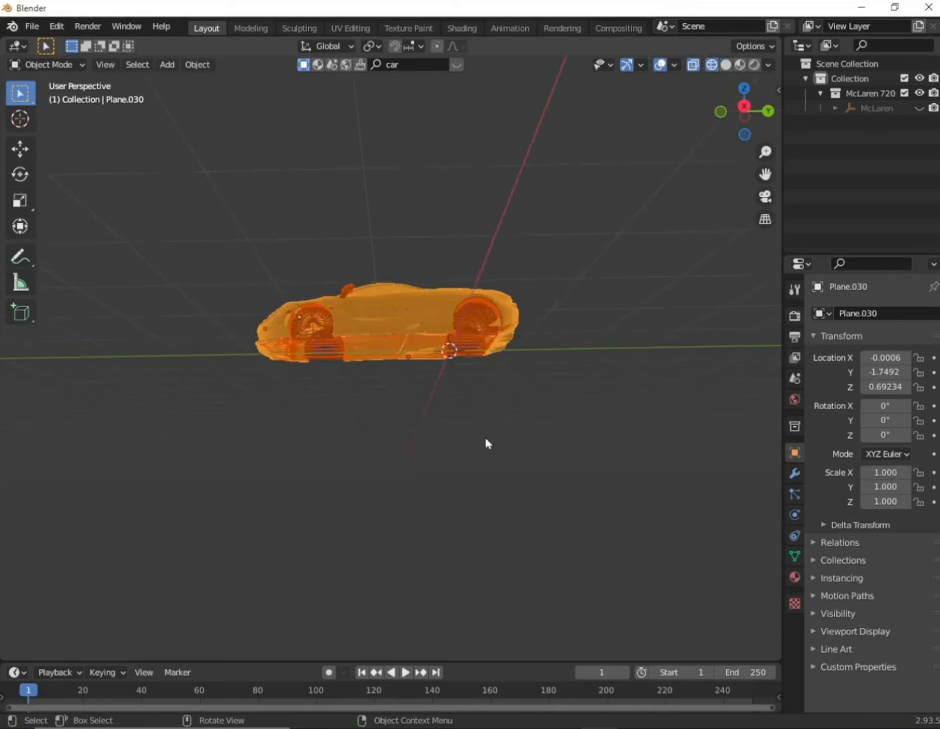
middle_drag(485, 440, 526, 509)
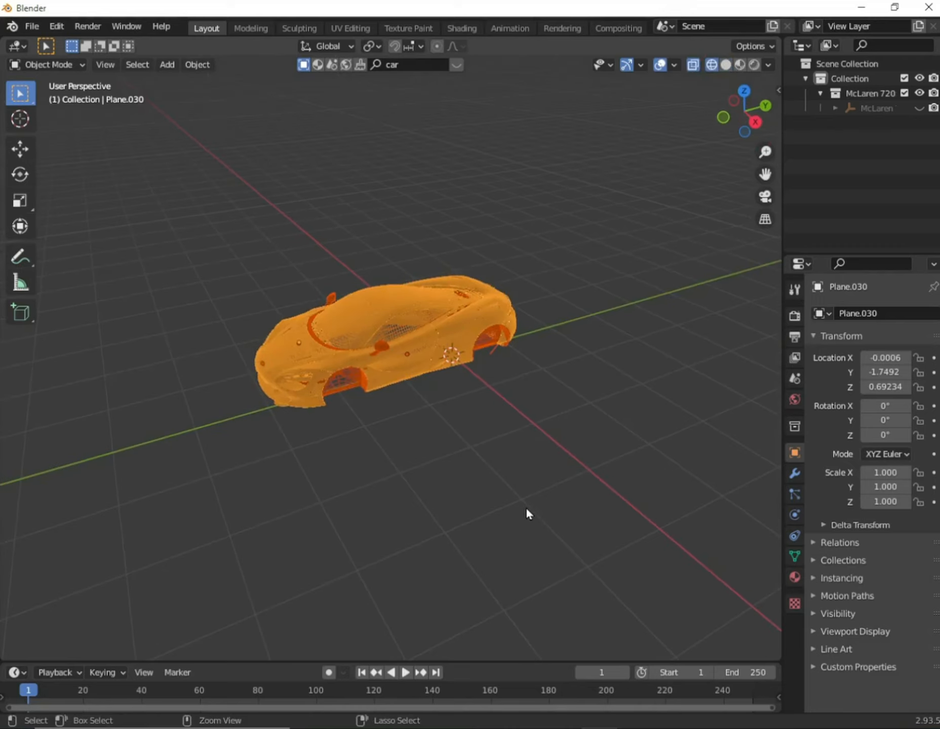
middle_drag(526, 514, 493, 450)
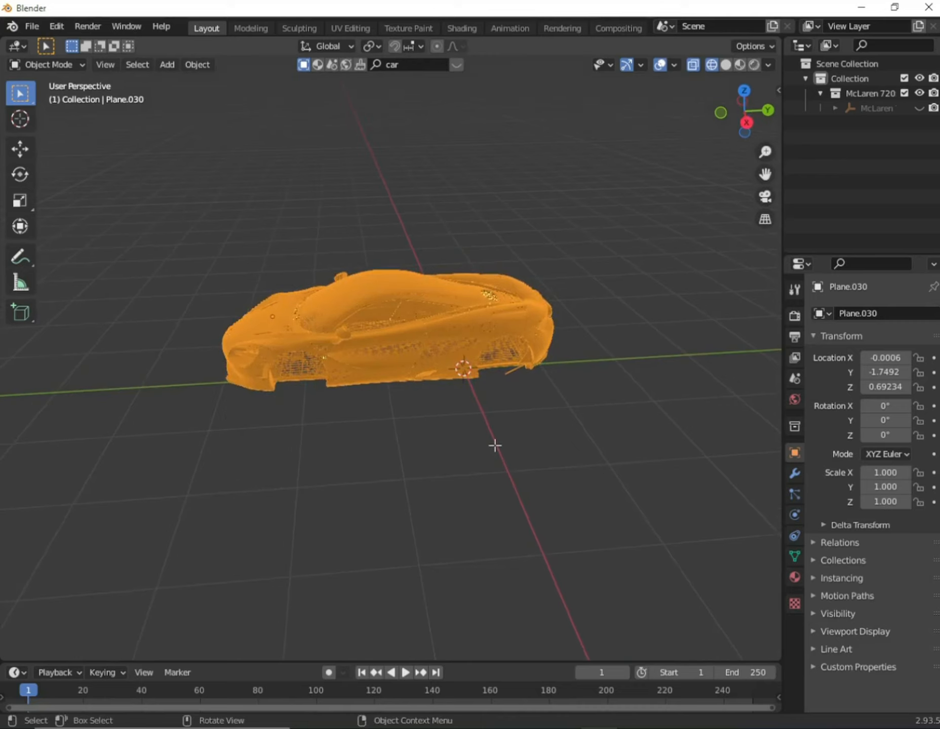
In Edit Mode, select all the body geometry and separate it by Selection
key(Tab)
middle_drag(494, 445, 370, 352)
key(a)
middle_drag(487, 447, 440, 367)
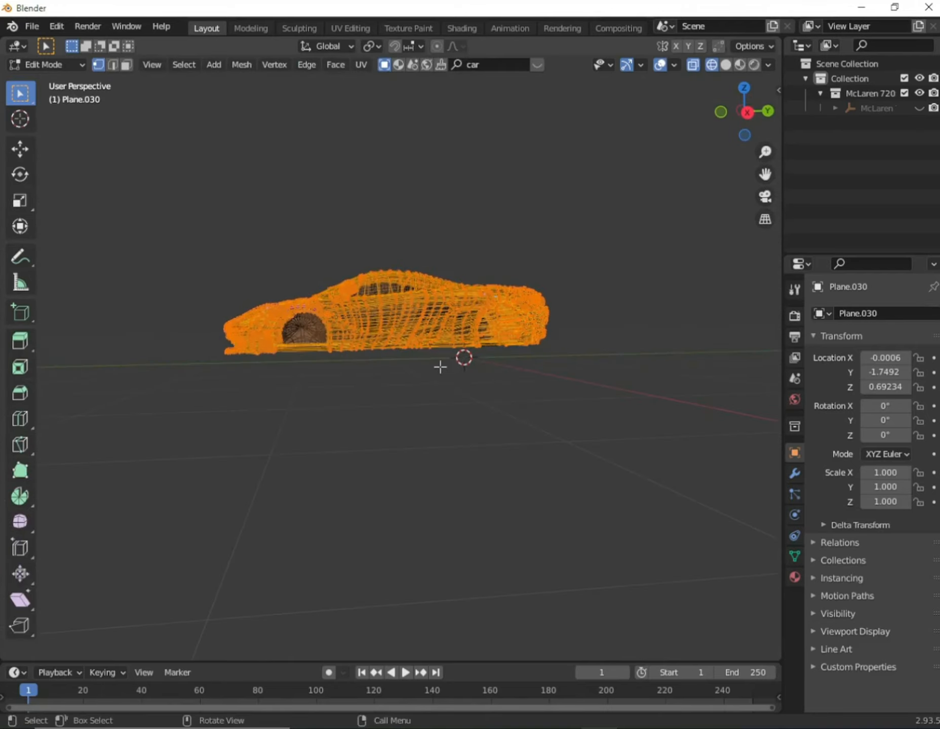
key(p)
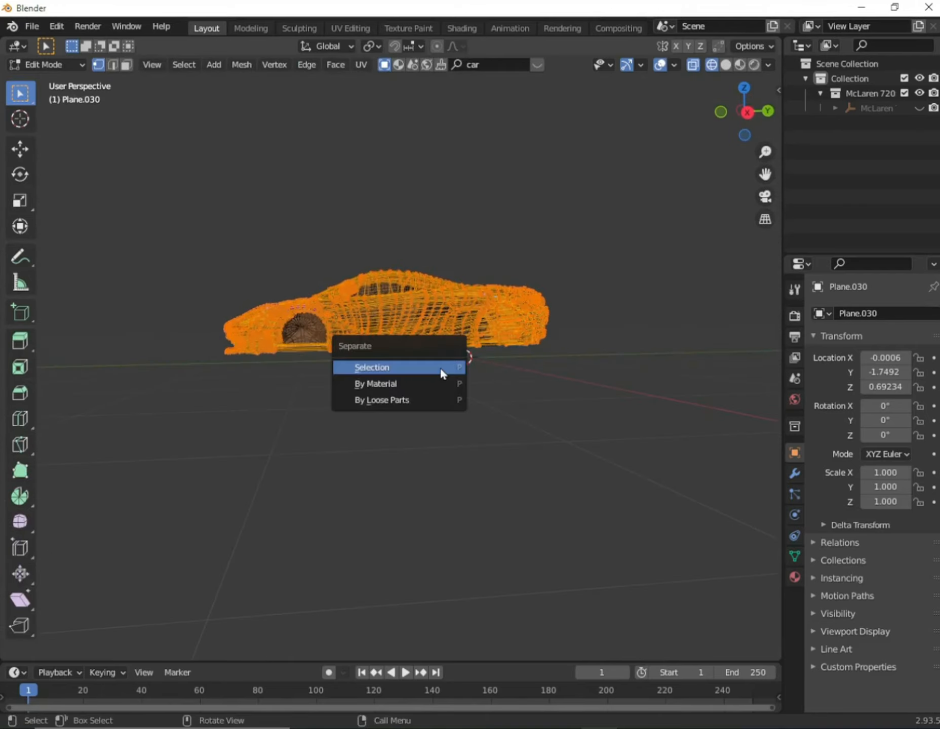
click(396, 368)
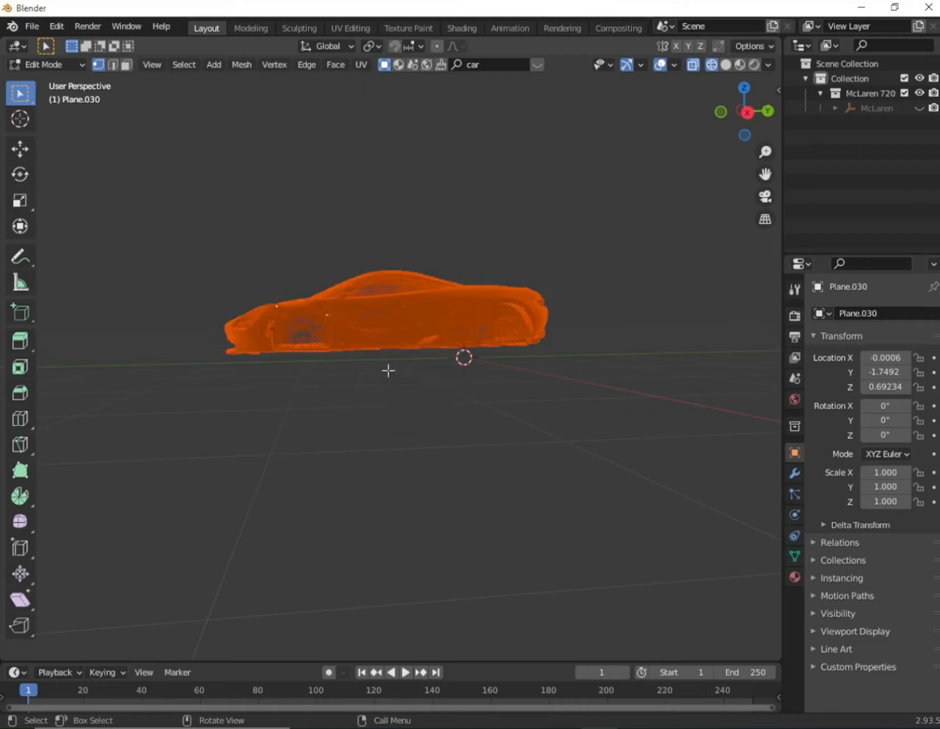
Expand the McLaren empty in the Outliner and toggle the visibility of its two visible child meshes to identify them
click(834, 109)
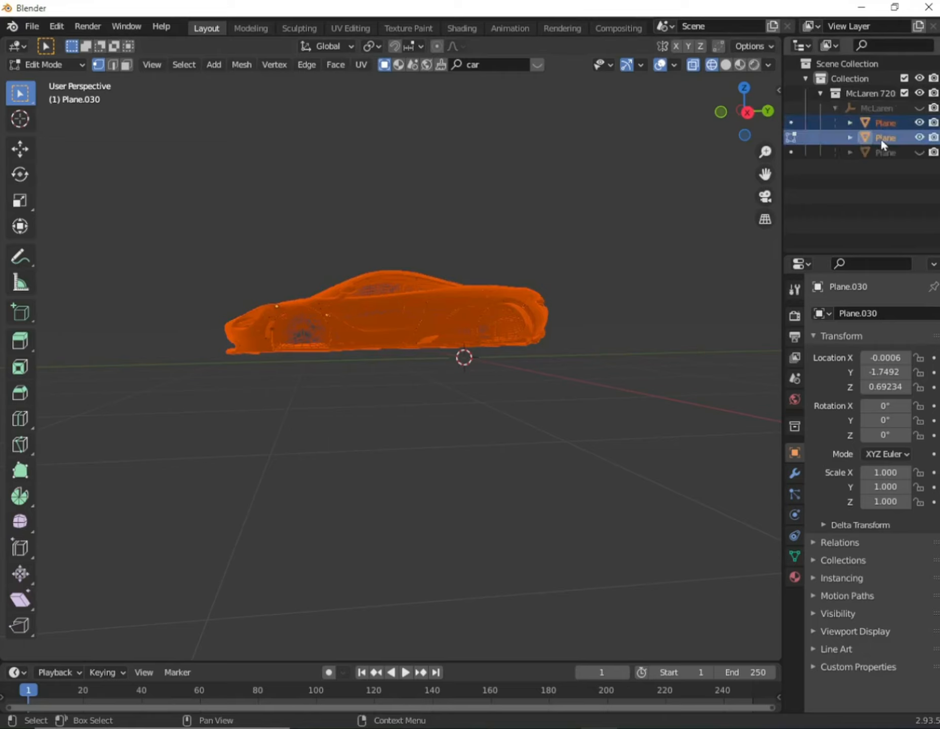
click(919, 137)
click(919, 137)
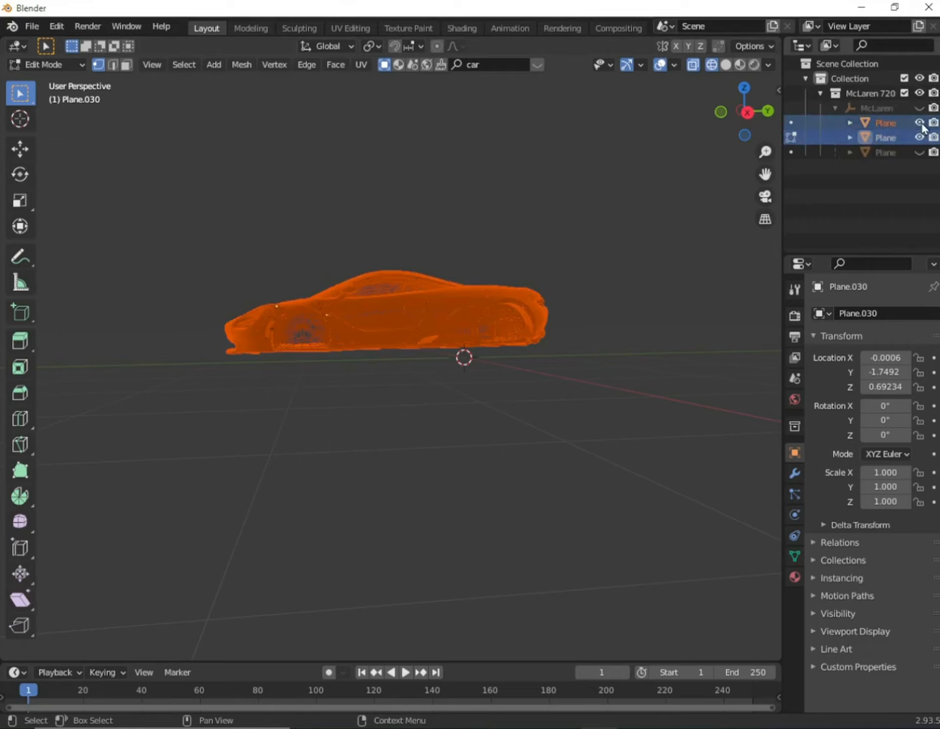
click(920, 122)
click(919, 123)
click(919, 123)
click(919, 123)
click(919, 123)
click(919, 123)
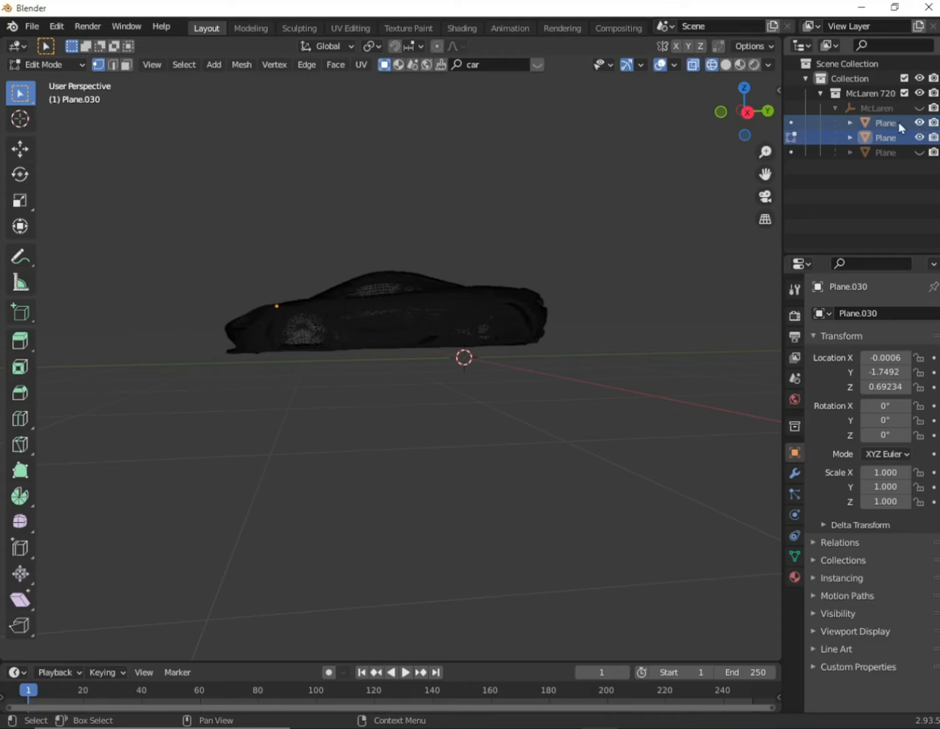
Rename the first child mesh under the McLaren empty to "car body" and widen the Outliner to show full object names
double_click(885, 122)
text(01)
key(BackSpace)
key(BackSpace)
text(ca)
key(BackSpace)
key(BackSpace)
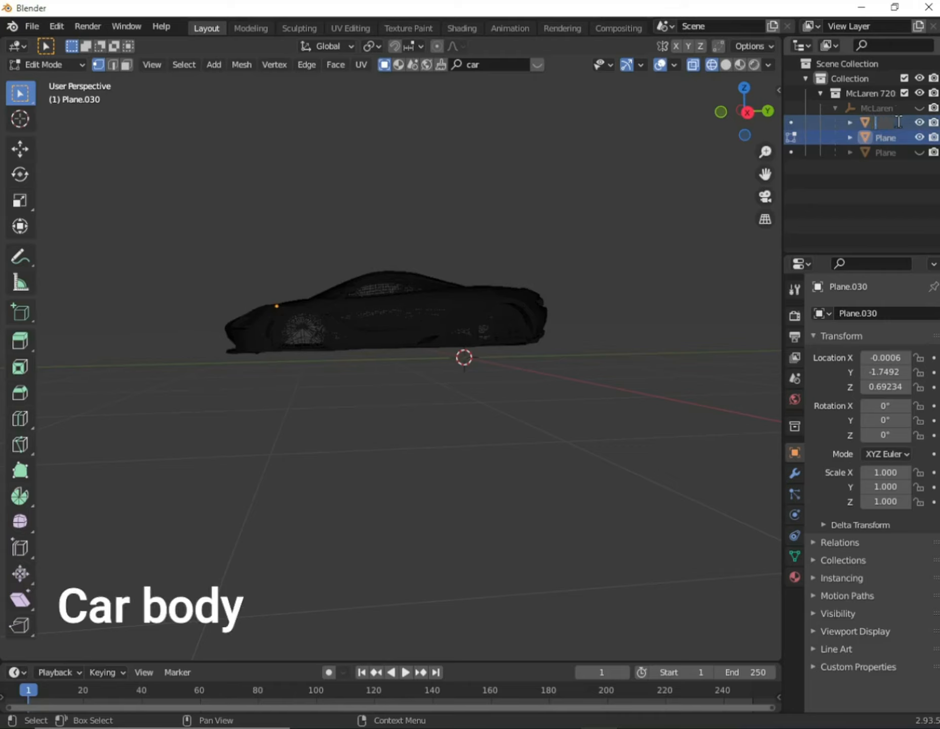
text(car body)
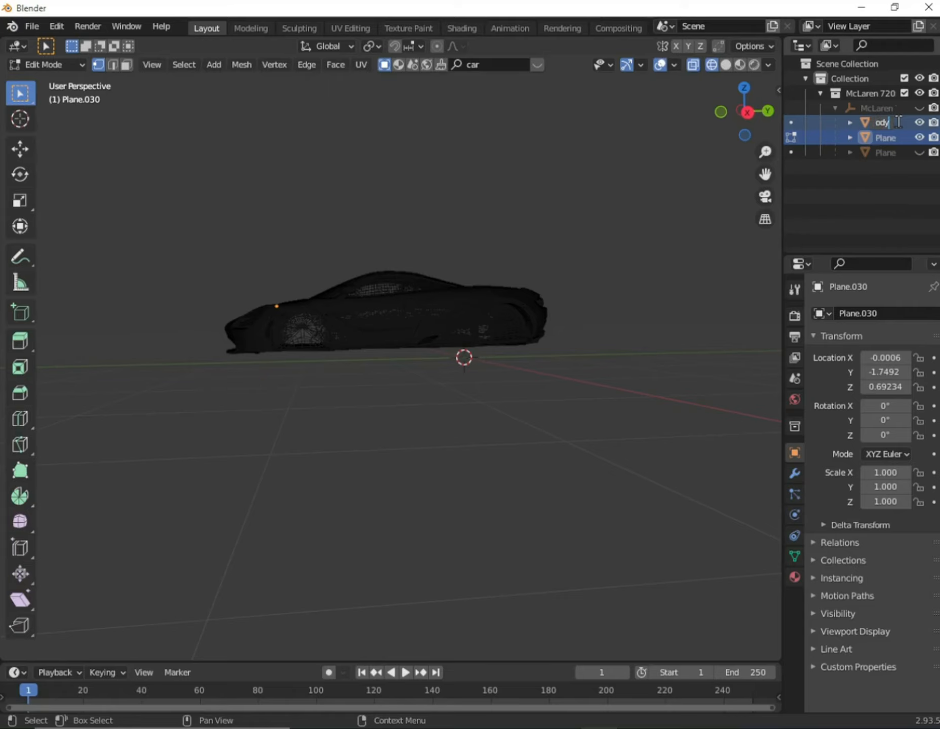
key(Return)
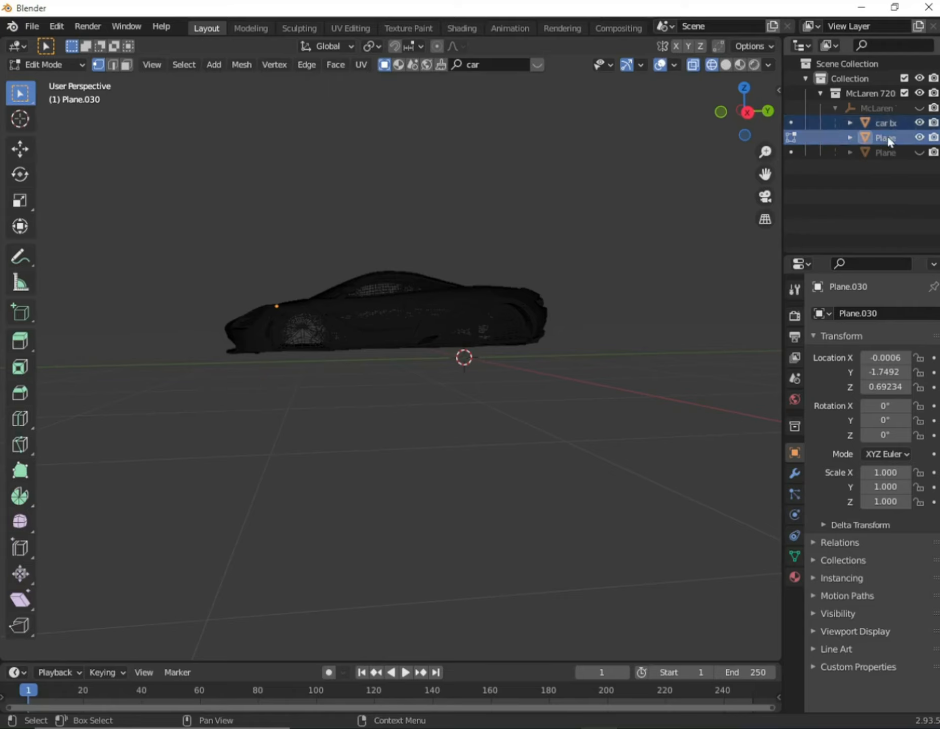
drag(782, 135, 742, 134)
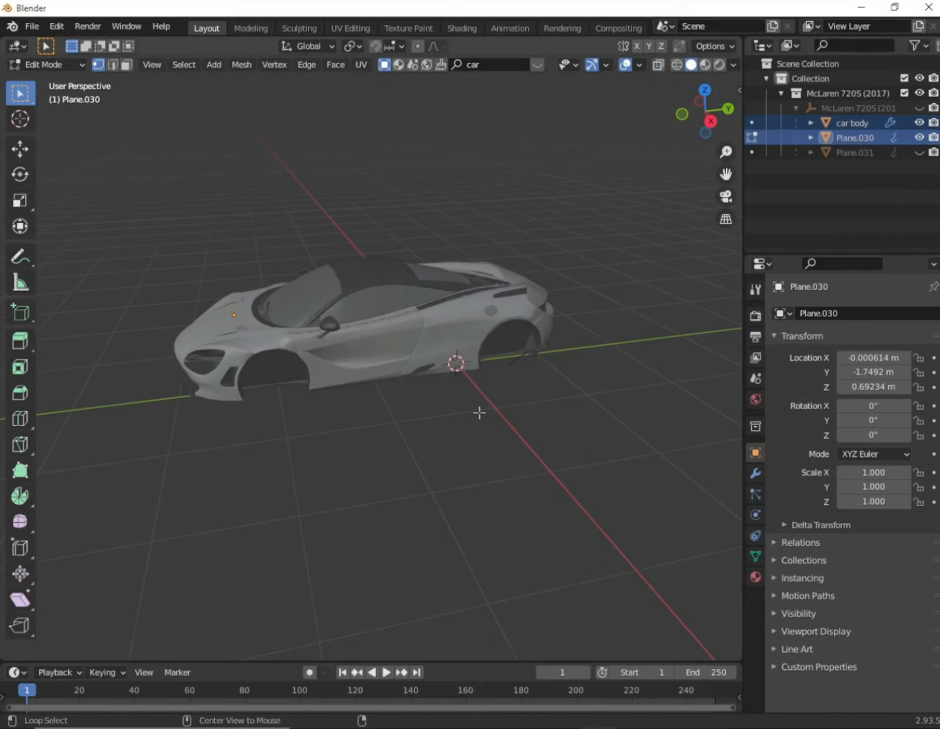
Return to Object Mode and reveal all hidden objects
key(alt+h)
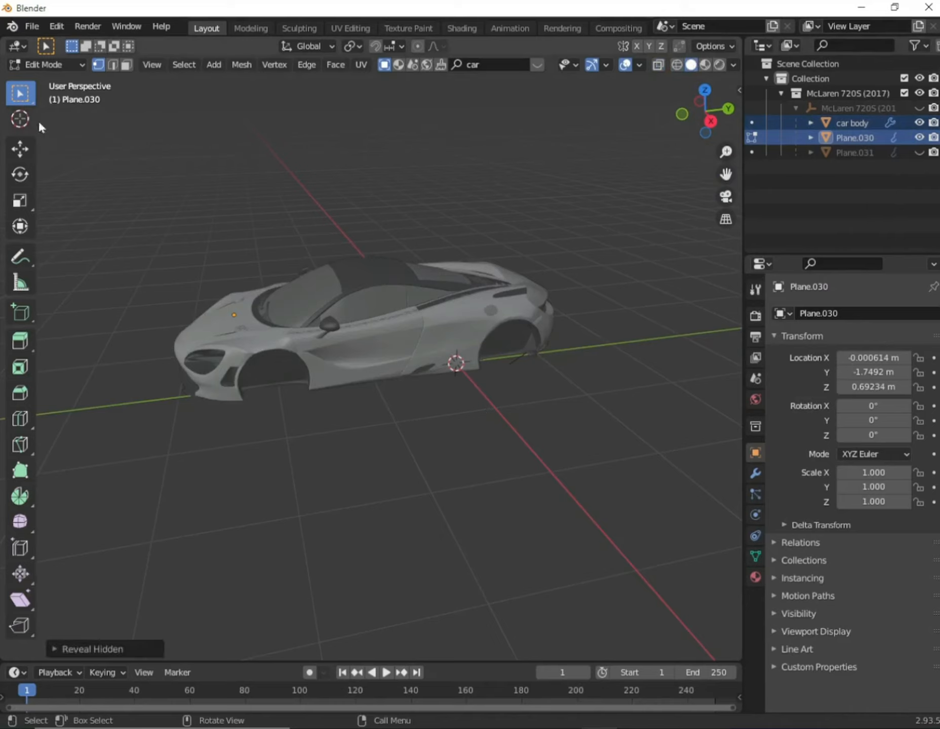
click(48, 64)
click(51, 78)
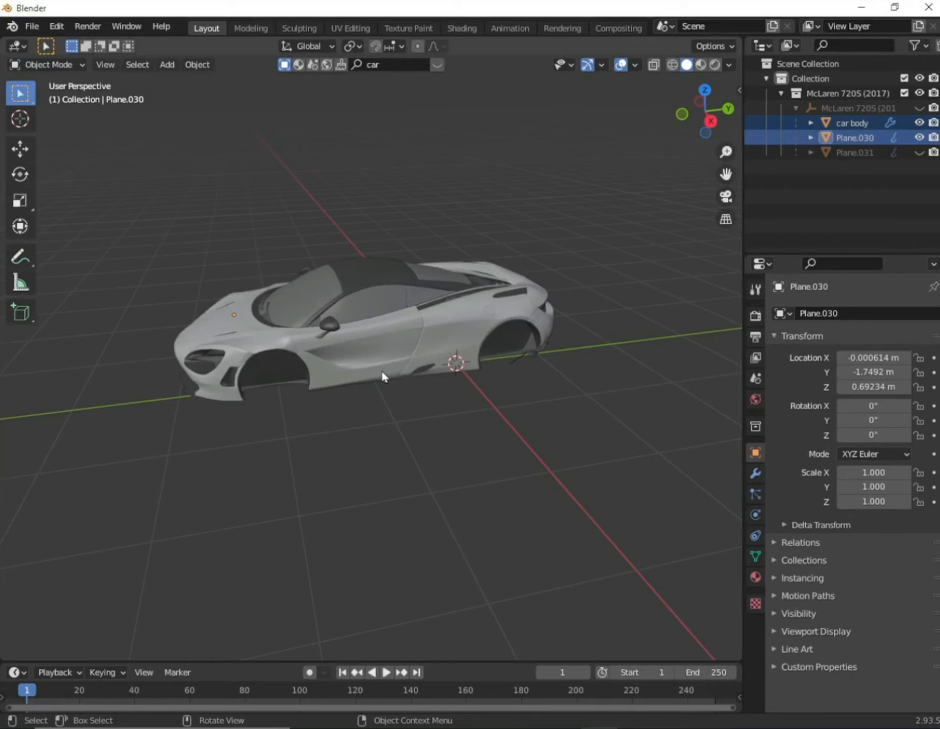
key(alt+h)
scroll(520, 413, up, 2)
middle_drag(520, 415, 471, 405)
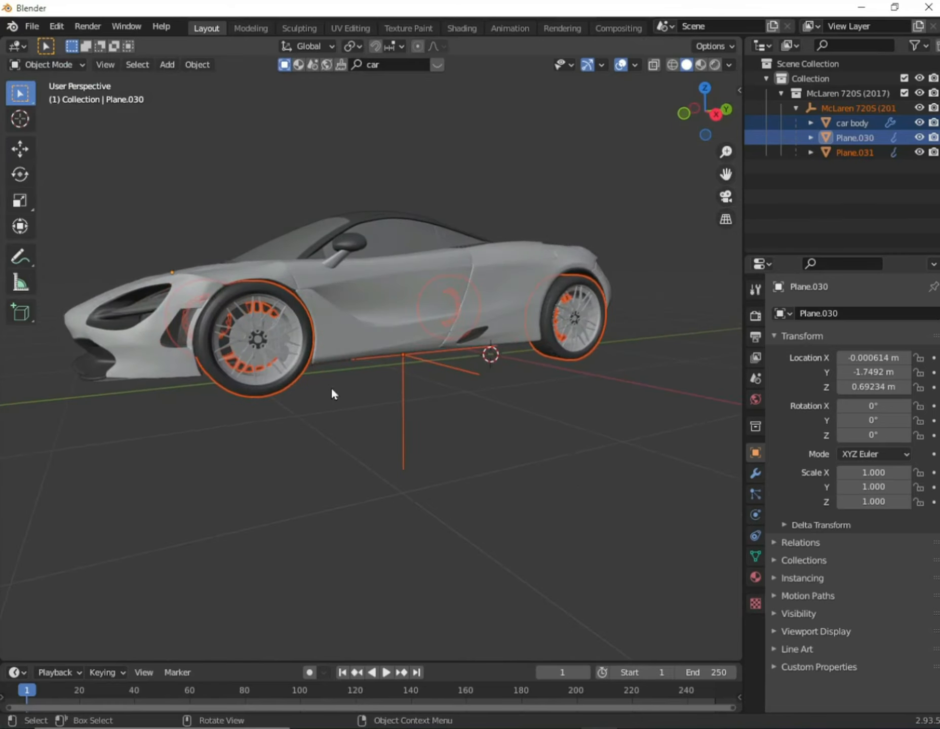
Hide the car body object and delete the McLaren 720S (2017) parent empty
click(359, 331)
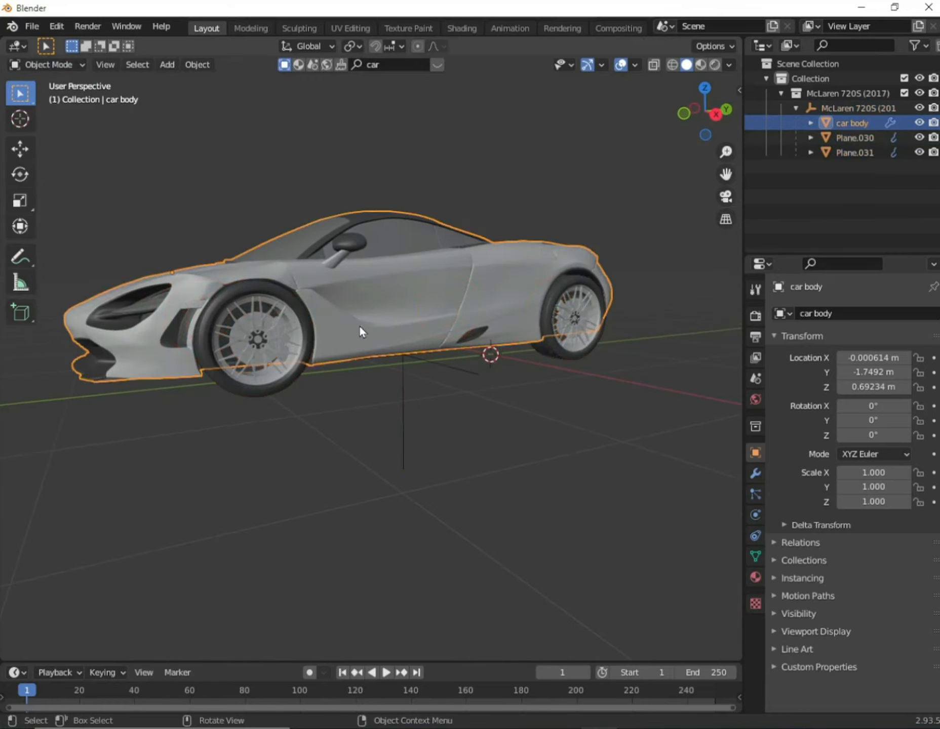
key(h)
middle_drag(400, 394, 399, 353)
click(397, 352)
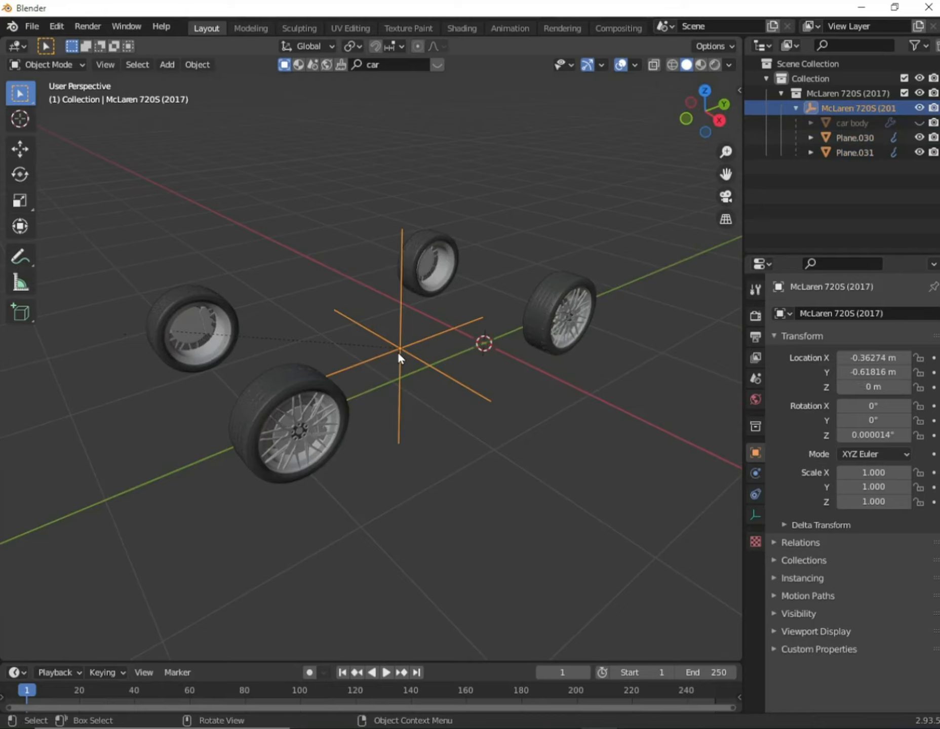
key(Delete)
In Edit Mode with X-ray wireframe, select the front left wheel of the combined wheel mesh and separate it by Selection
click(410, 381)
middle_drag(409, 382, 402, 385)
scroll(449, 413, down, 3)
middle_drag(450, 430, 494, 434)
scroll(494, 434, up, 2)
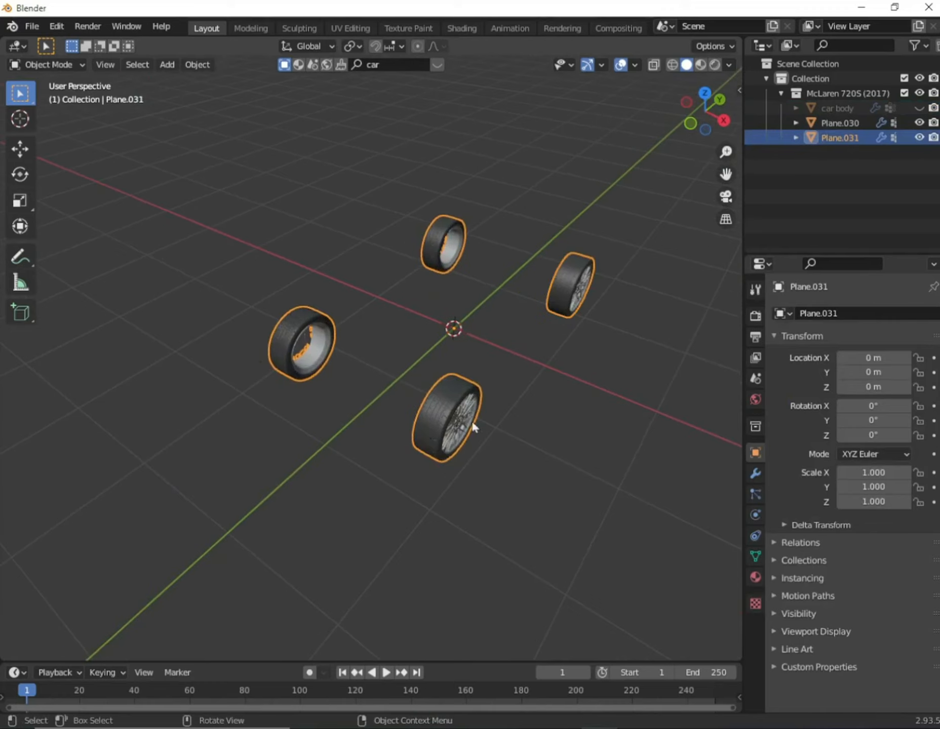
key(Tab)
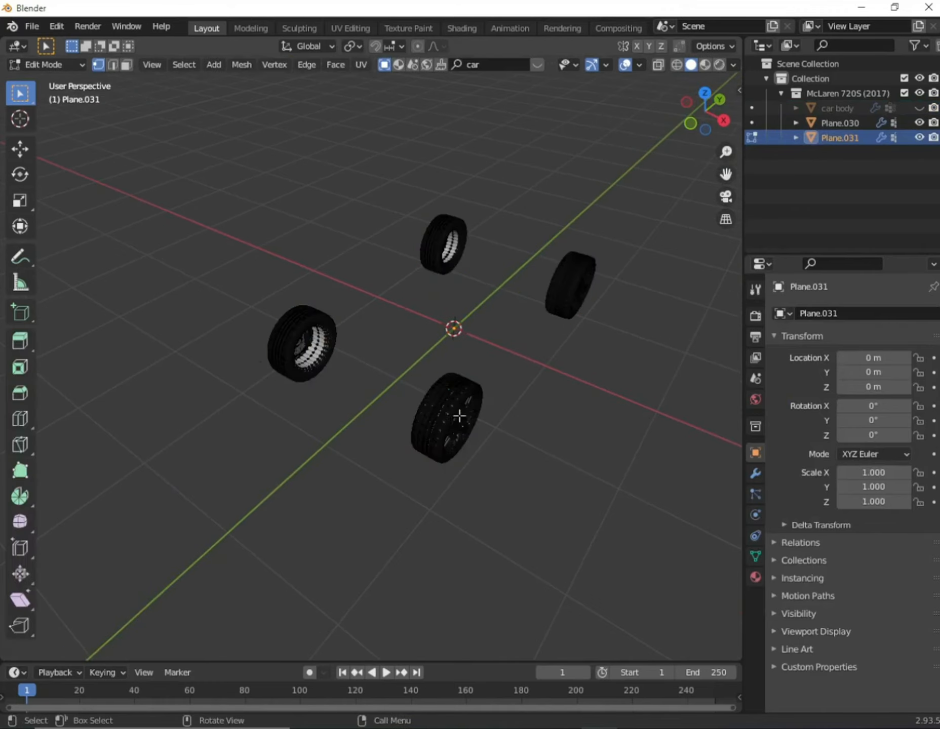
middle_drag(442, 422, 518, 452)
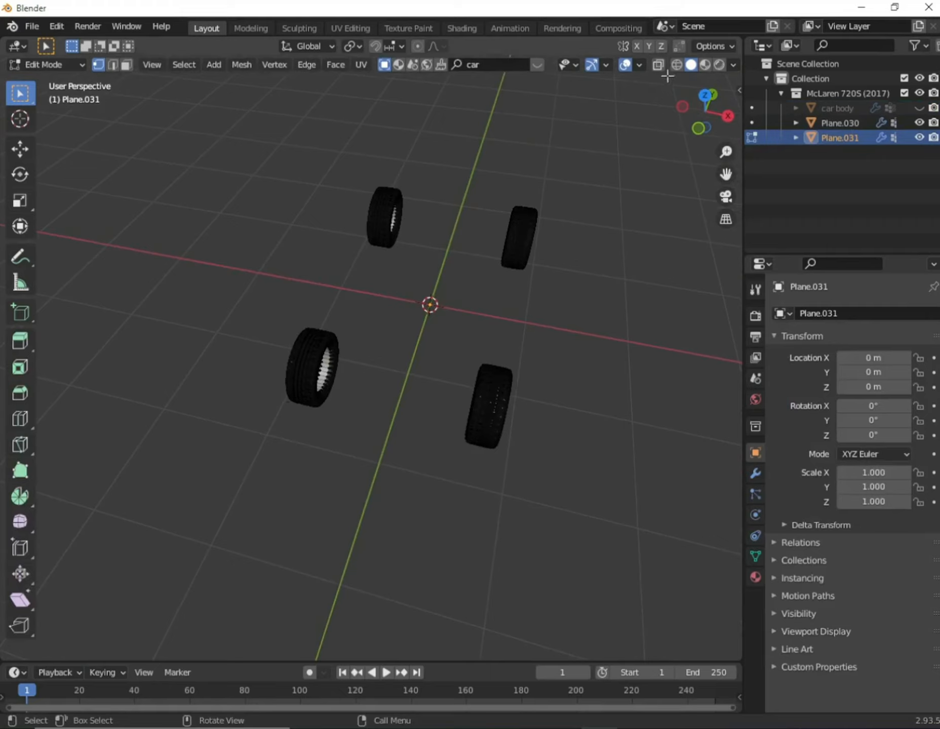
click(658, 65)
drag(461, 327, 583, 512)
mouse_move(569, 409)
middle_down()
mouse_move(566, 363)
mouse_move(566, 404)
mouse_move(602, 457)
mouse_move(588, 492)
mouse_move(587, 440)
mouse_move(570, 404)
middle_up()
key(p)
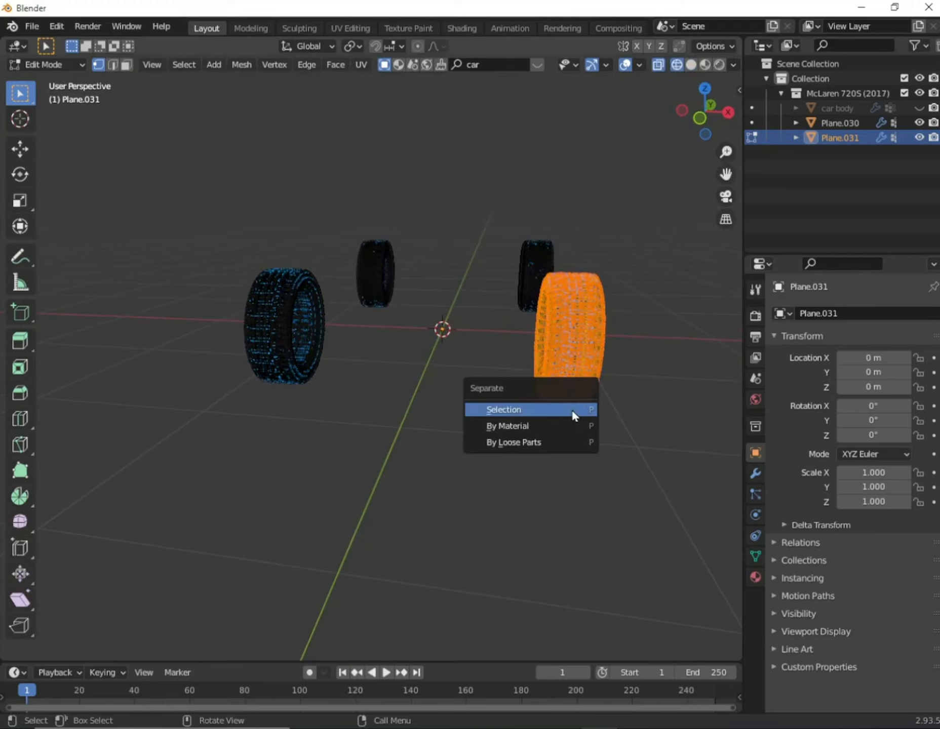
click(572, 409)
middle_drag(571, 409, 569, 423)
Check which object is the separated front left wheel, rename it "wheel.ft.L" and return to Object Mode
click(921, 122)
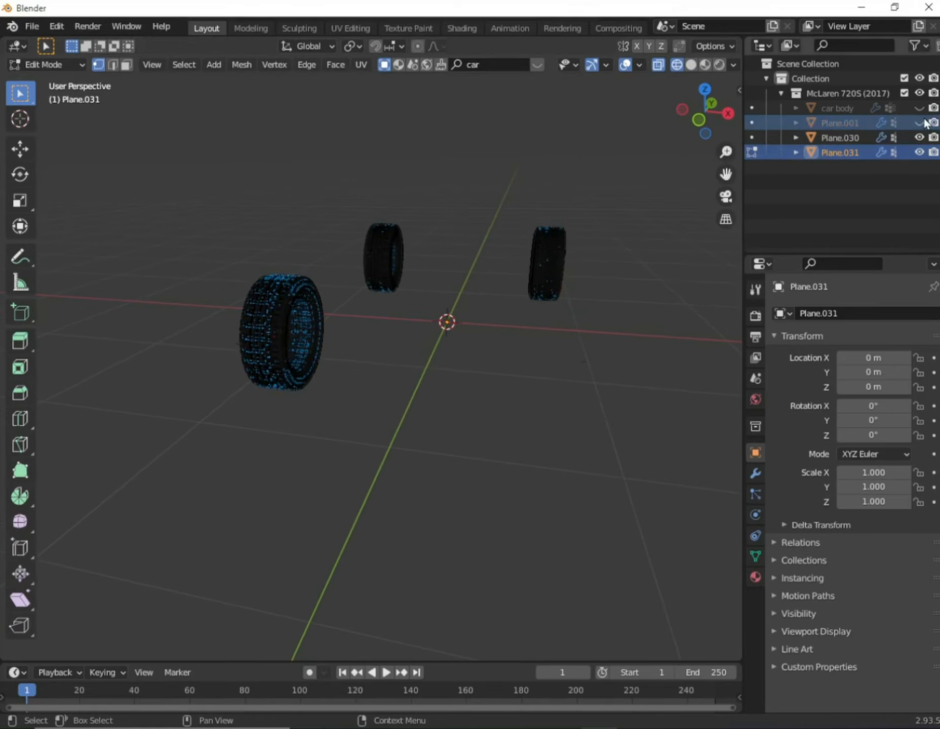
click(921, 123)
double_click(854, 126)
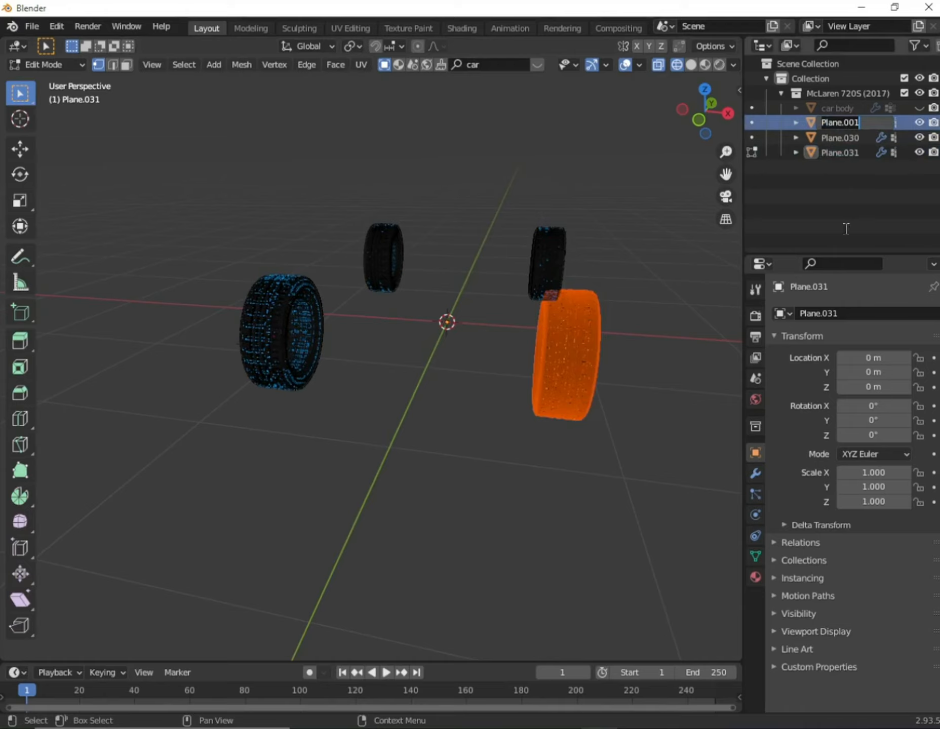
text(wheel.)
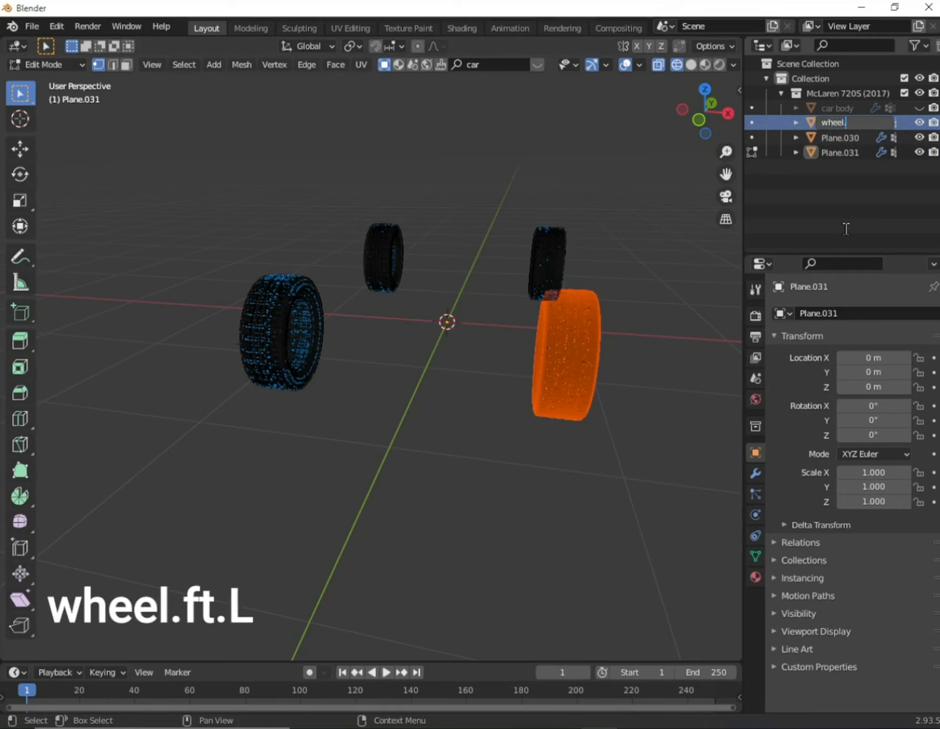
text(ft.L)
key(Return)
middle_drag(545, 398, 585, 283)
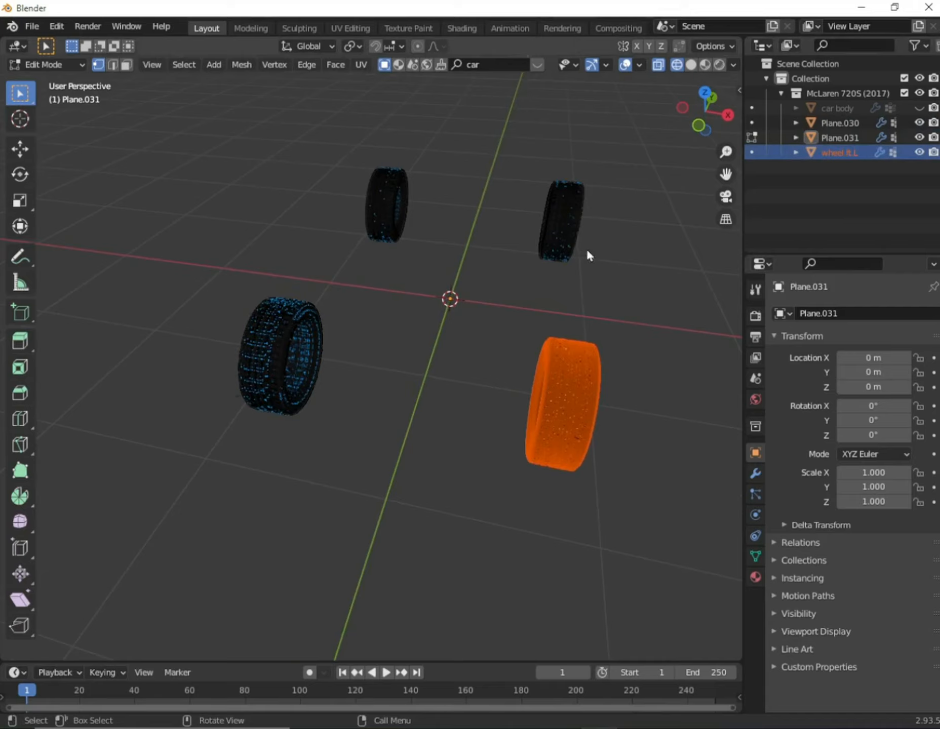
key(Tab)
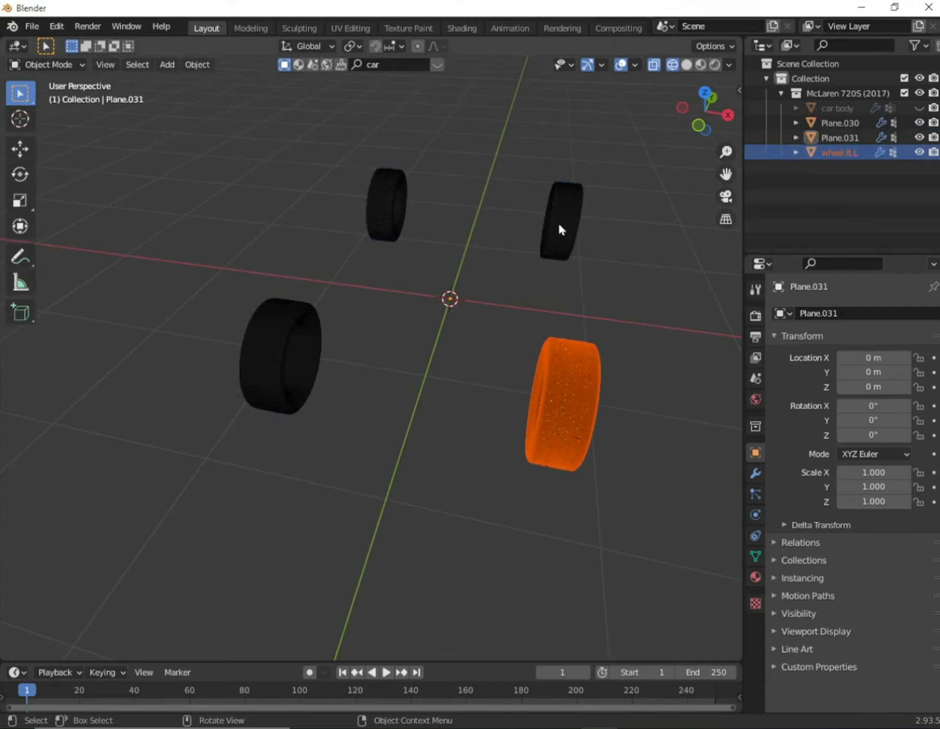
Separate the back left wheel from the combined wheel mesh and rename it "wheel.bk.L"
key(ctrl+i)
middle_drag(535, 295, 546, 400)
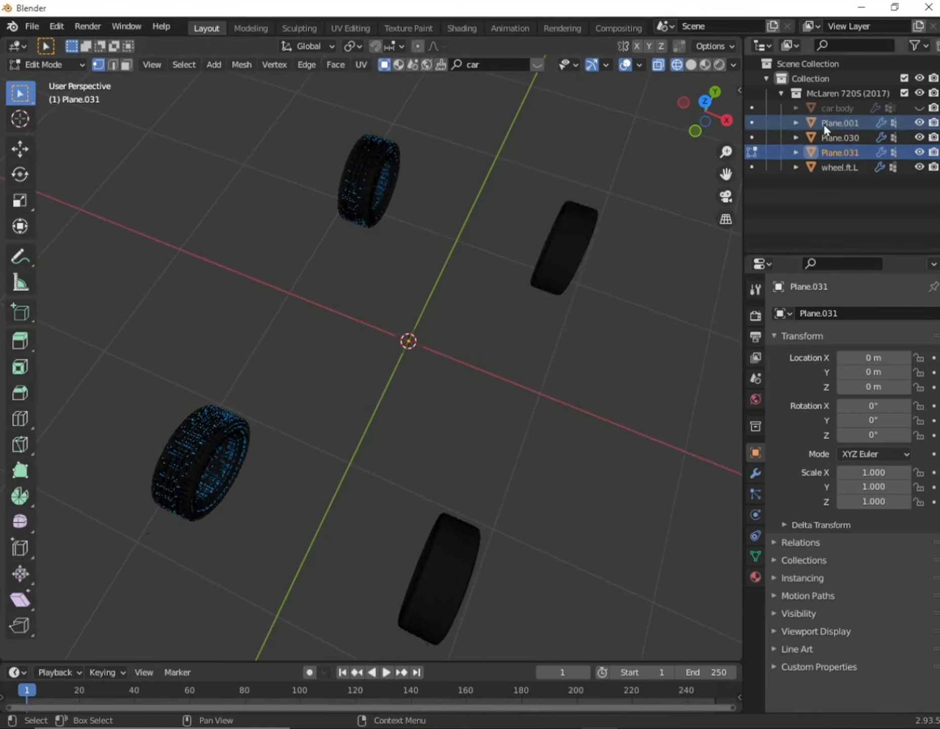
double_click(825, 124)
text(wheel.bk.L)
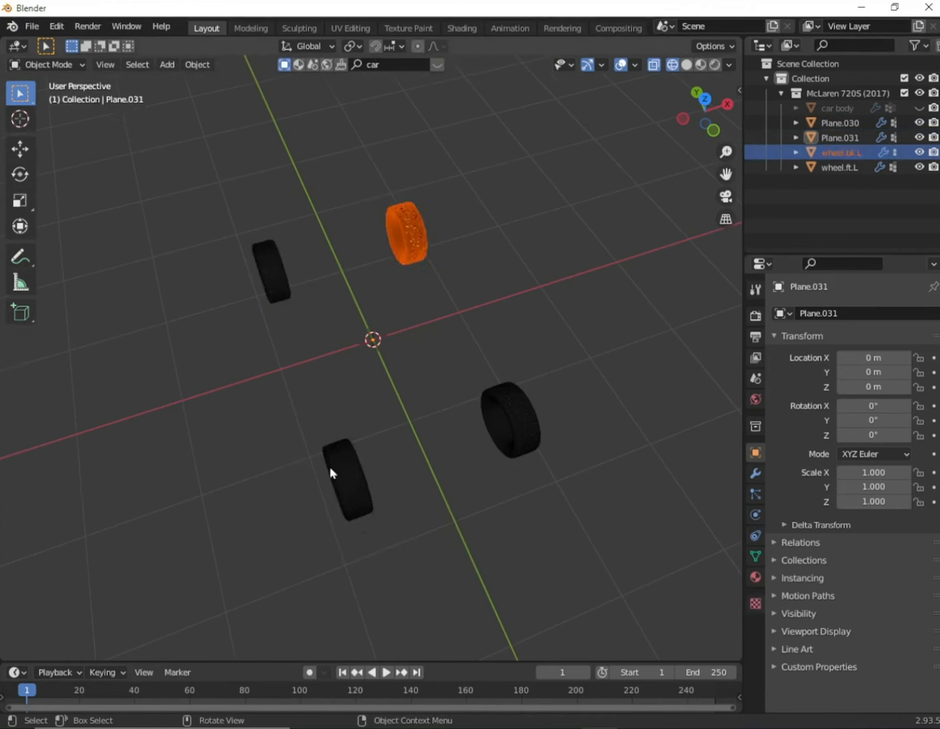
Separate the front right wheel from the remaining wheel mesh in Edit Mode and rename it "wheel.ft.R"
click(329, 473)
key(Tab)
double_click(841, 123)
text(wheel.ft.R)
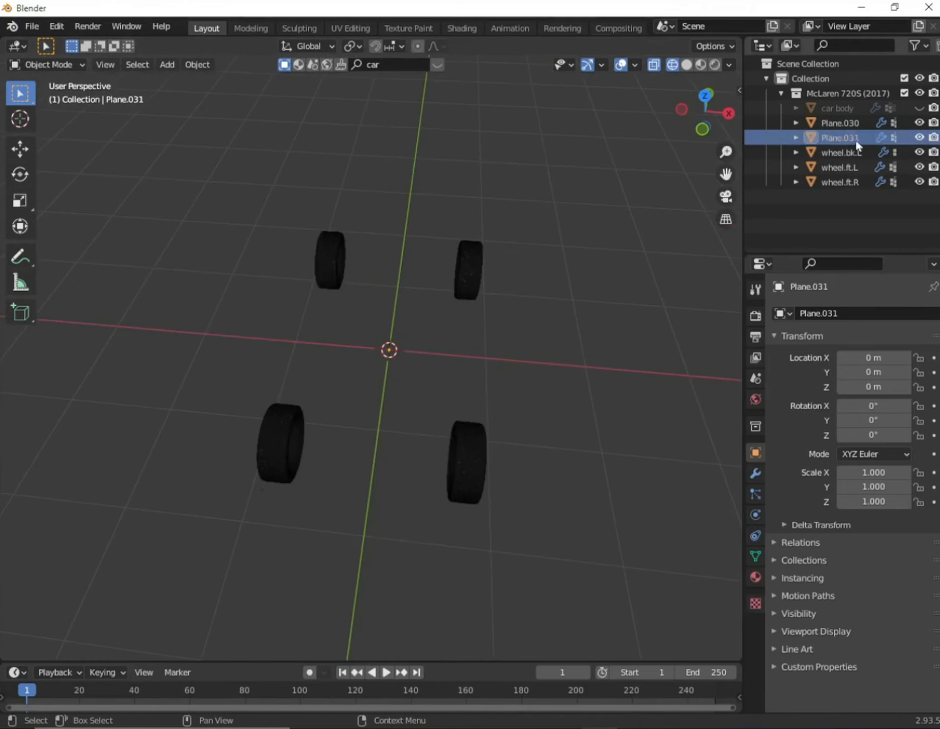
Rename the remaining wheel mesh "wheel.bk.R" and toggle the visibility of Plane.030 to check what it contains
click(856, 150)
click(919, 123)
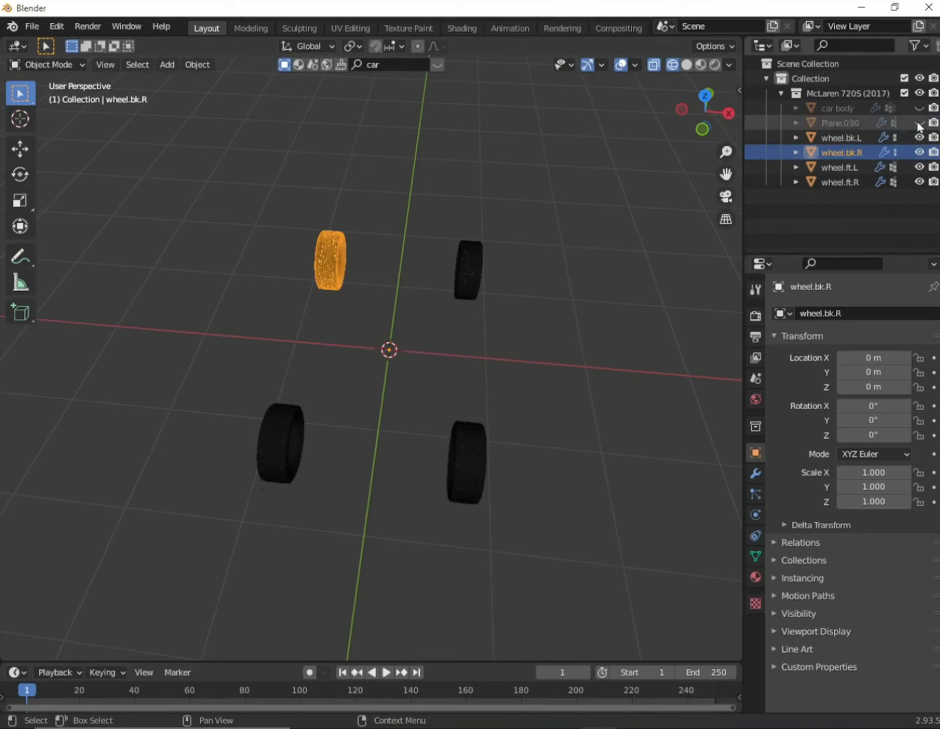
click(919, 123)
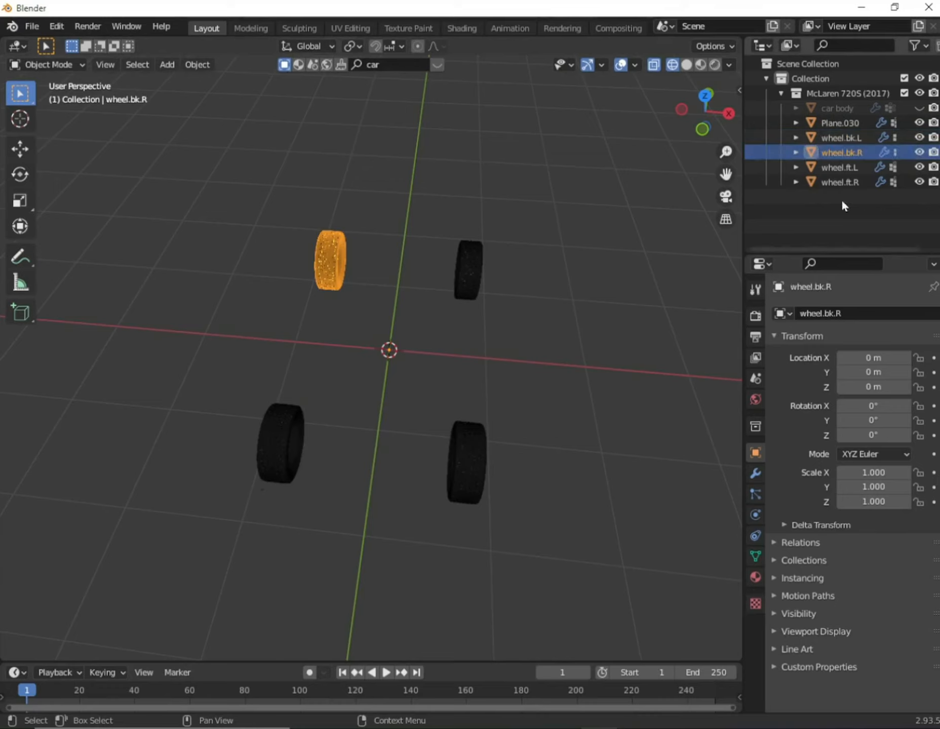
Make sure the back right wheel is in Object Mode and unhide the car body
key(Tab)
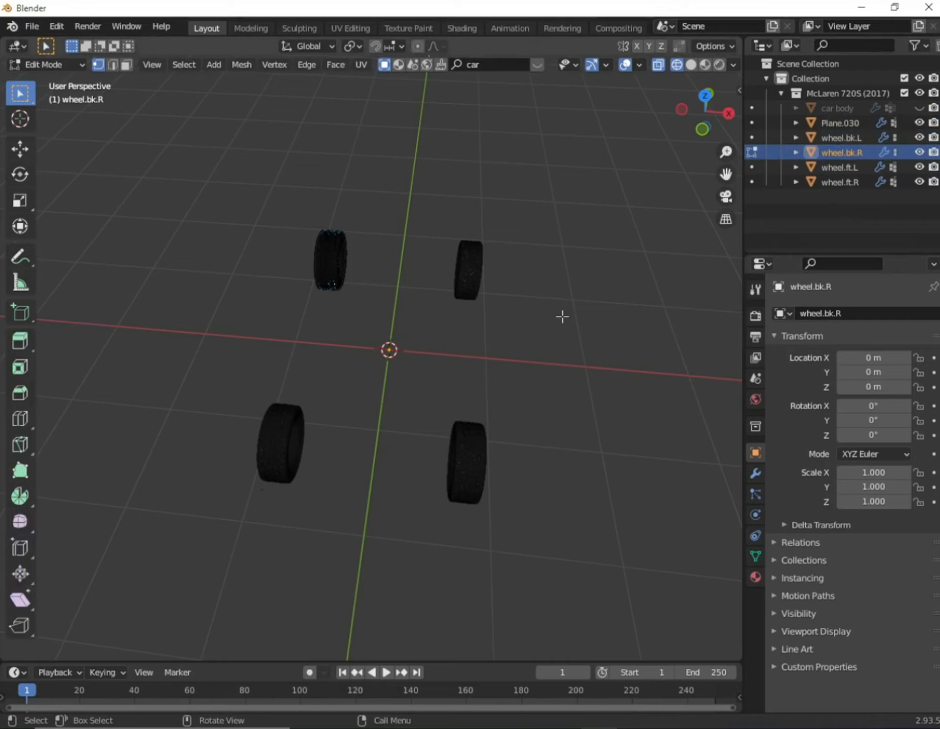
key(Tab)
click(55, 65)
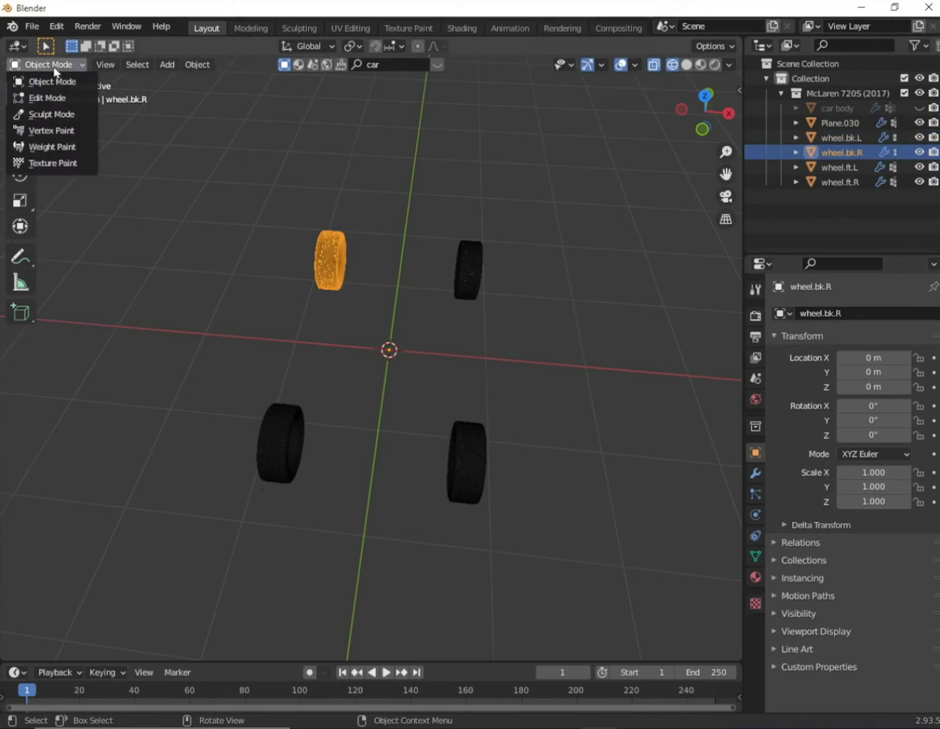
click(53, 82)
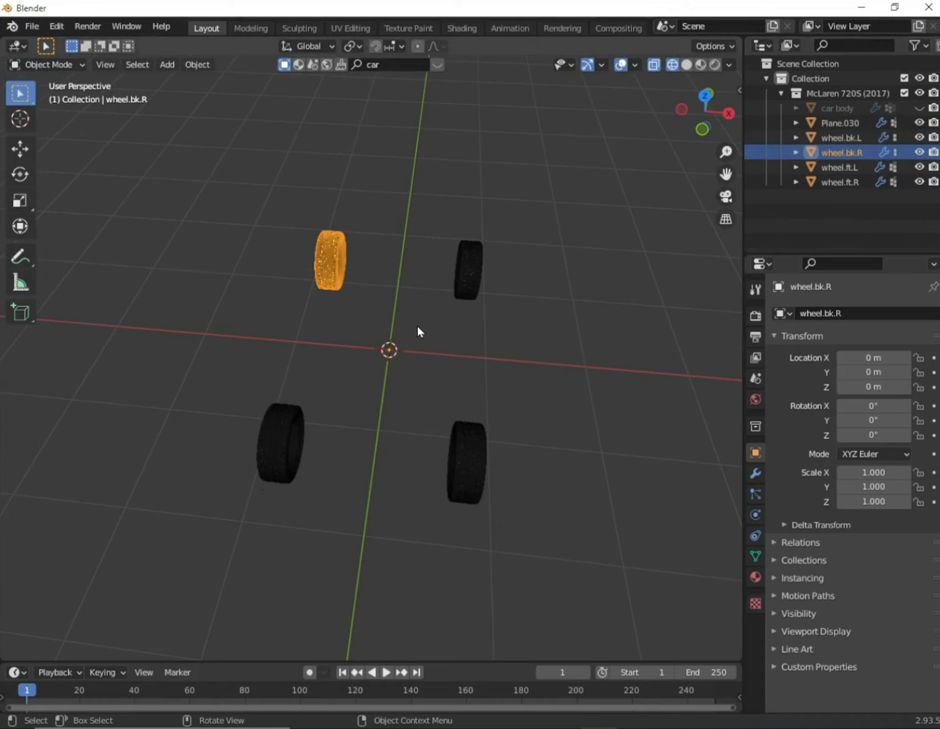
key(alt+h)
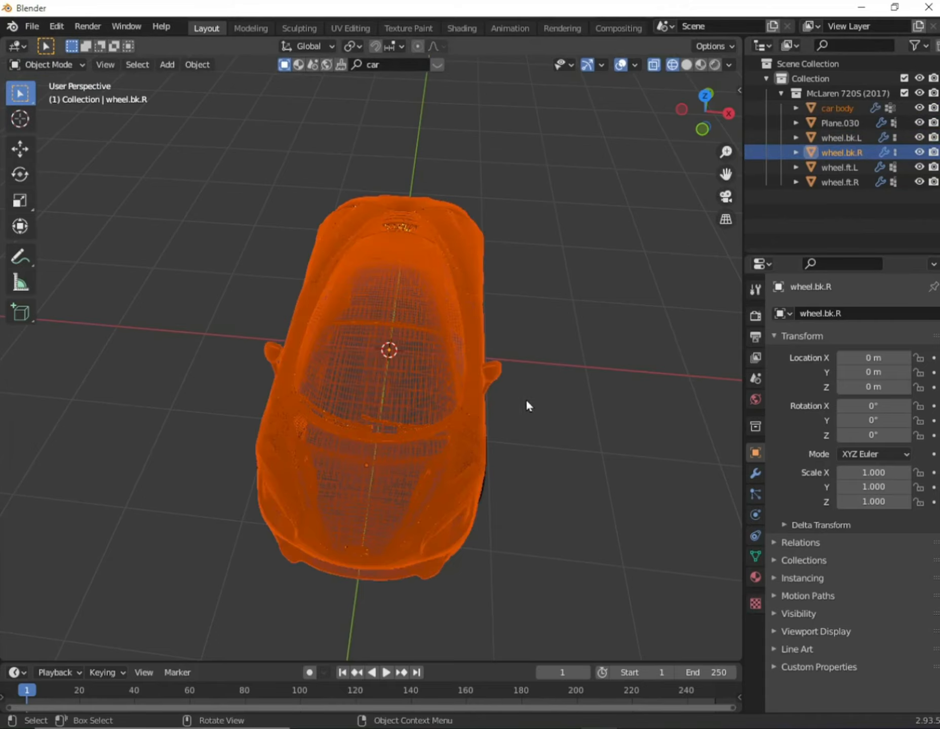
Switch the viewport to Solid shading, and hide and reveal the selected car body and back right wheel
middle_drag(490, 386, 481, 381)
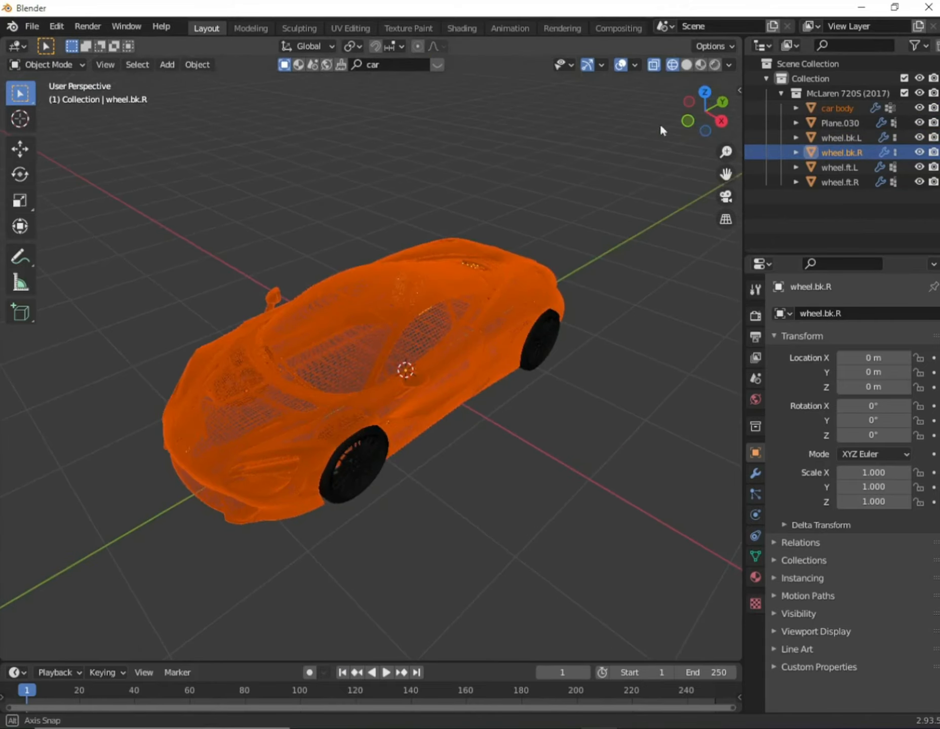
click(687, 64)
middle_drag(525, 457, 474, 416)
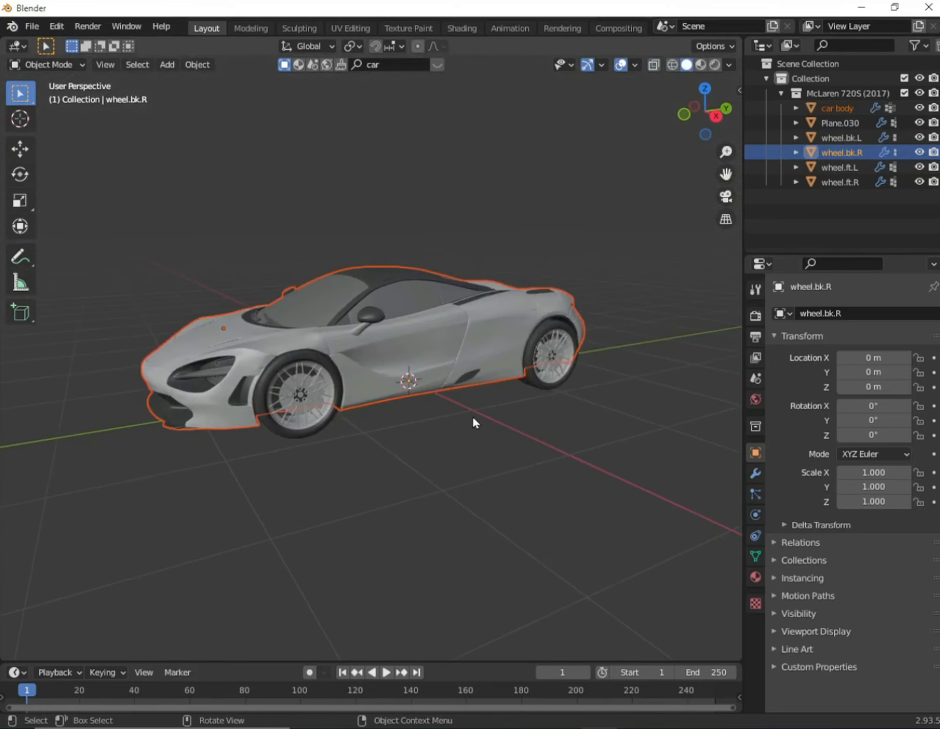
key(h)
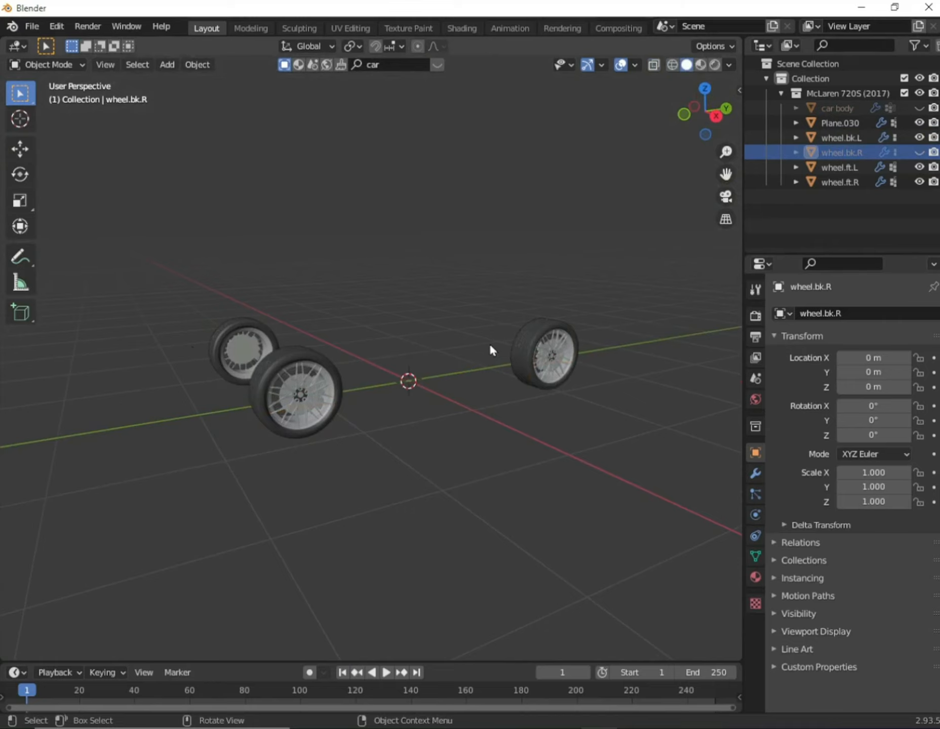
key(alt+h)
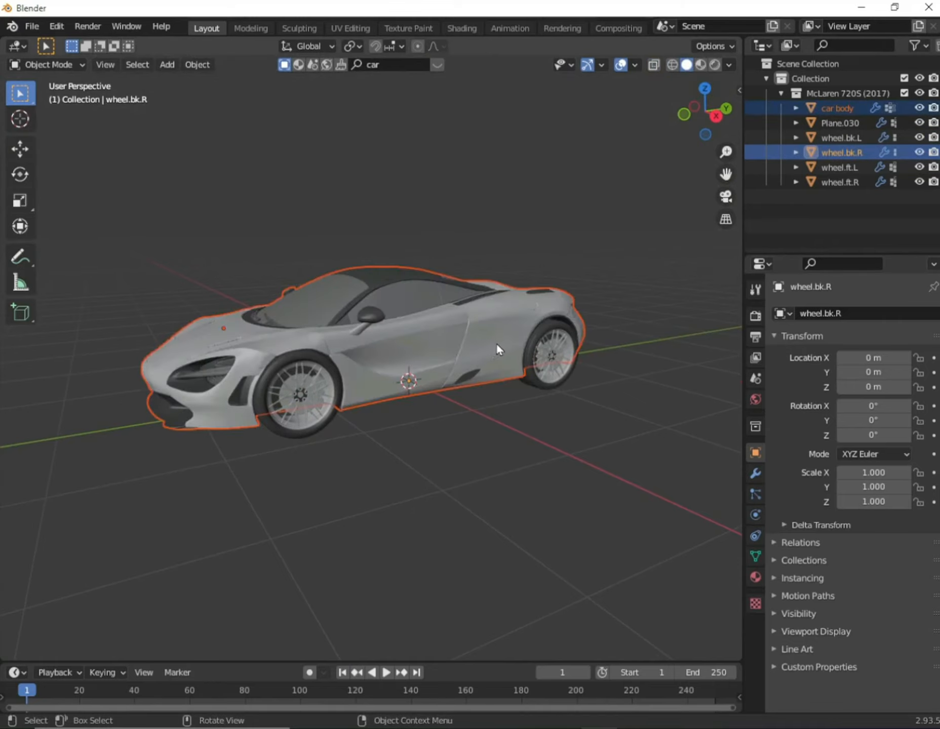
Check that the car body and front left wheel move independently by test-moving each one and cancelling the move
click(499, 345)
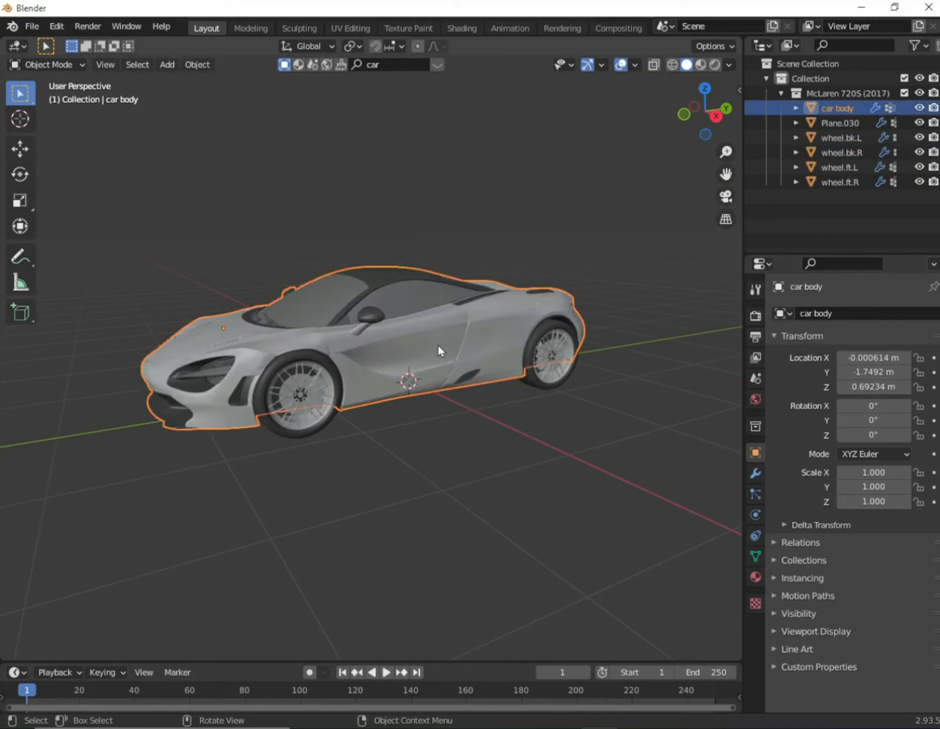
key(g)
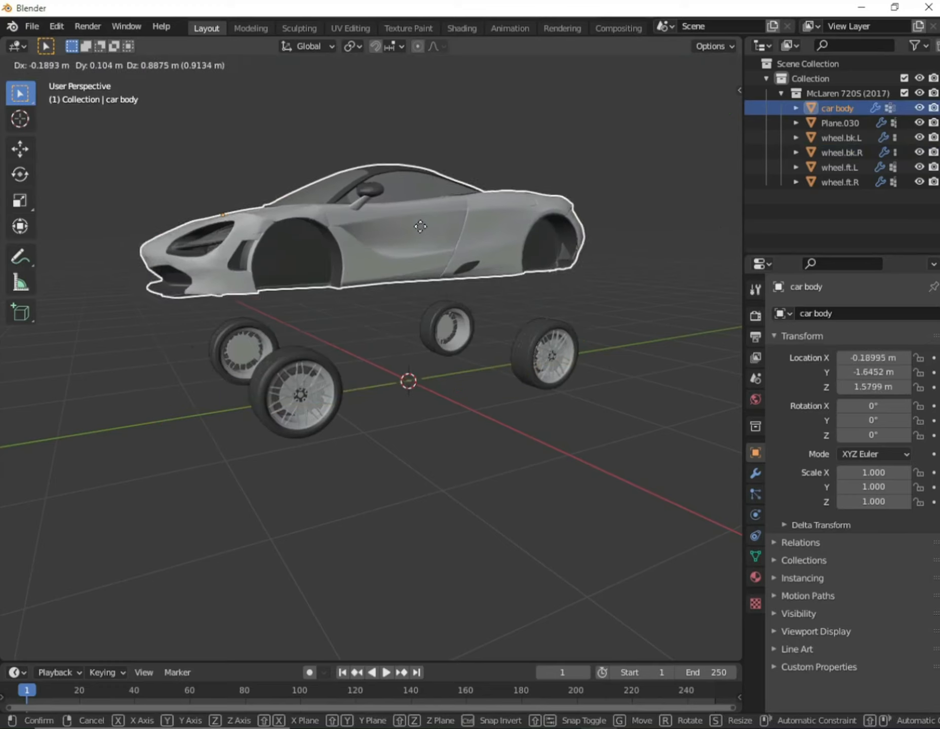
key(Escape)
click(328, 401)
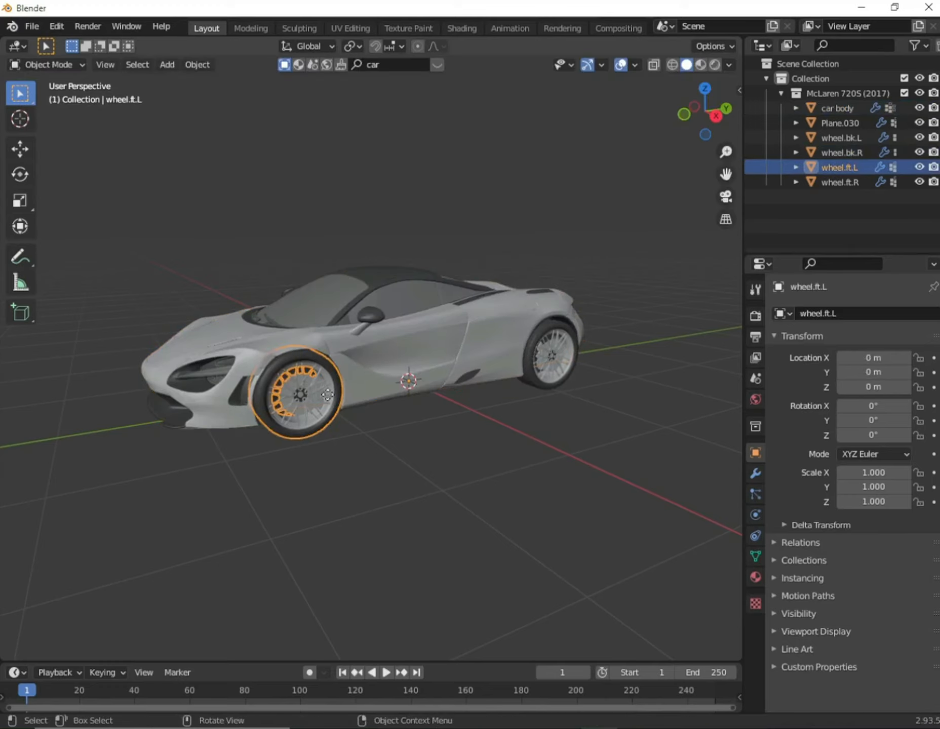
key(g)
key(Escape)
middle_drag(465, 424, 447, 432)
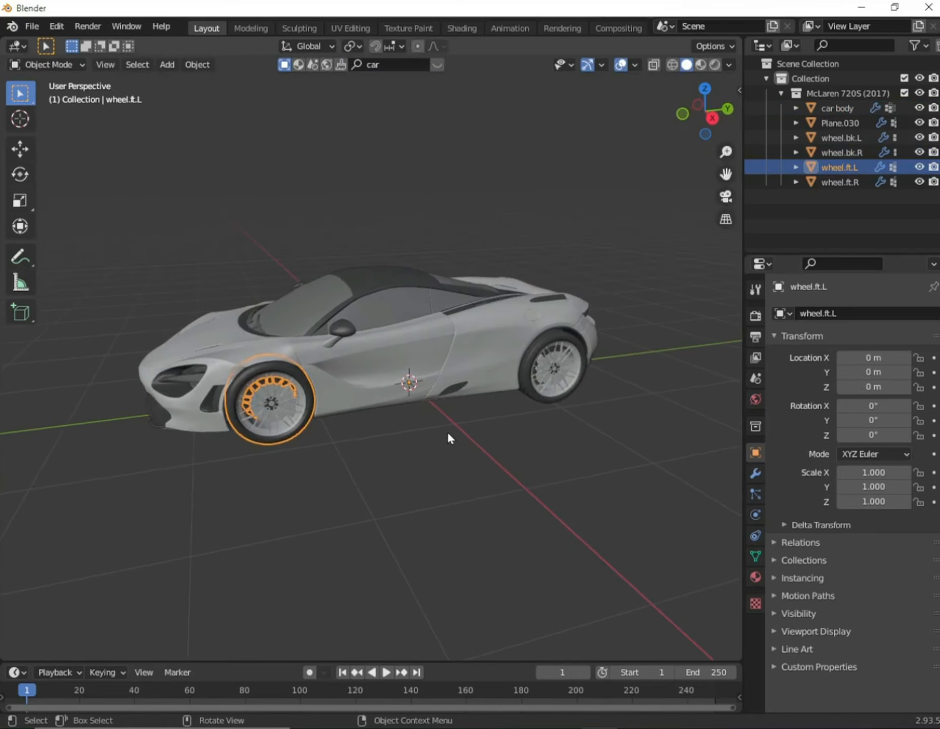
Set the origins of the car body and the front left wheel to Center of Mass (Surface)
click(396, 350)
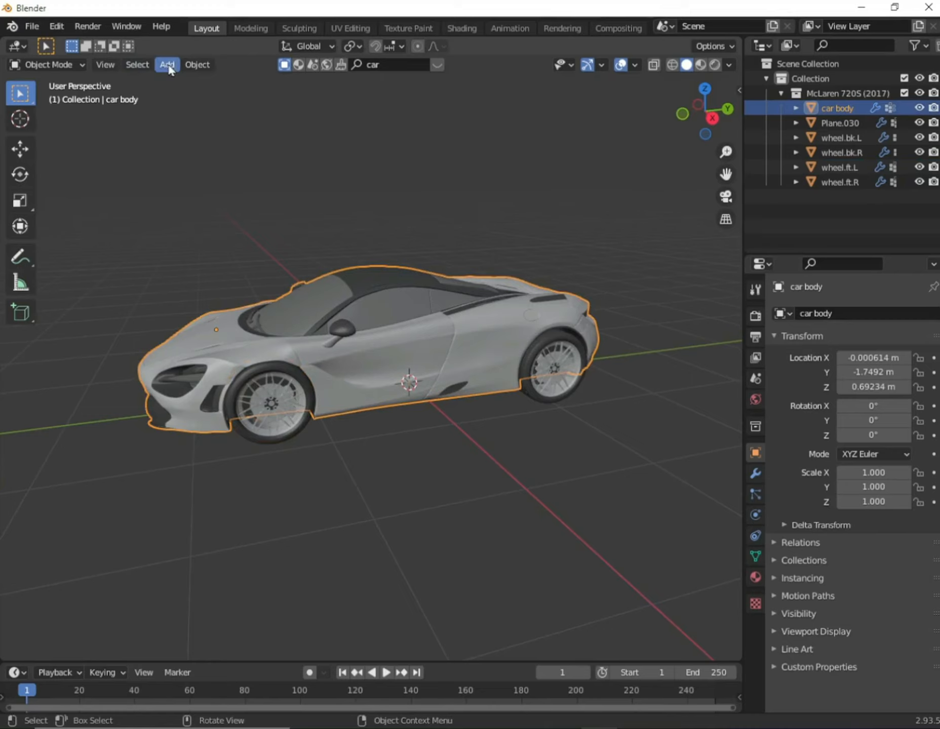
click(199, 65)
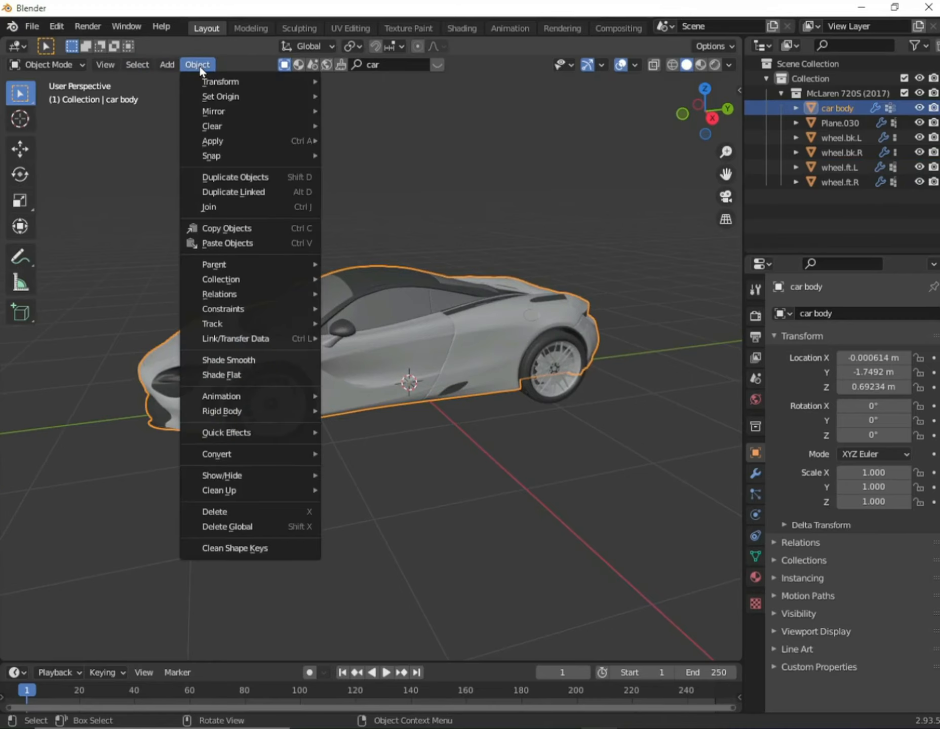
mouse_move(213, 97)
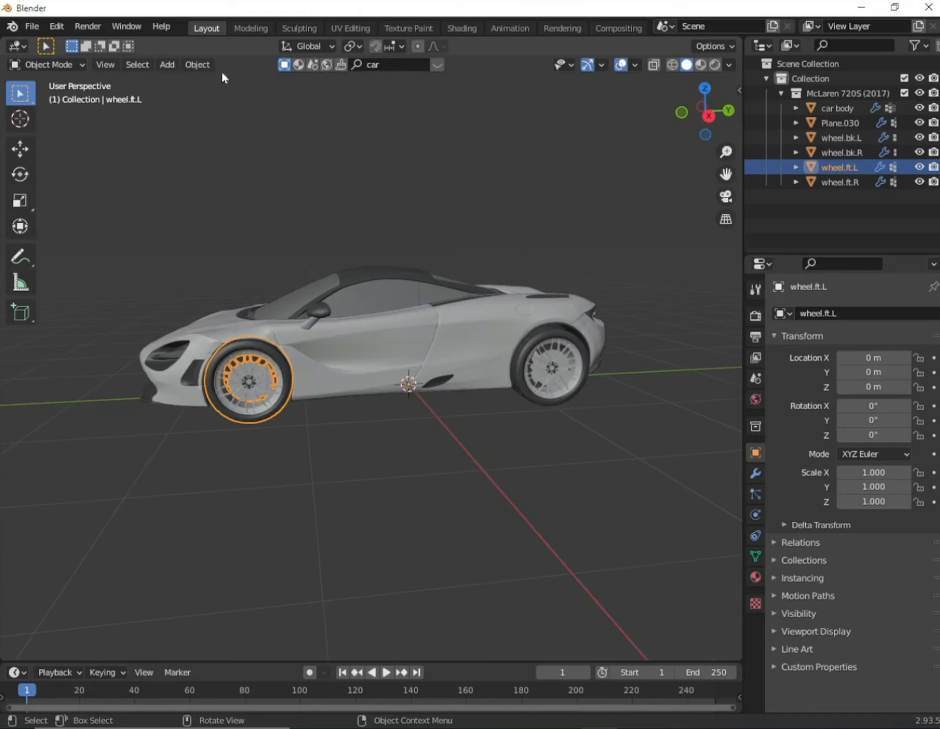
click(203, 66)
mouse_move(228, 98)
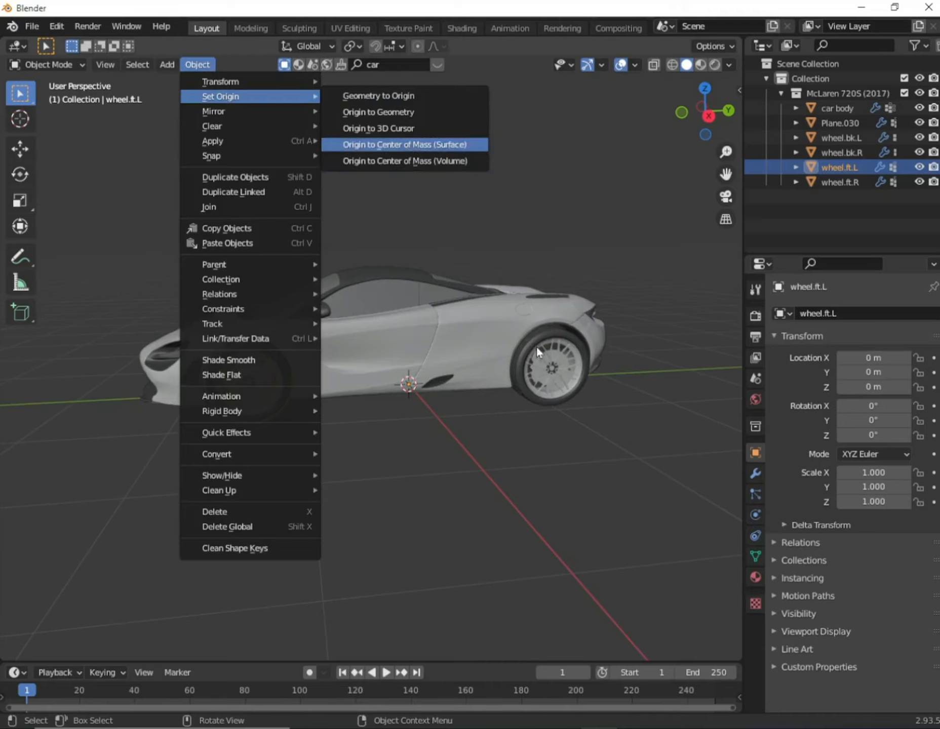
key(Return)
Set the origins of the back left and back right wheels to Center of Mass (Surface)
click(554, 400)
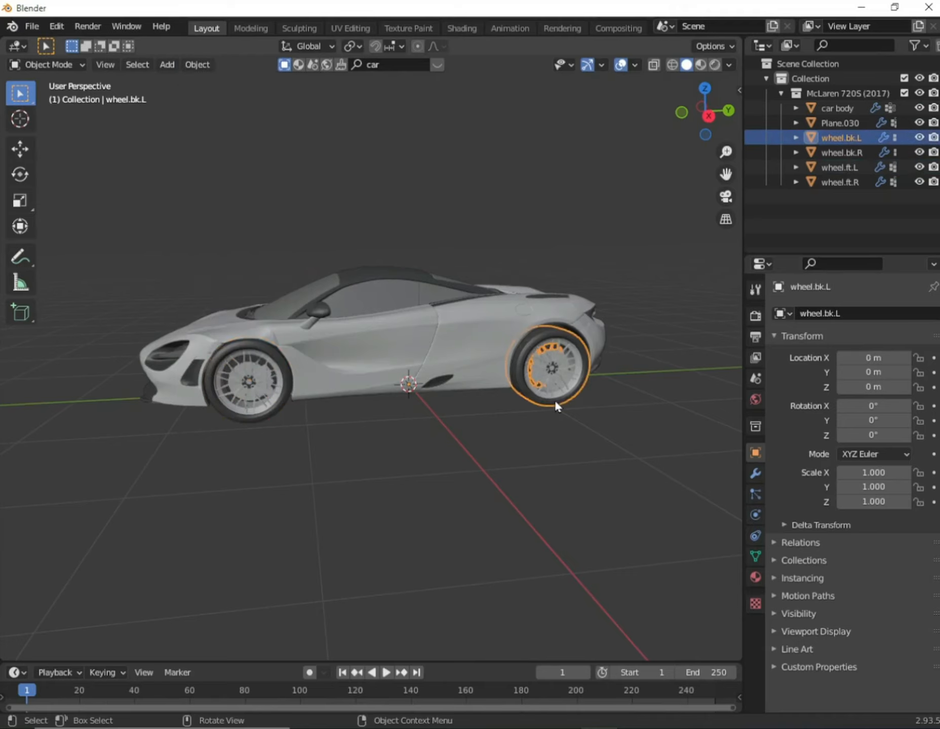
click(204, 65)
mouse_move(228, 98)
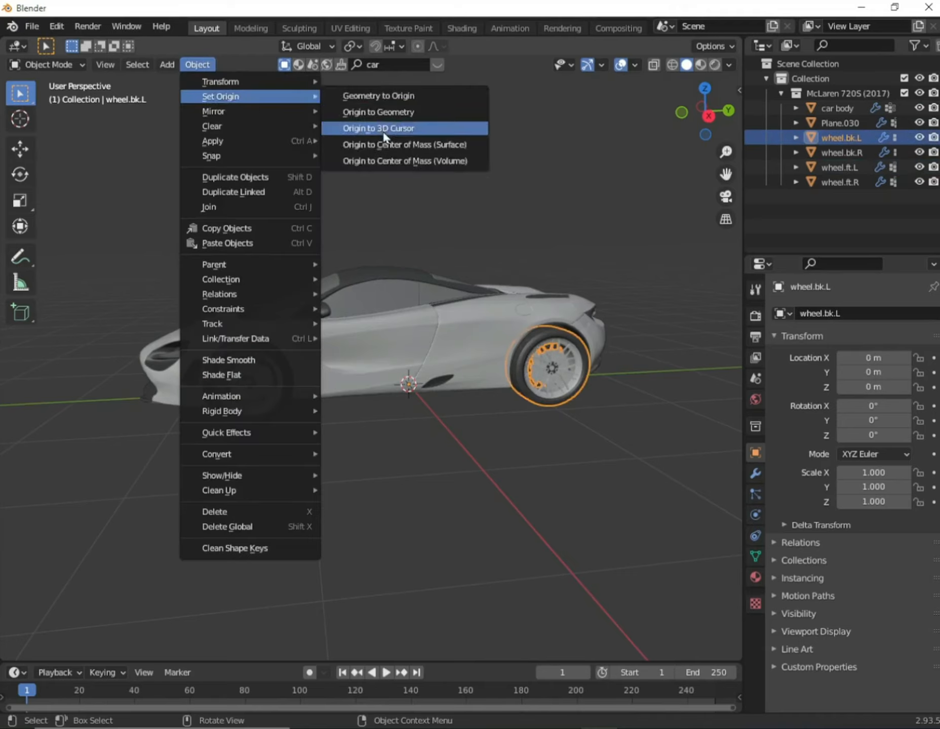
click(391, 145)
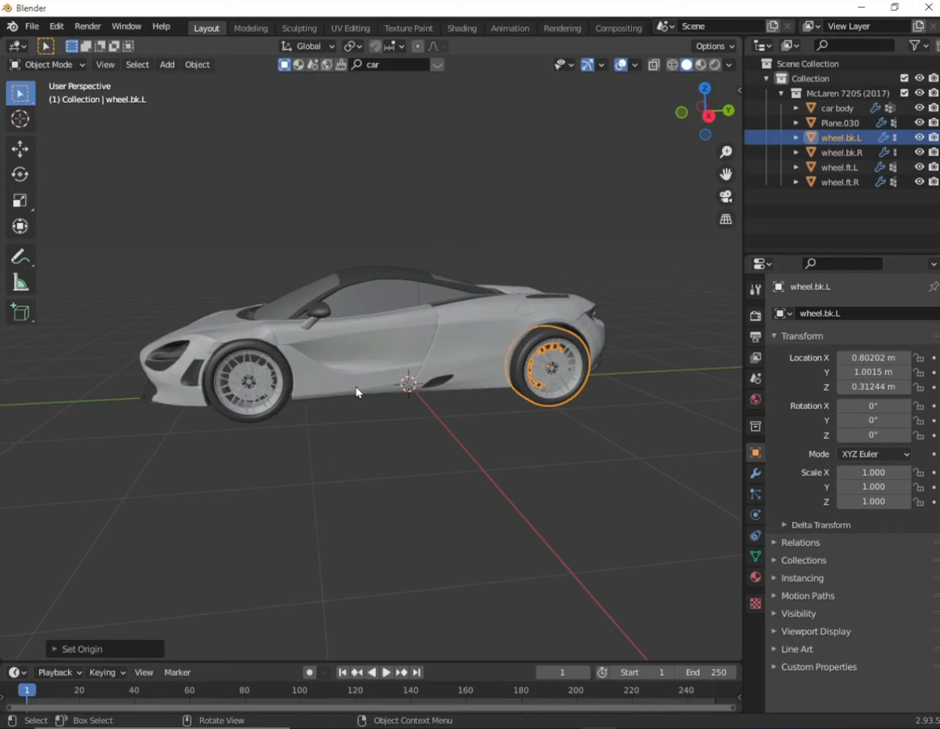
middle_drag(462, 417, 405, 384)
click(241, 324)
click(197, 65)
key(Escape)
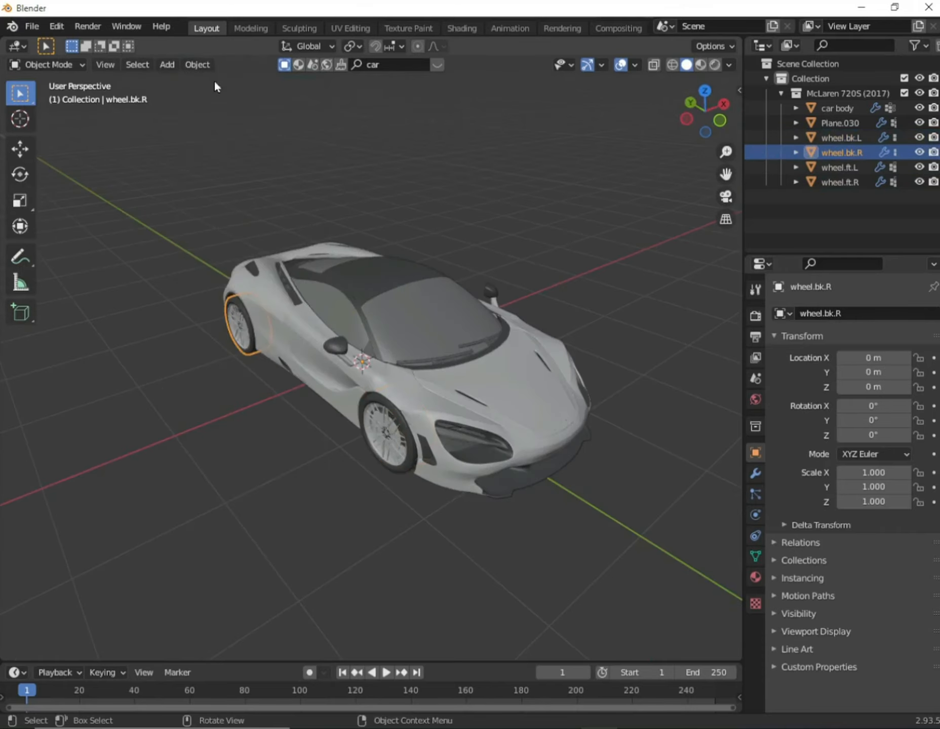
Delete the leftover Plane.030 object from the McLaren 720S (2017) collection
click(840, 123)
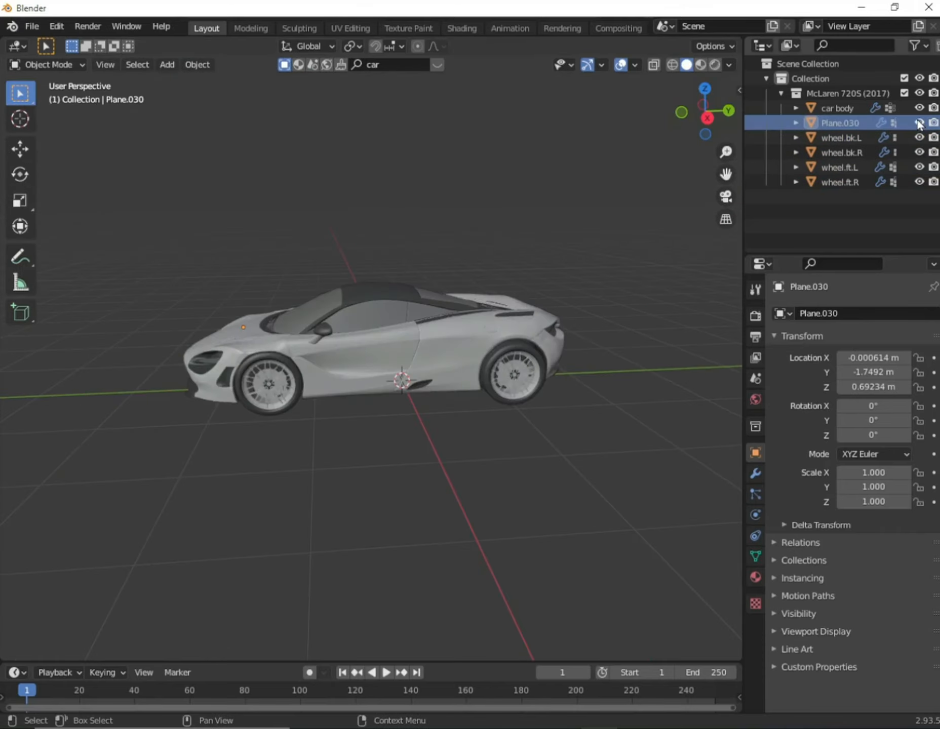
right_click(842, 123)
click(773, 161)
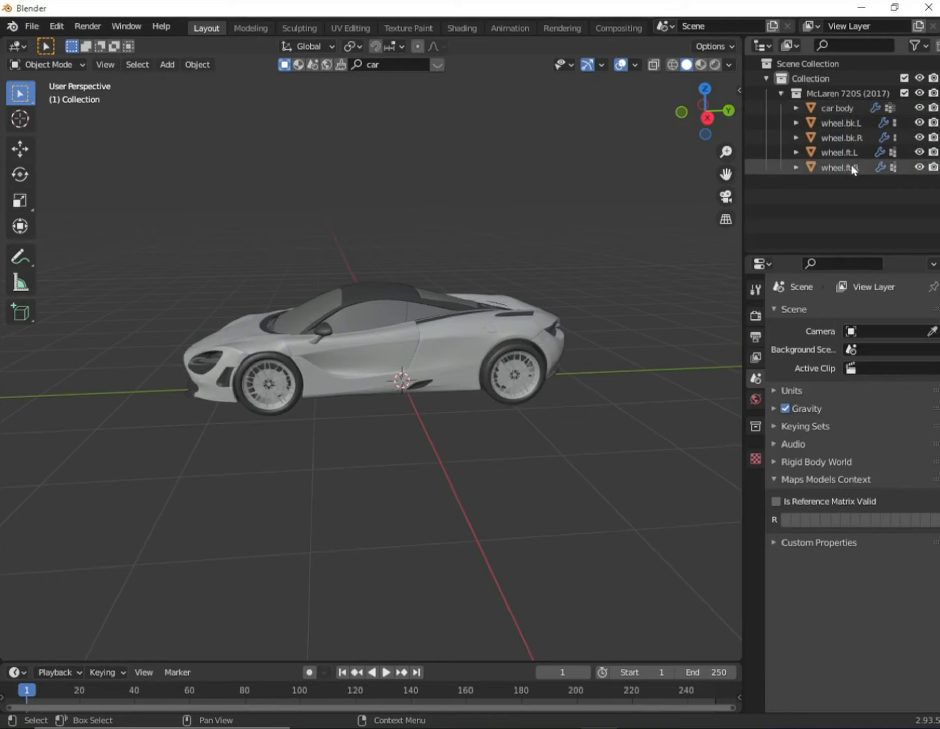
Select the car body with all four wheels and add a Car (deformation rig) armature
click(356, 371)
drag(171, 269, 622, 429)
middle_drag(660, 499, 355, 478)
key(shift+a)
mouse_move(236, 210)
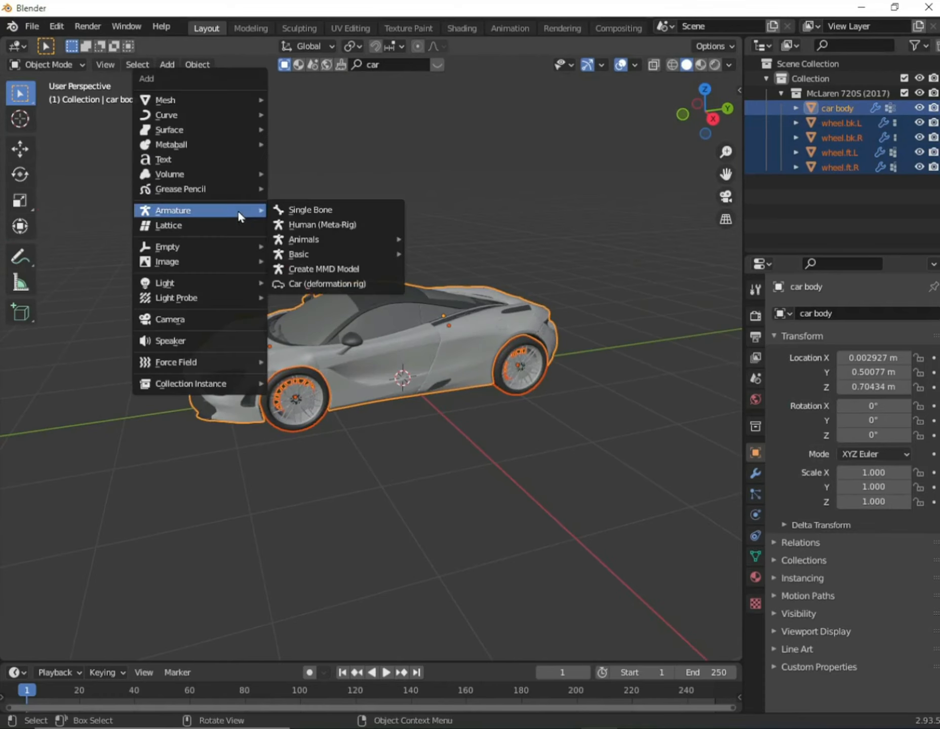
click(346, 285)
Display the Car Rig armature In Front so its bones show through the car
middle_drag(484, 413, 459, 406)
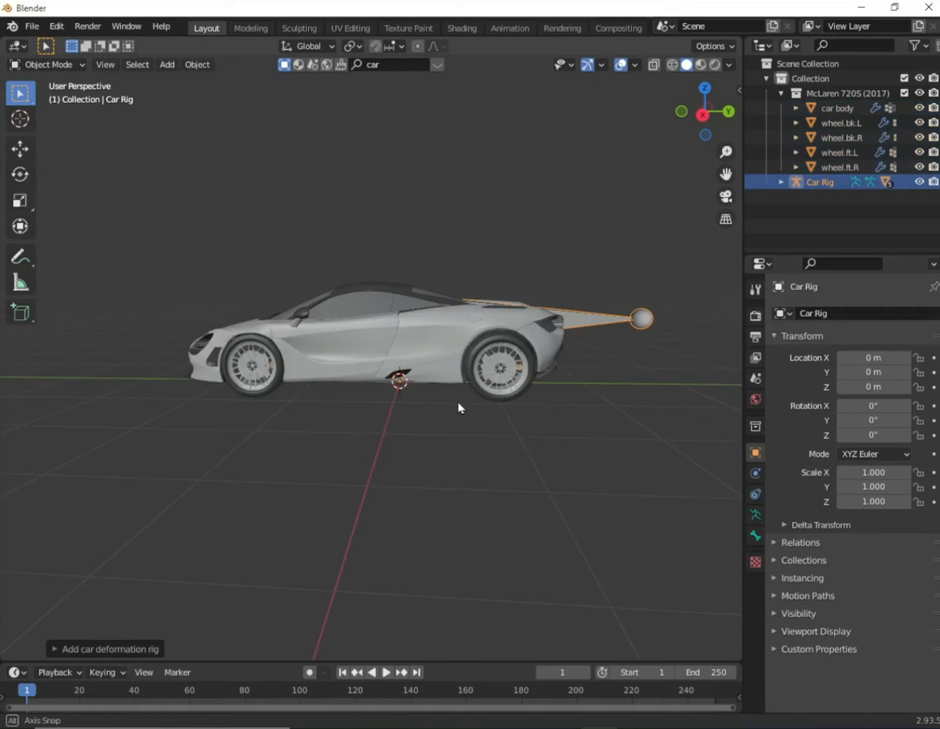
click(755, 515)
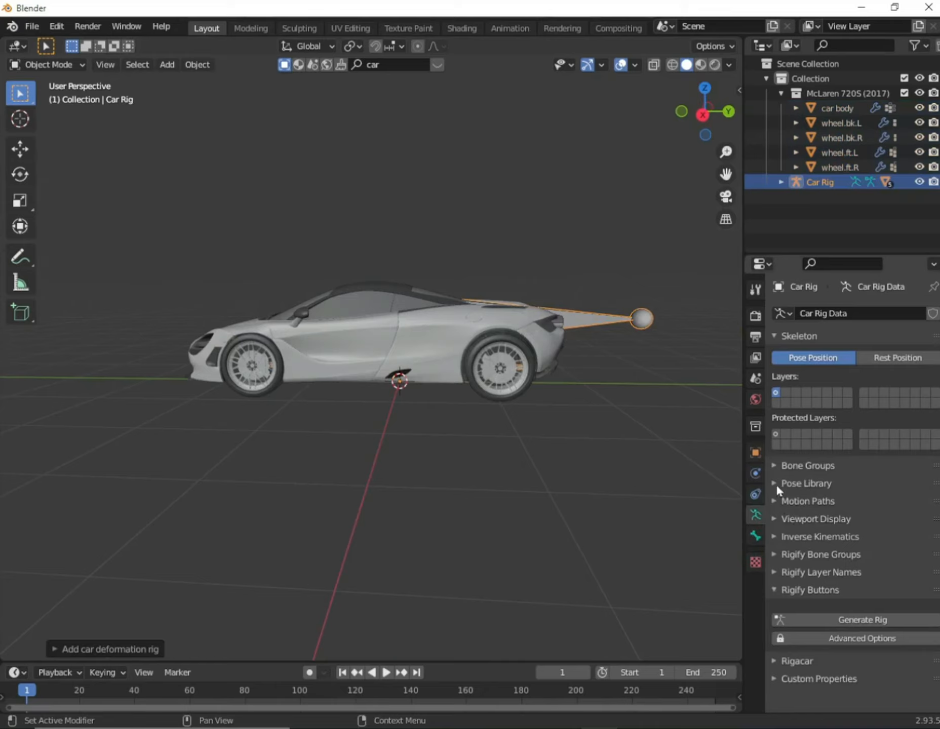
click(780, 519)
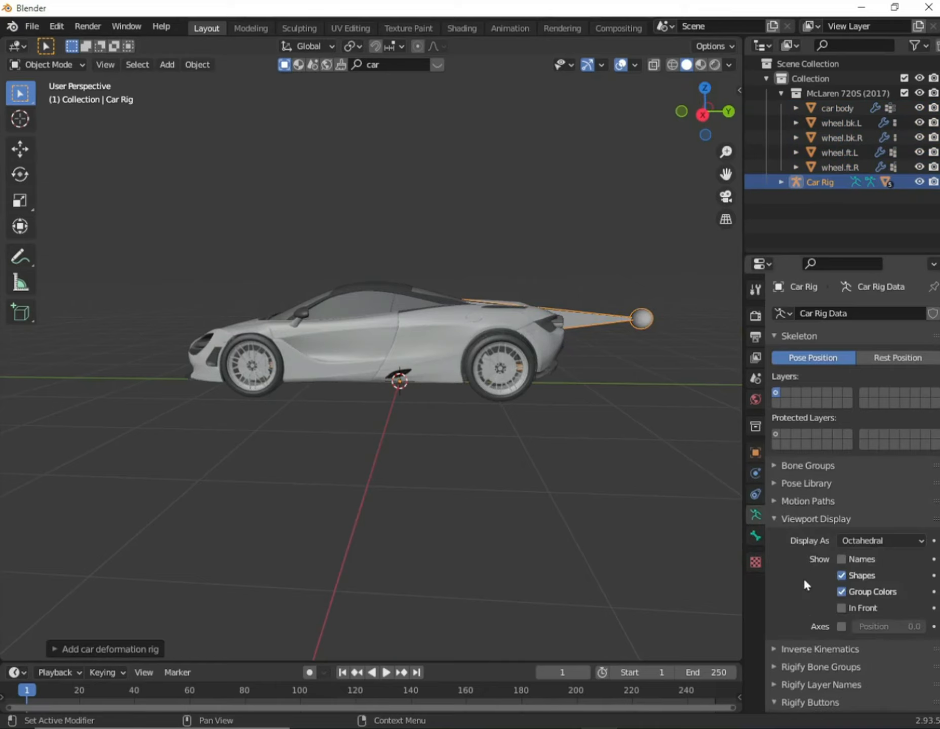
click(841, 607)
scroll(524, 536, up, 1)
middle_drag(524, 539, 268, 540)
scroll(396, 516, down, 3)
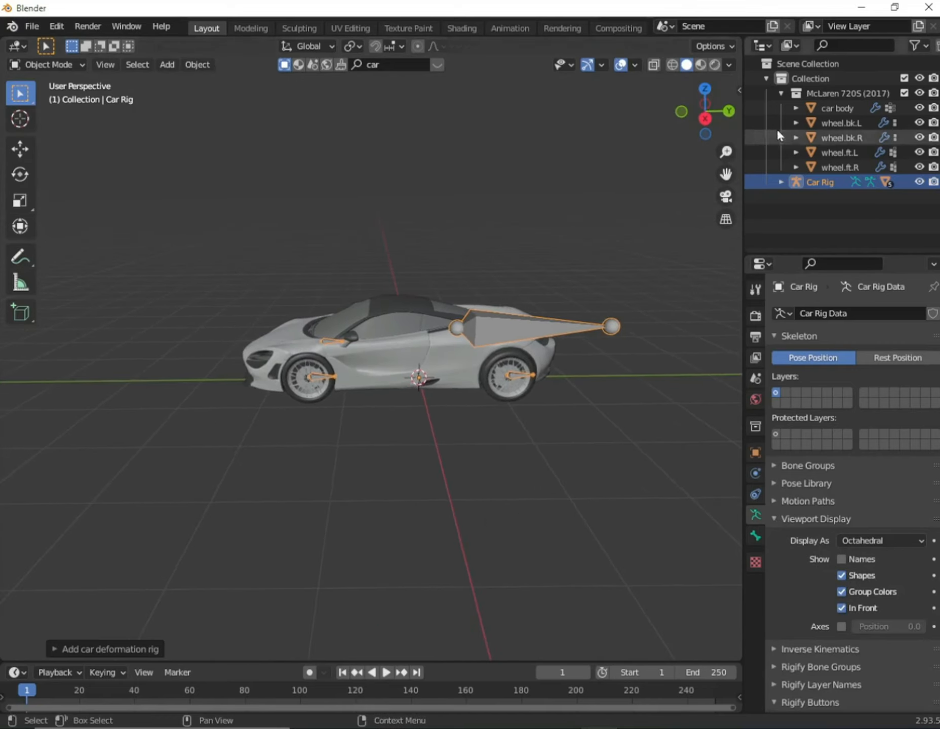
Generate the Rigacar animation rig from the Car Rig armature
key(n)
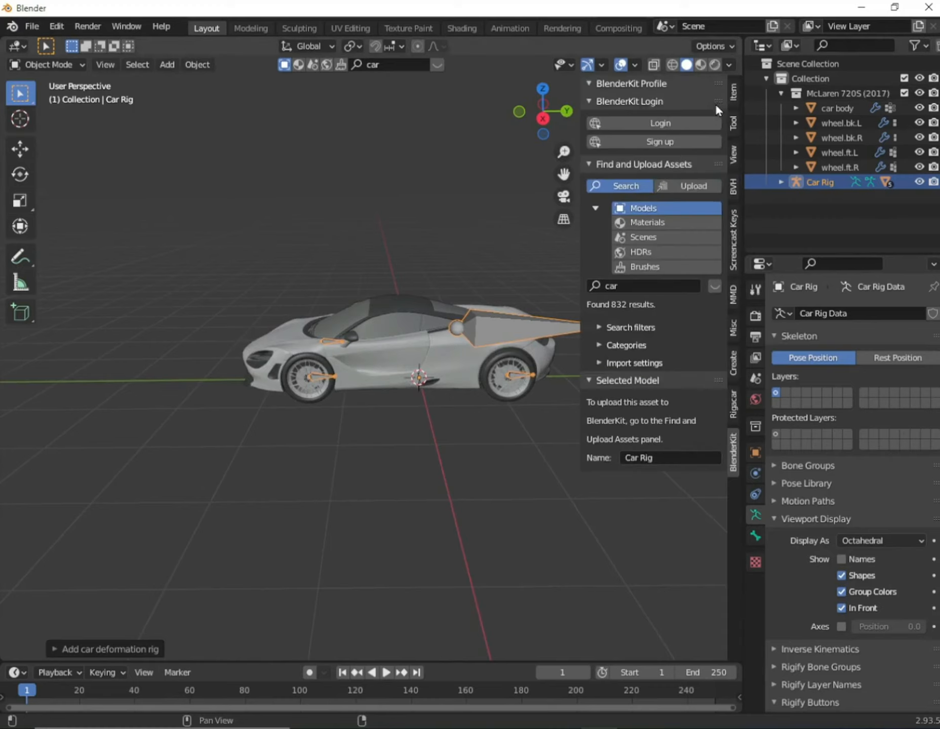
click(729, 406)
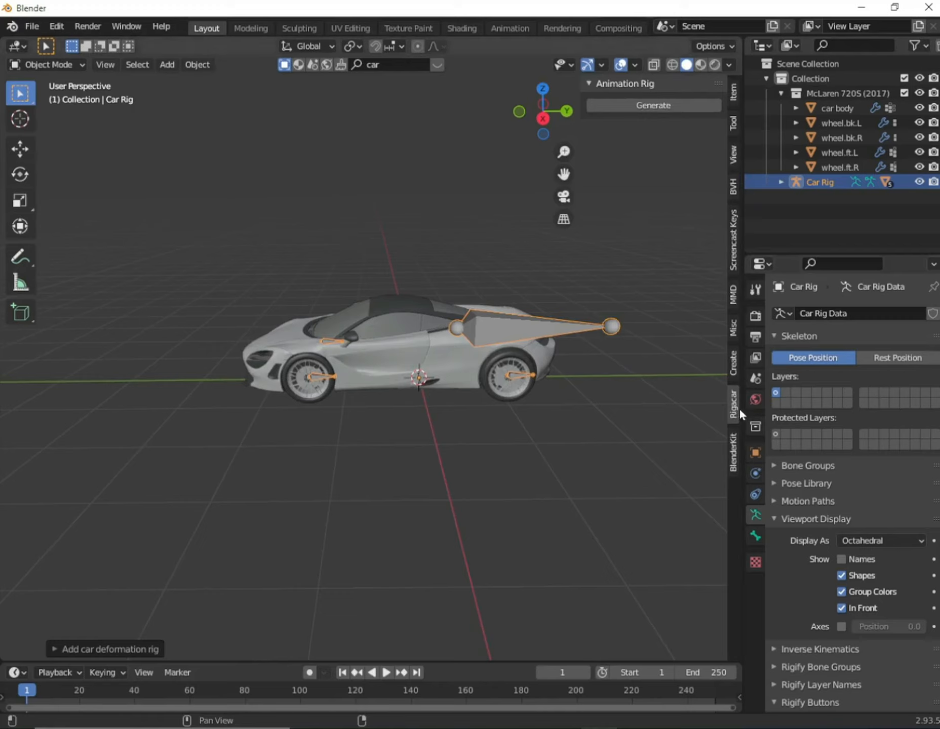
click(638, 110)
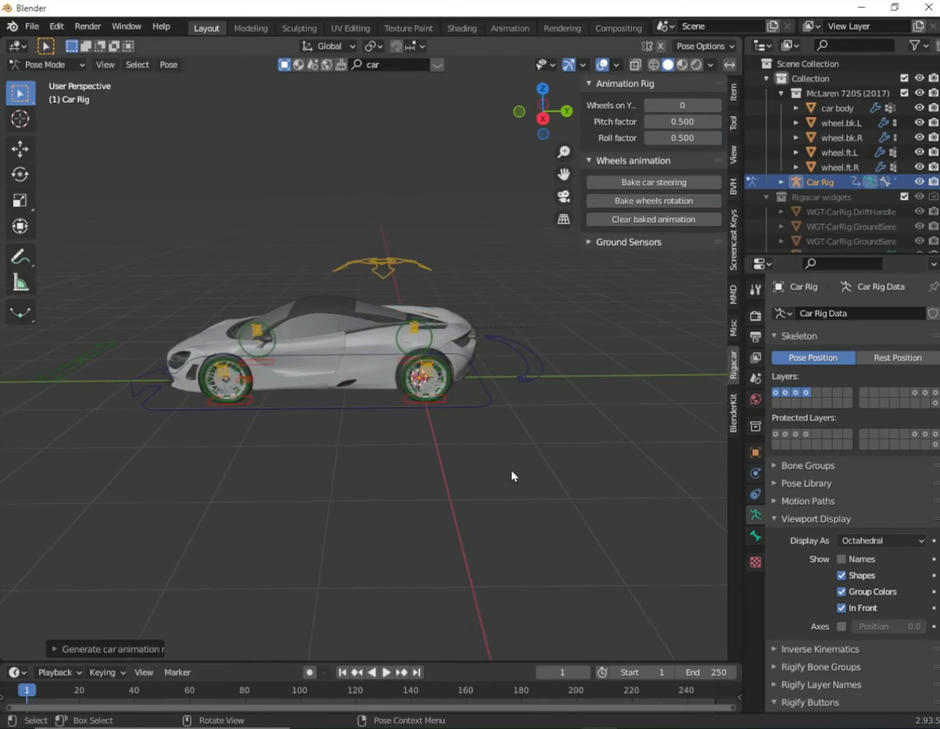
Test the generated rig by moving the Steering control and the Suspension control, cancelling each move
middle_drag(503, 485, 479, 562)
click(98, 407)
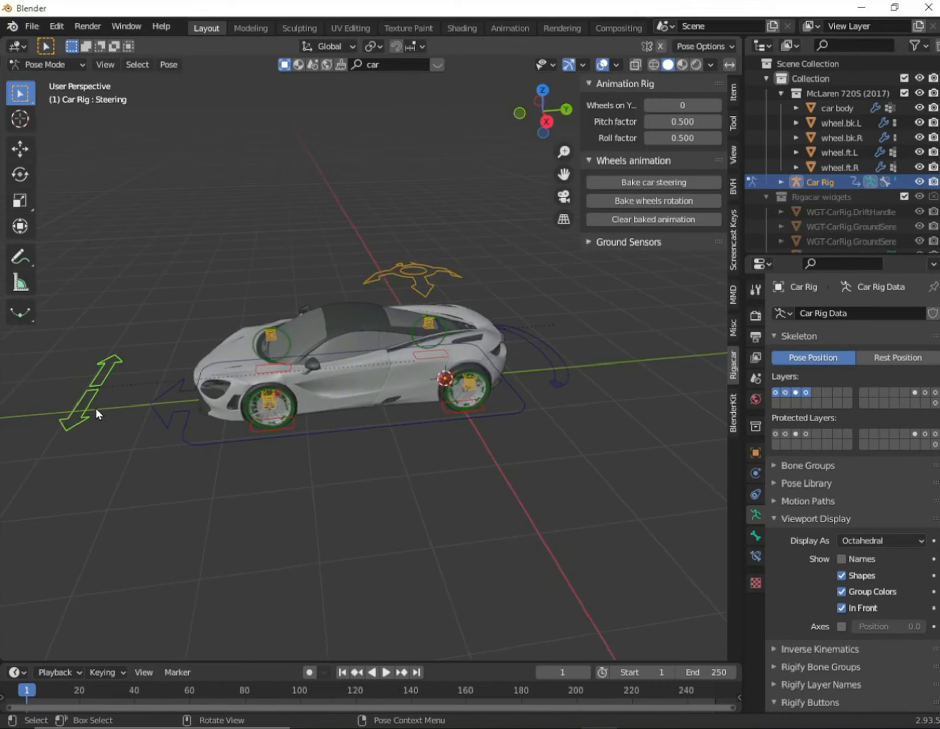
key(g)
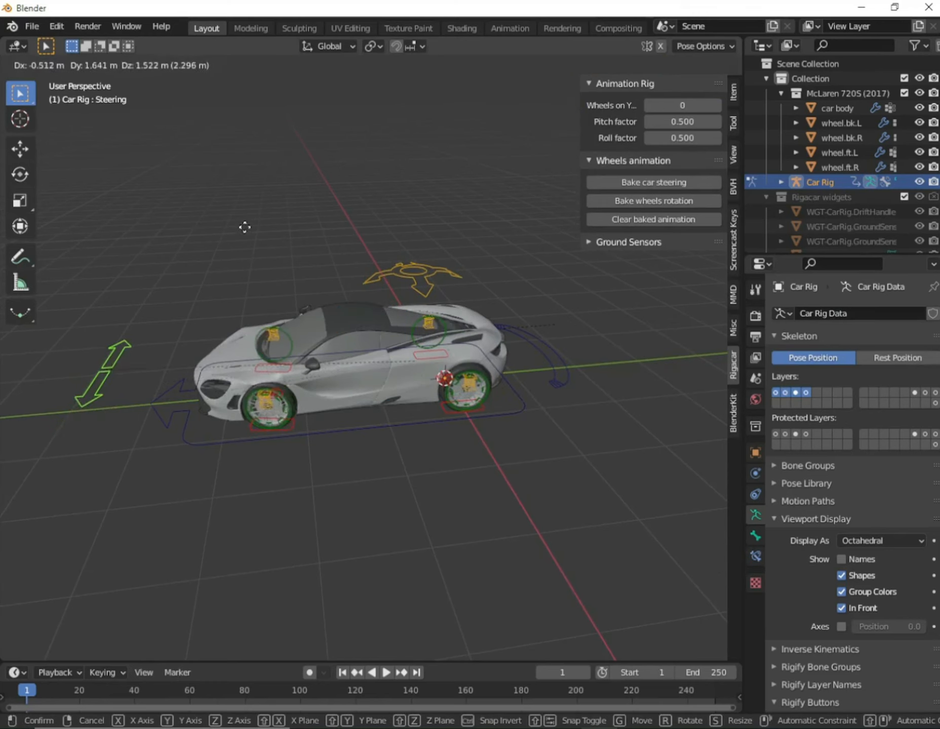
click(259, 564)
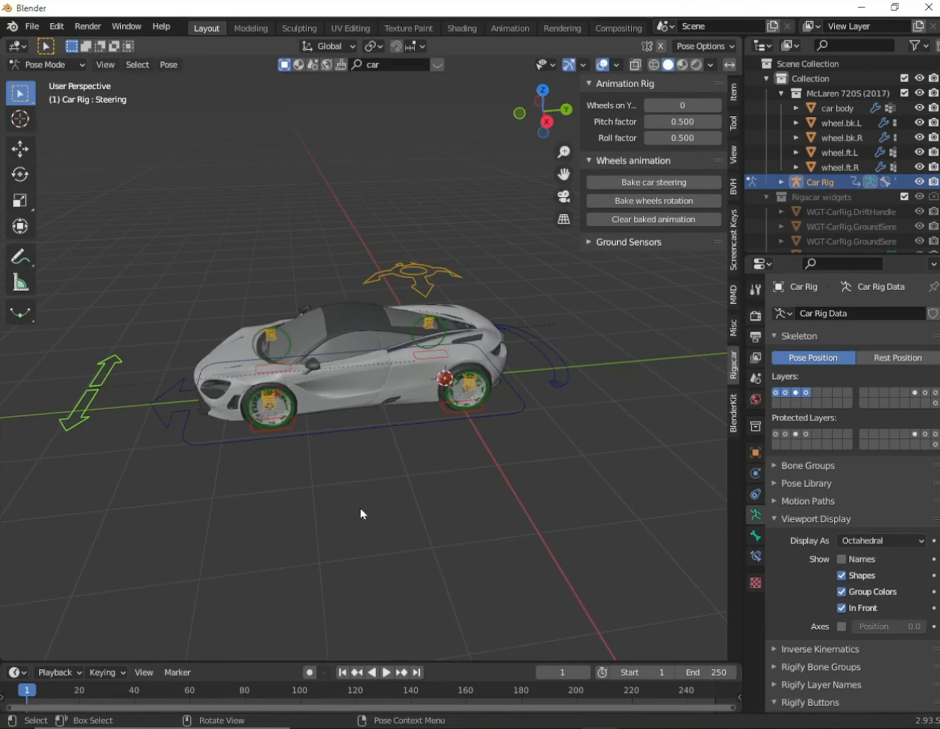
click(418, 273)
key(g)
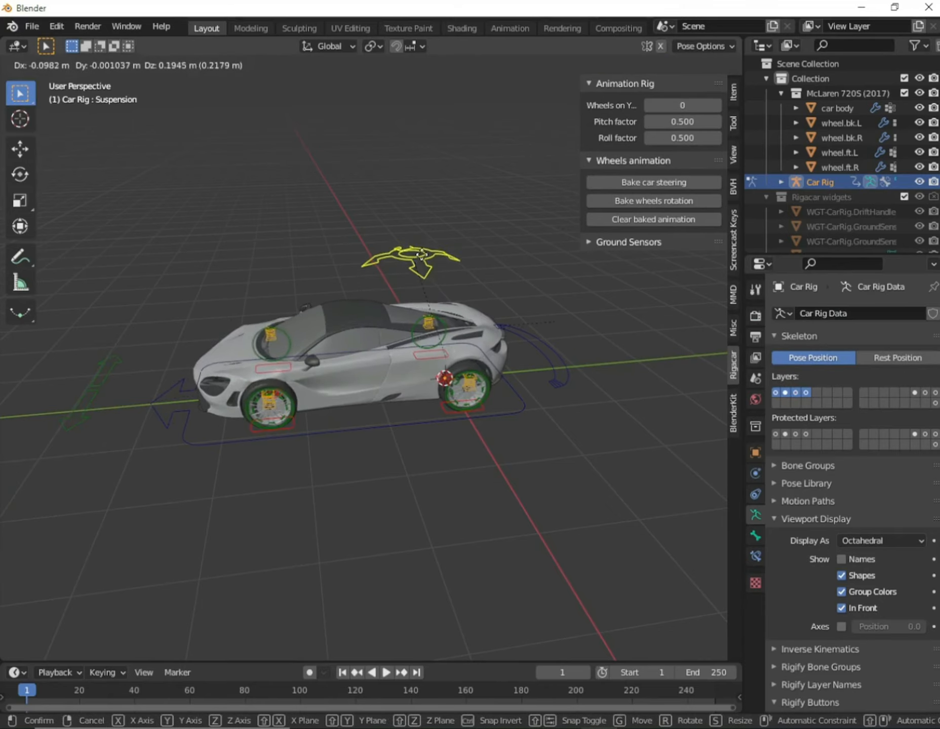
click(441, 298)
Test rotating the rig's Drift control and moving the front-left wheel damper, cancelling both transforms
click(535, 353)
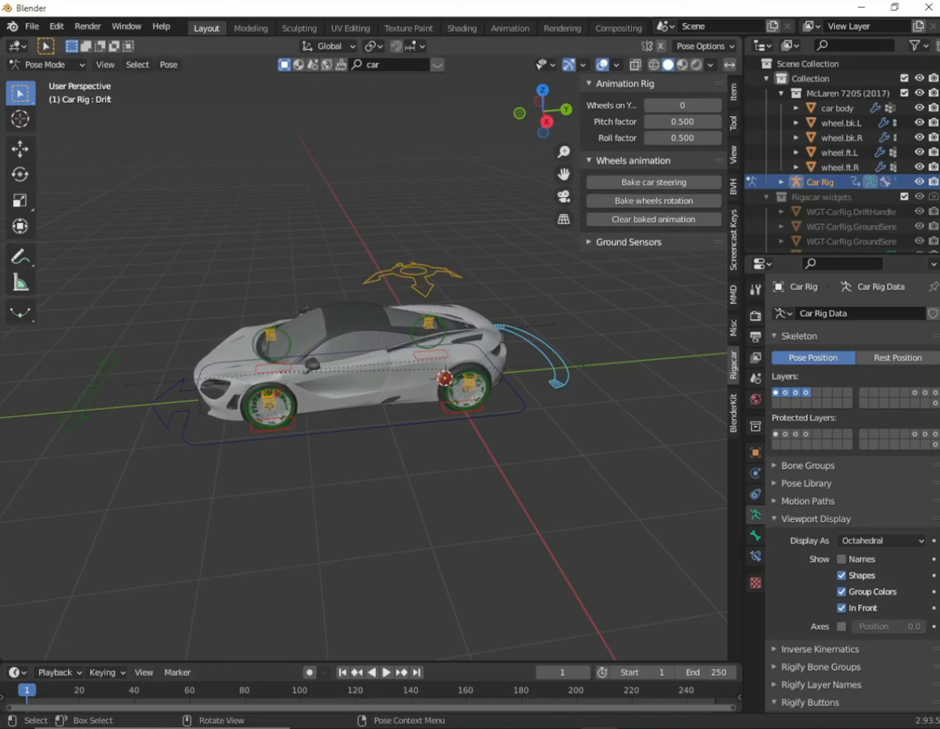
key(r)
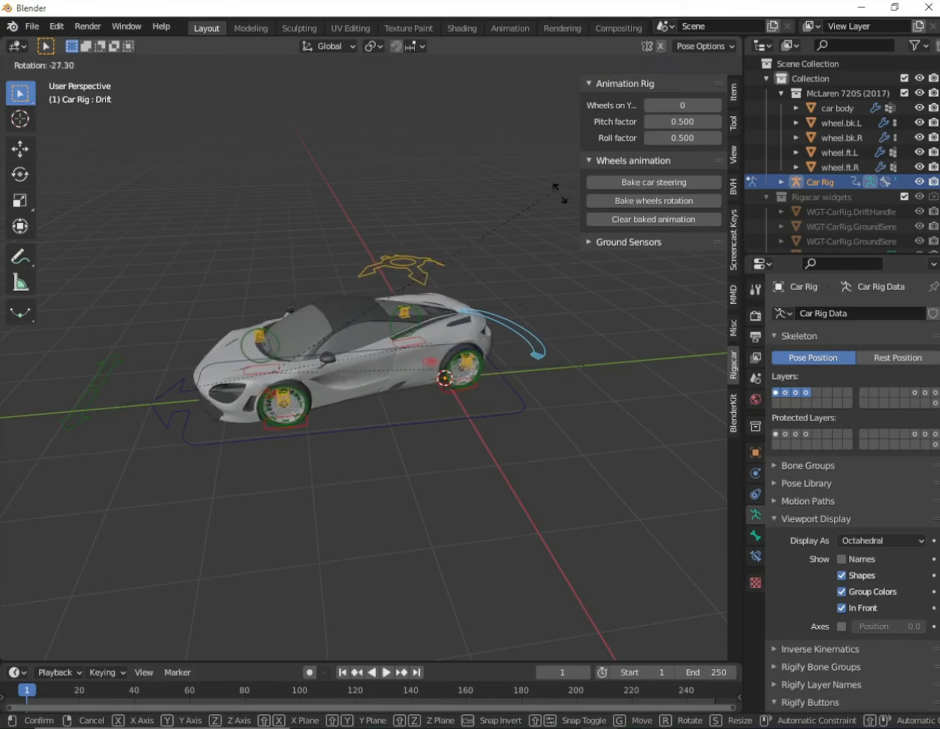
click(468, 546)
scroll(468, 547, up, 3)
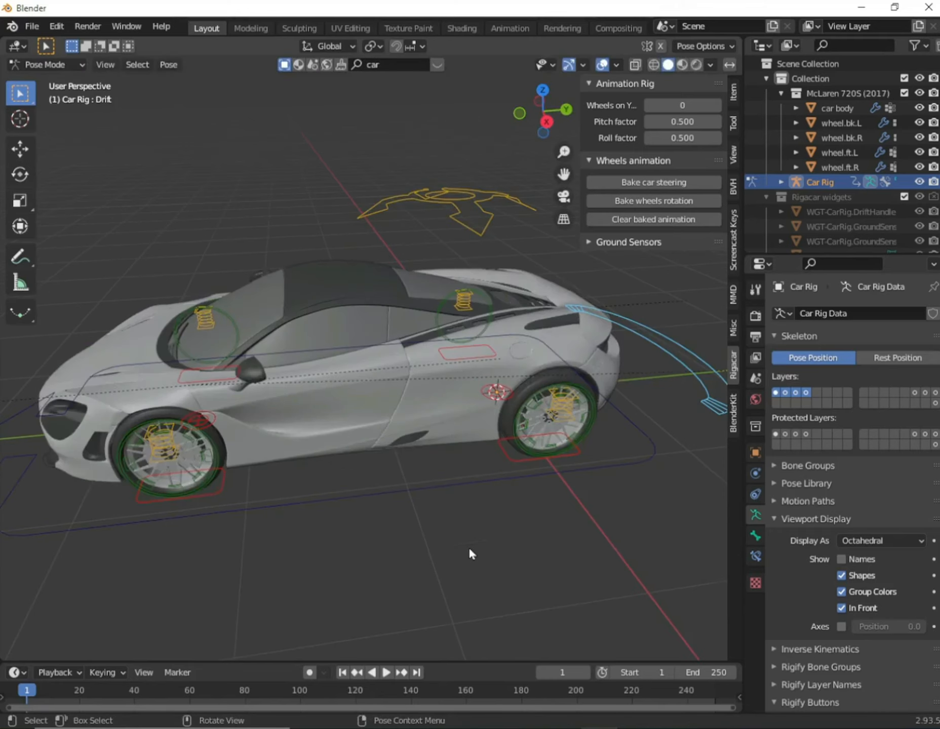
click(173, 451)
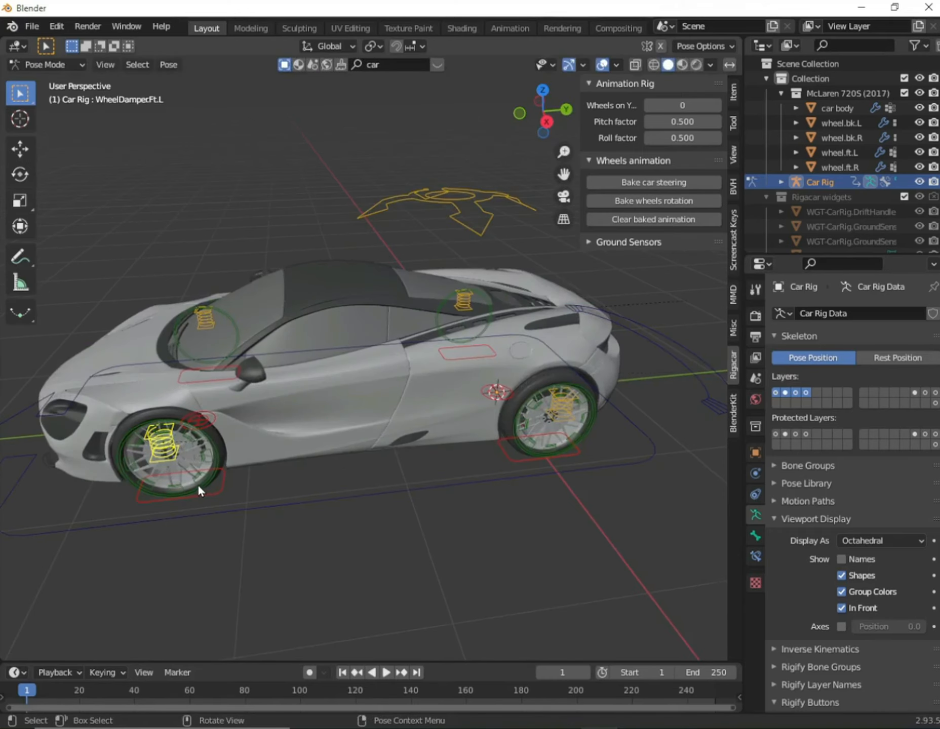
key(g)
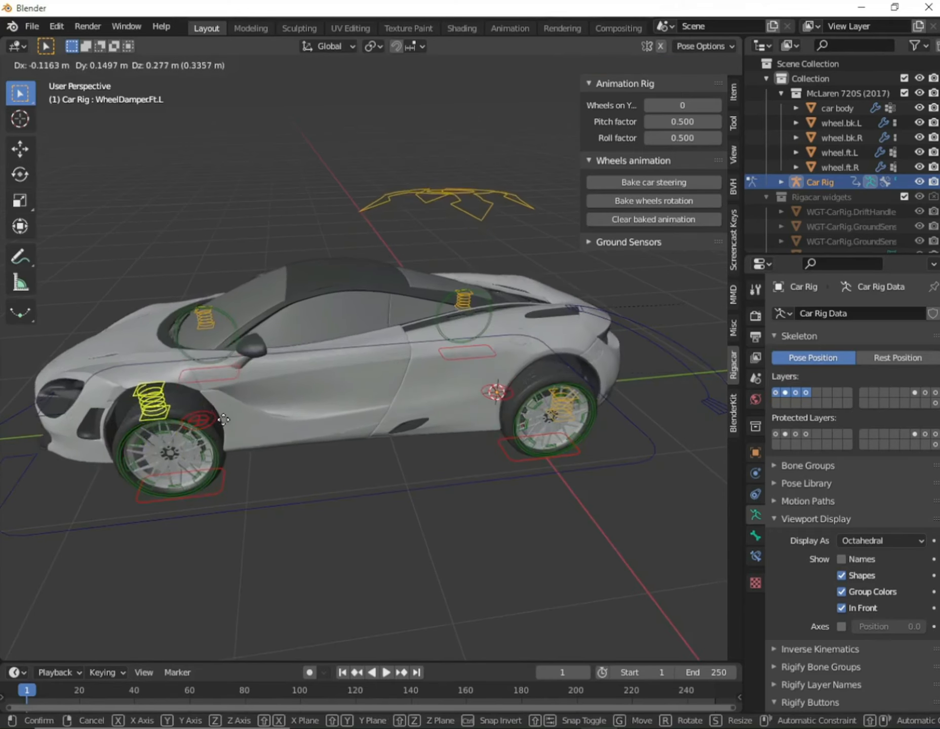
right_click(326, 429)
scroll(395, 462, down, 3)
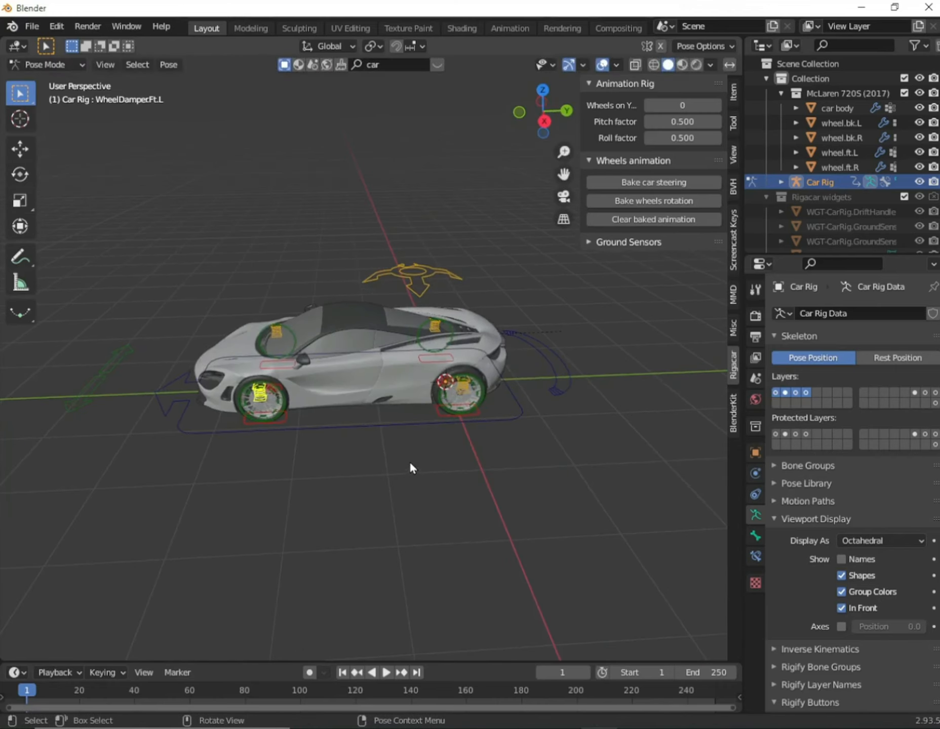
Return the Car Rig to Object Mode and hide the Collection containing the car and its rig
middle_drag(452, 483, 441, 499)
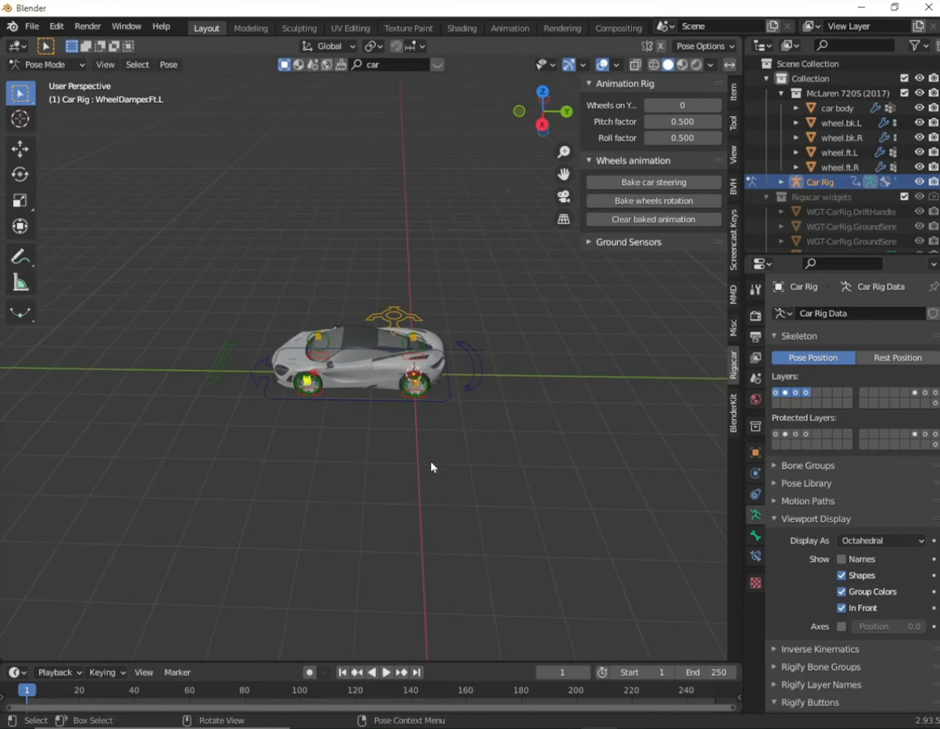
click(58, 68)
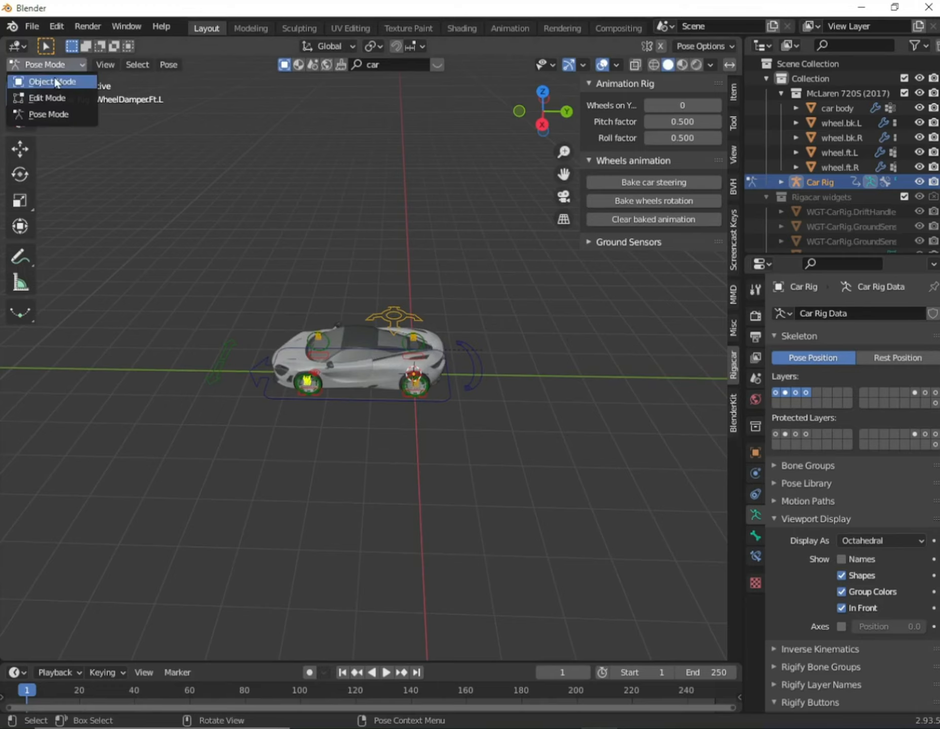
click(56, 82)
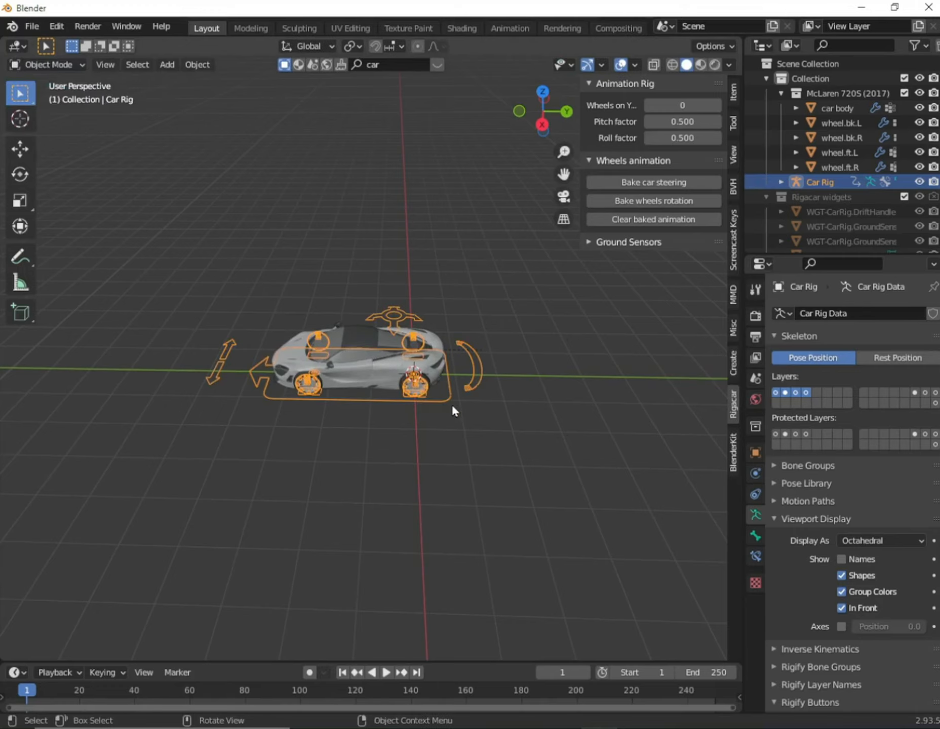
middle_drag(473, 406, 435, 471)
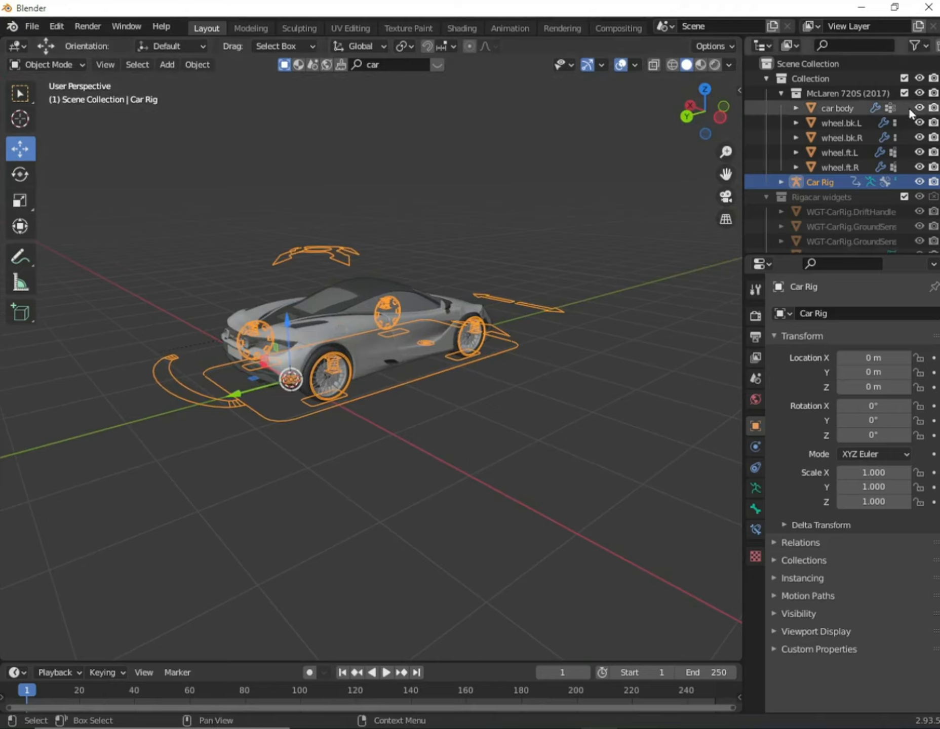
click(918, 80)
Add a NURBS Path curve at the world origin and scale it up to several times its size
scroll(362, 482, down, 2)
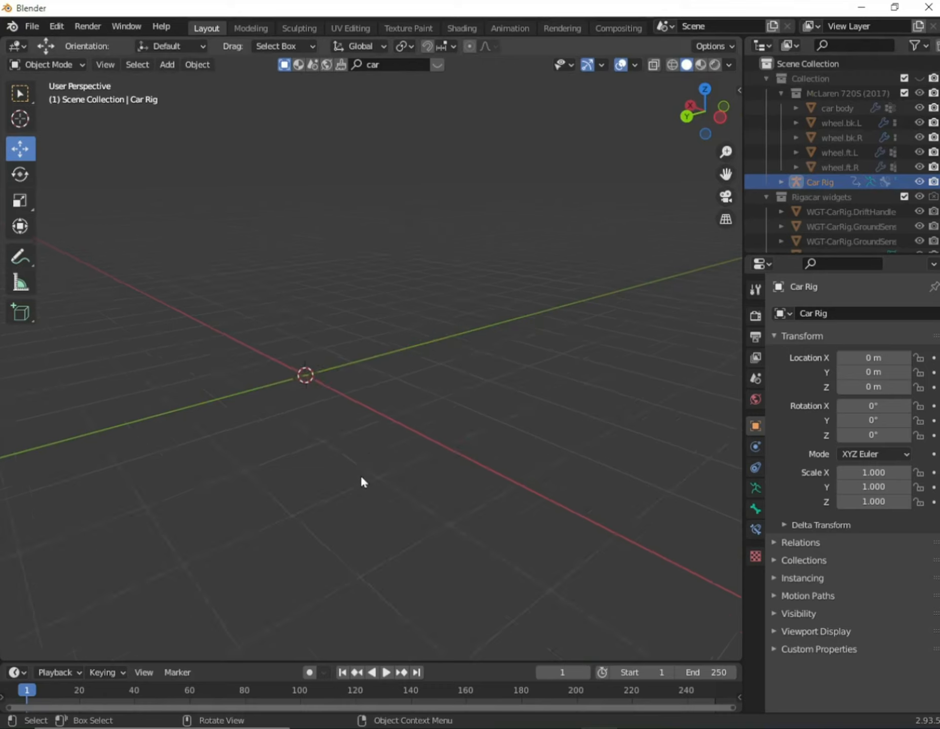
key(shift+a)
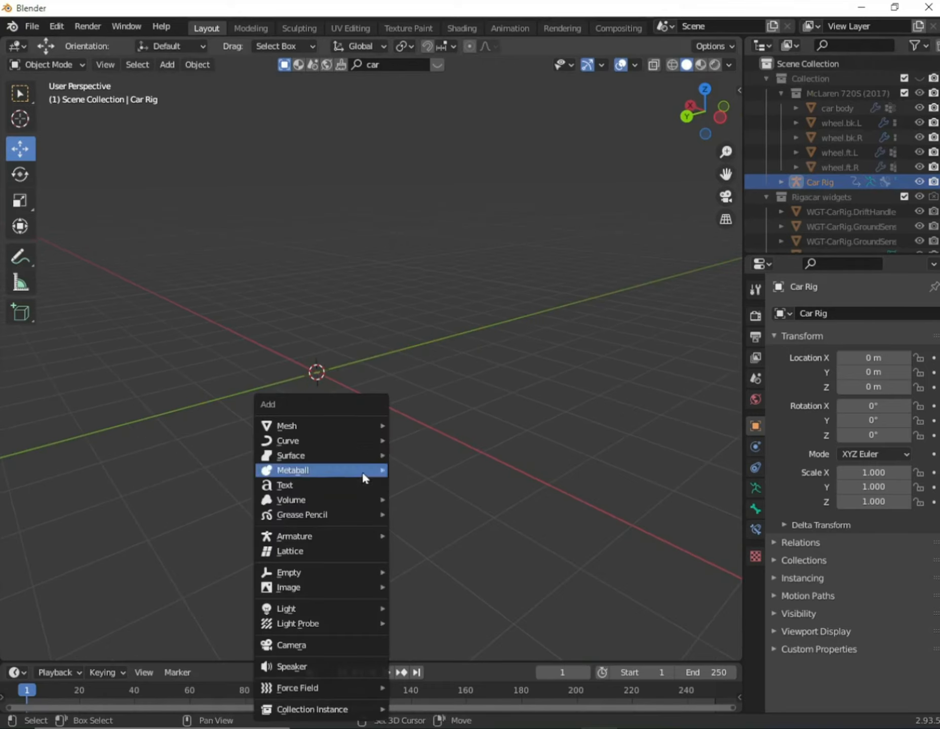
mouse_move(326, 442)
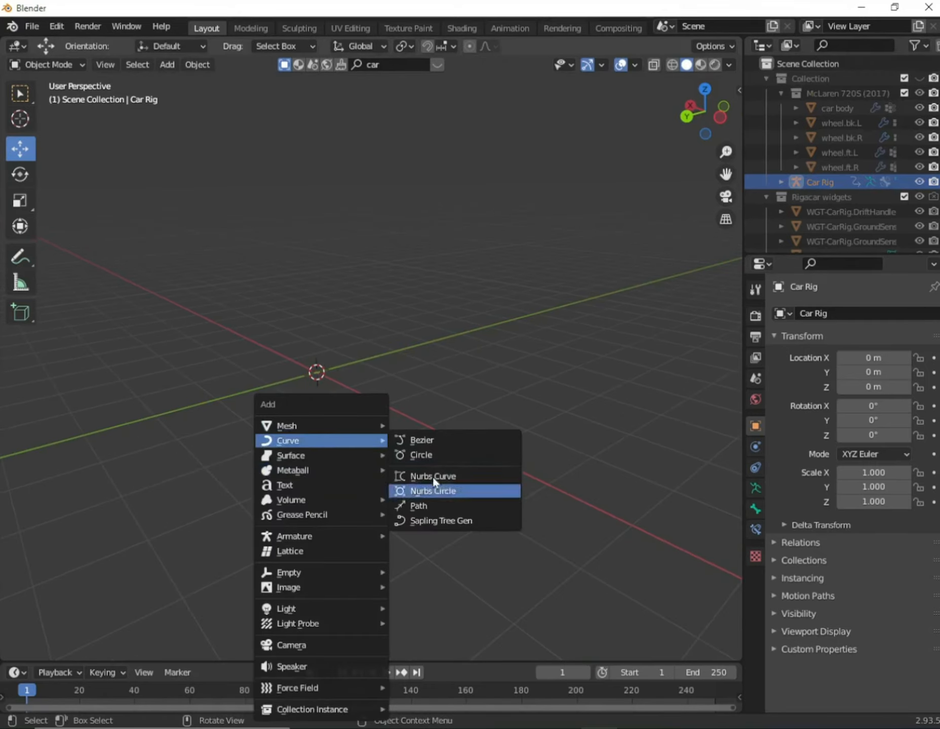
click(427, 503)
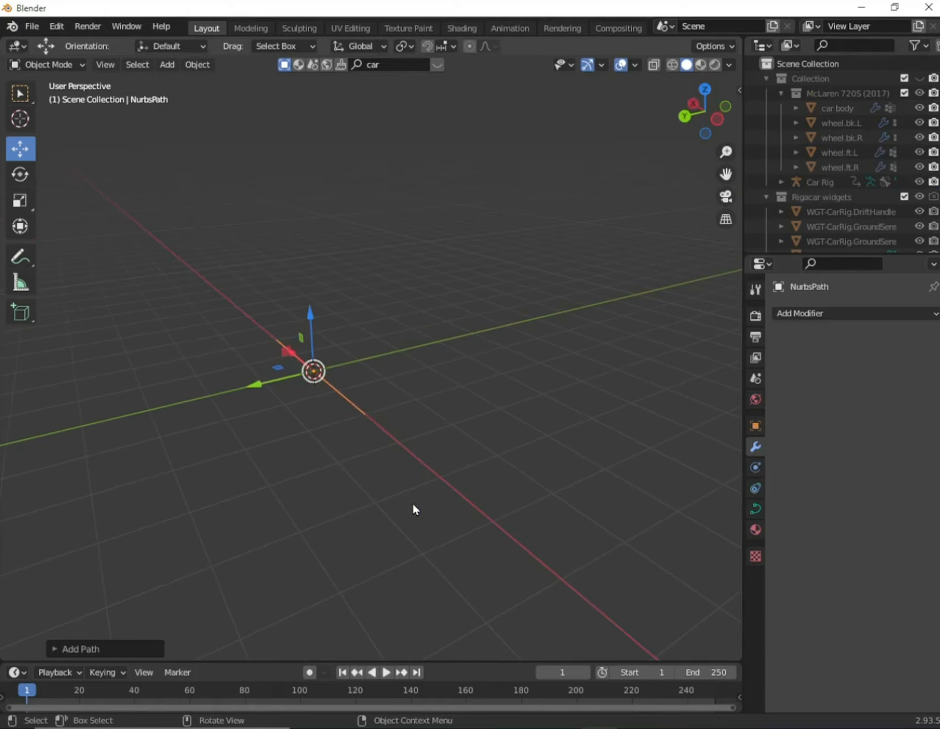
key(s)
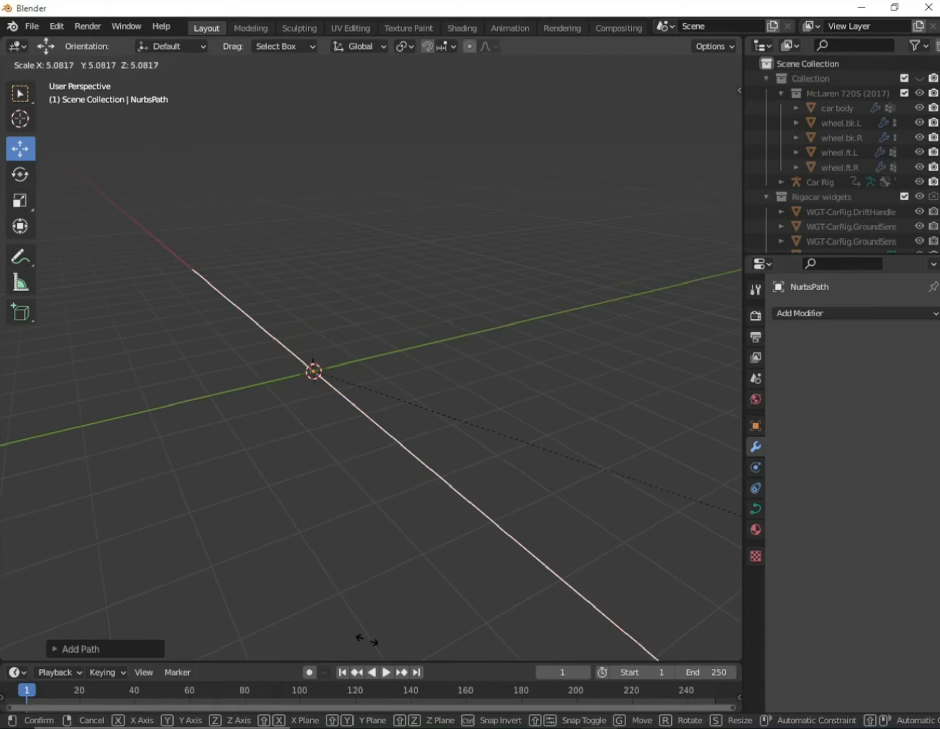
click(366, 602)
Enlarge the path further in repeated scalings and apply its object transform
middle_drag(370, 561, 379, 549)
key(s)
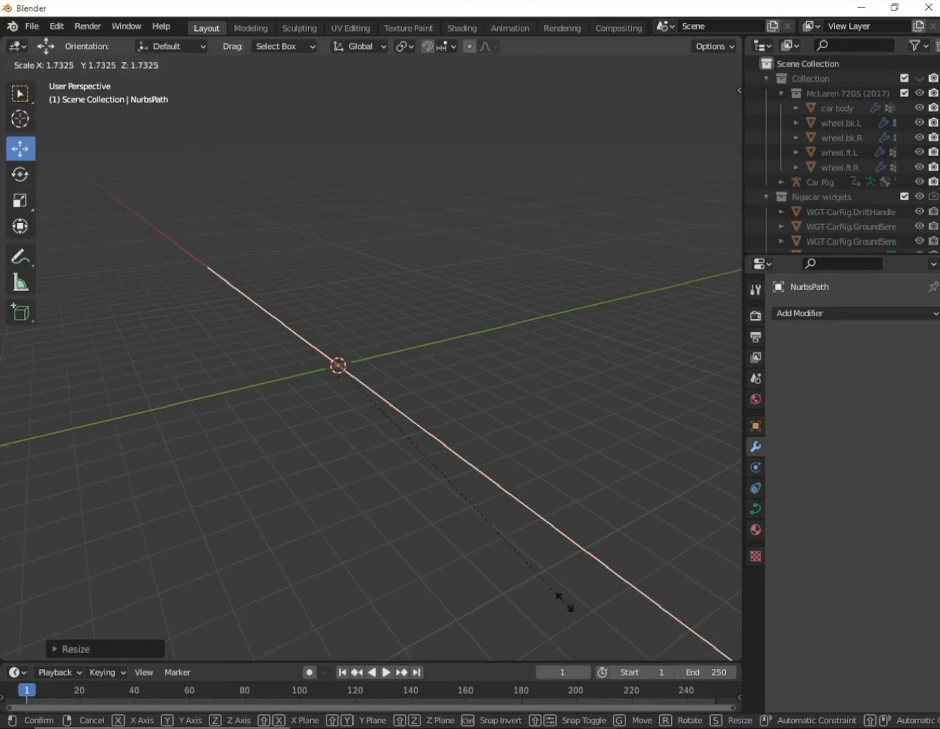
click(538, 575)
key(s)
click(619, 610)
key(s)
click(577, 577)
middle_drag(583, 578, 495, 566)
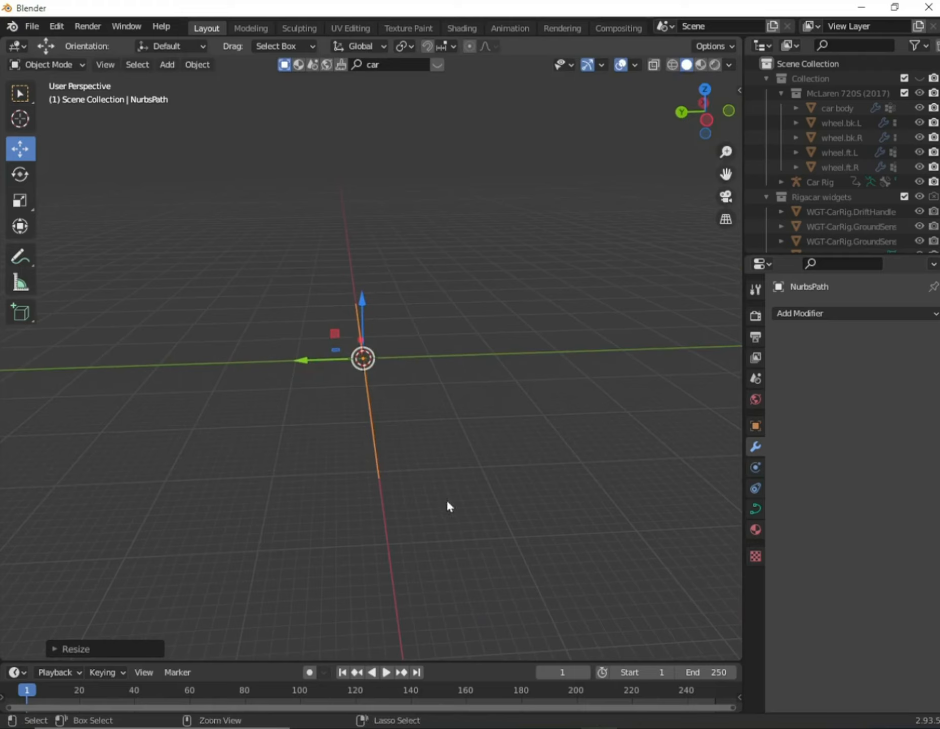
key(ctrl+a)
click(374, 423)
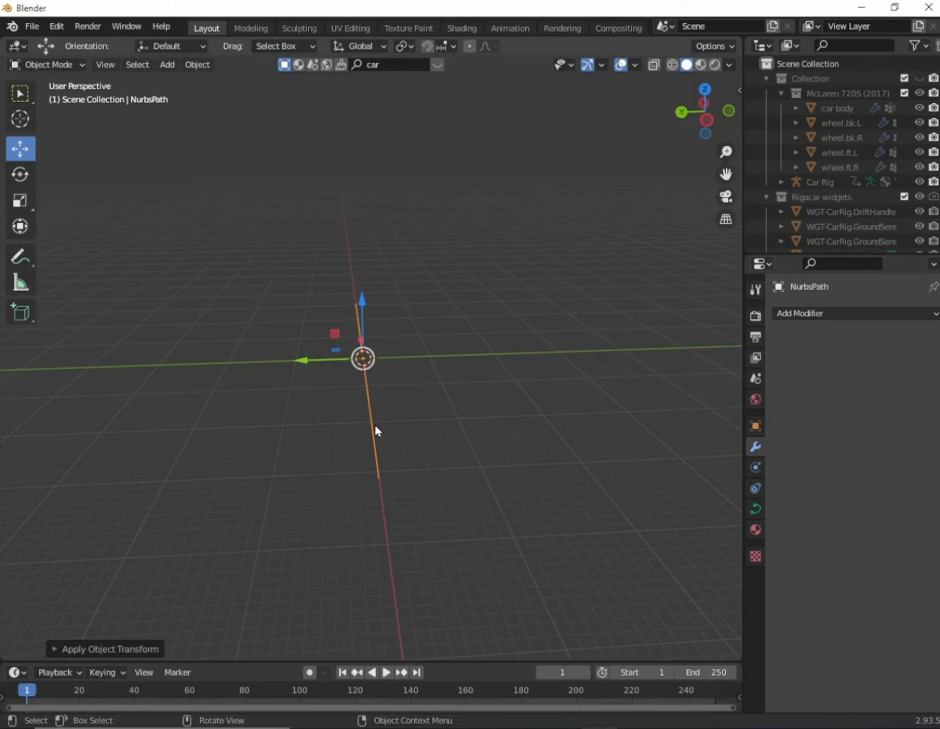
Shape the path into an S-curve by moving its second and fourth control points along Y to opposite sides
key(Tab)
click(378, 409)
drag(309, 409, 192, 416)
click(338, 335)
drag(304, 330, 458, 356)
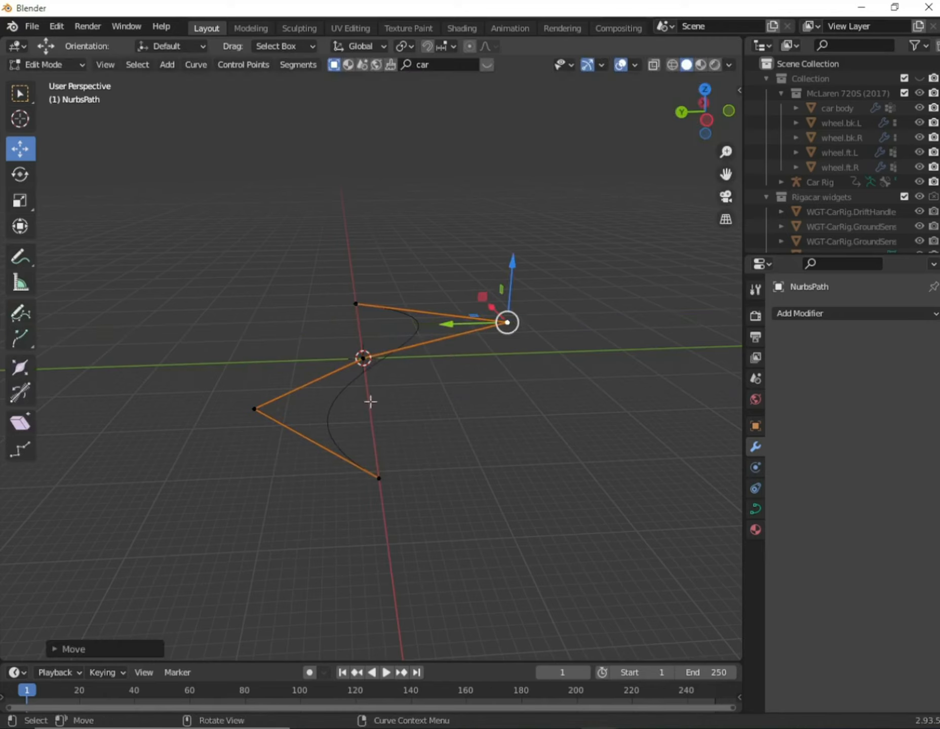
click(264, 418)
drag(263, 418, 179, 429)
key(Tab)
middle_drag(419, 532, 458, 543)
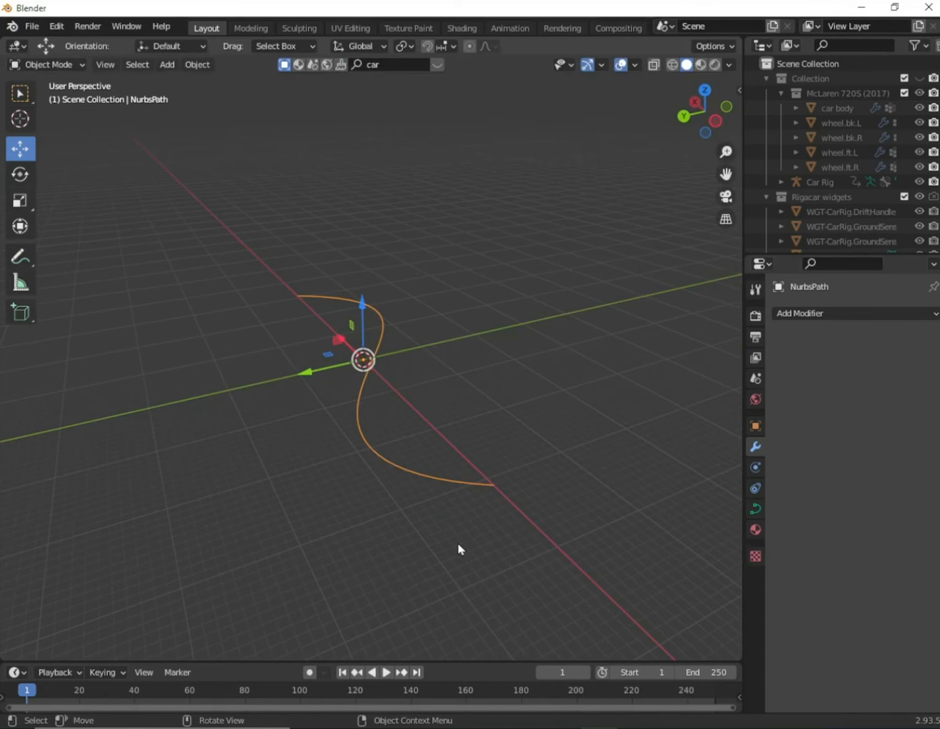
Add a plane mesh at the world origin as the road segment
key(shift+a)
mouse_move(421, 428)
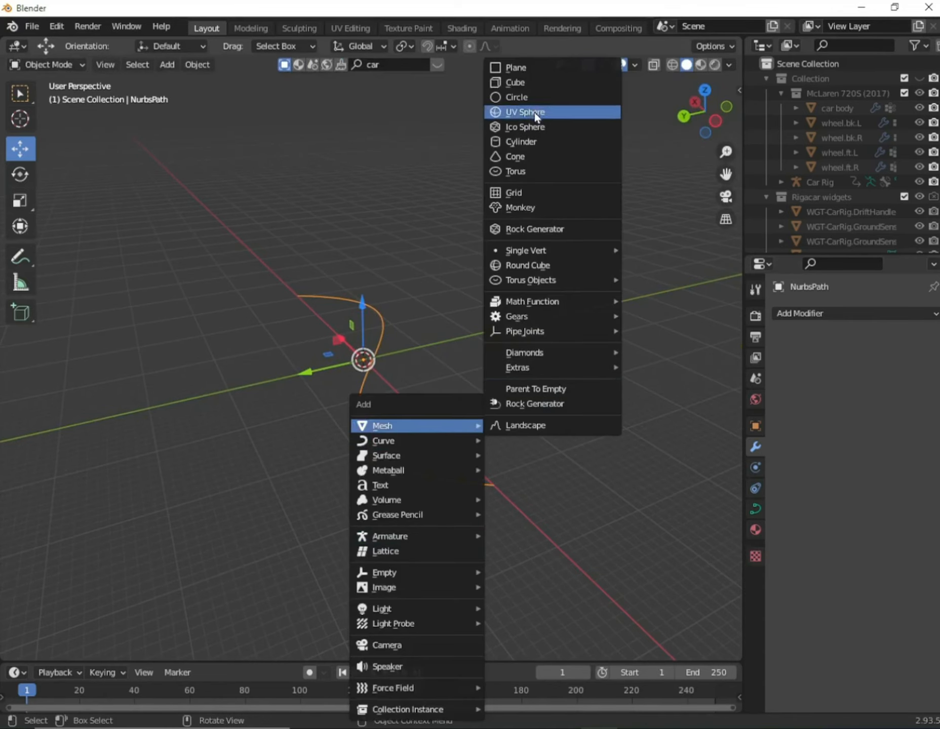
click(531, 68)
middle_drag(483, 497, 435, 507)
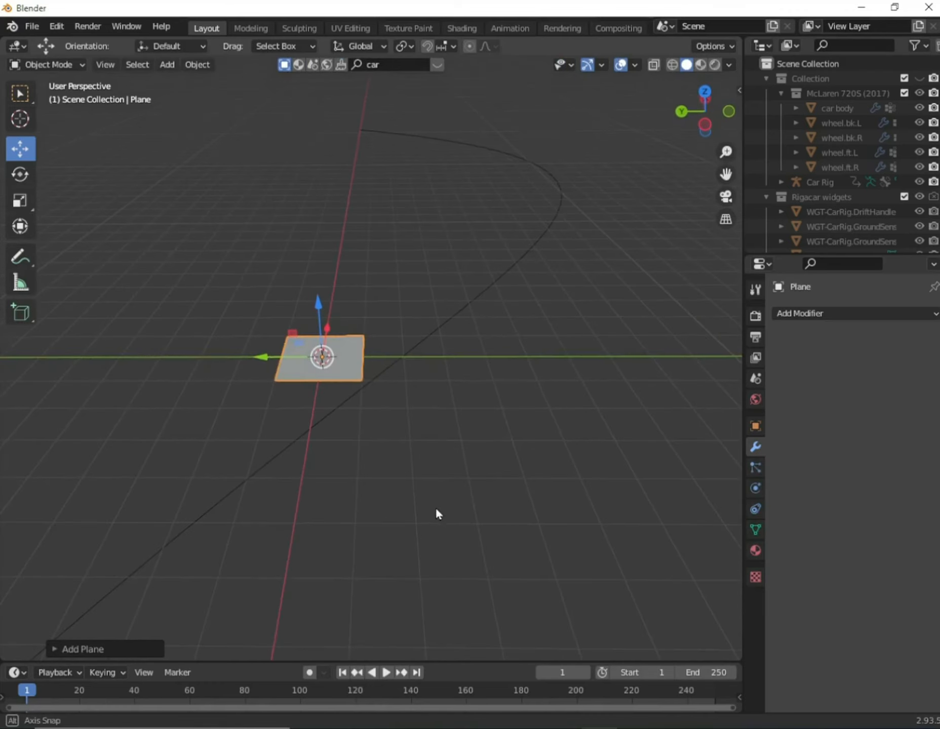
Give the plane an Array modifier with a fixed count of 22
click(843, 314)
click(843, 317)
click(843, 316)
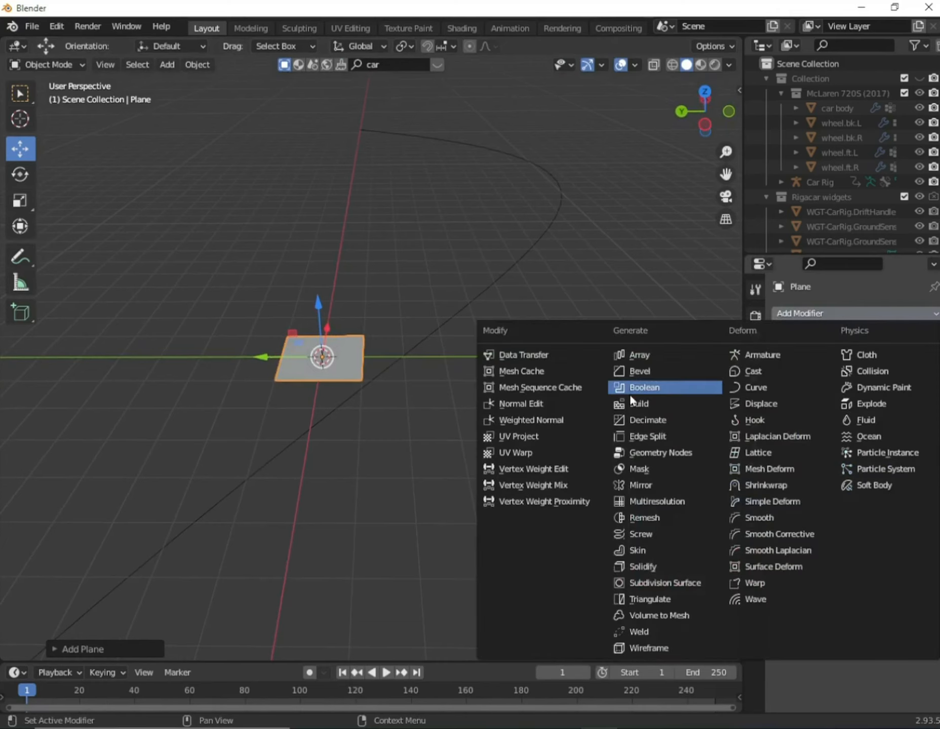
click(643, 354)
drag(879, 379, 928, 379)
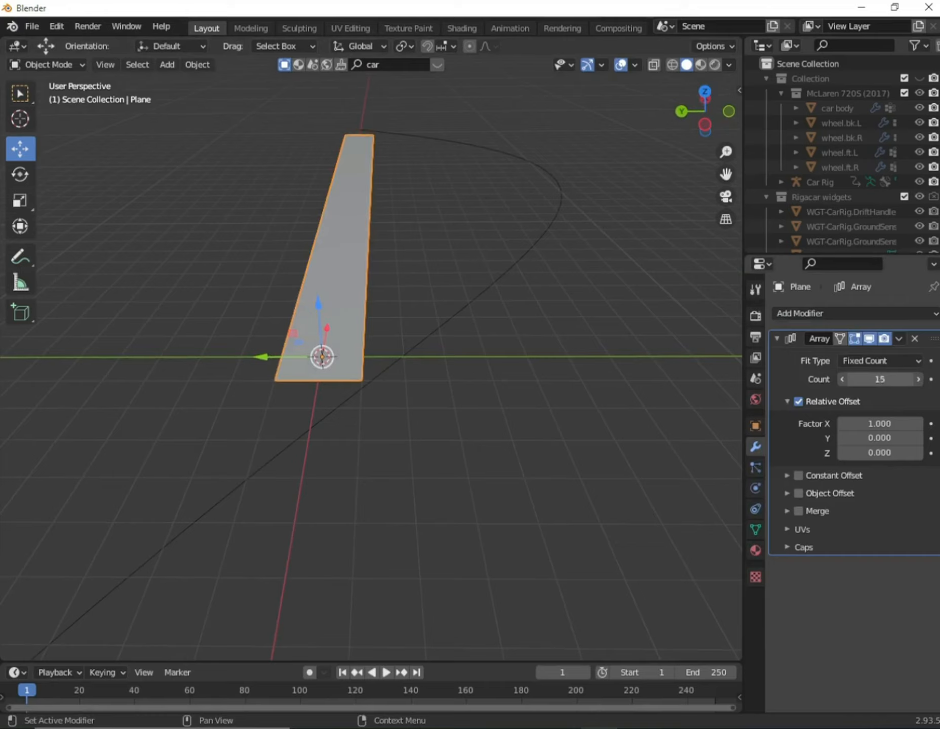
middle_drag(662, 462, 456, 538)
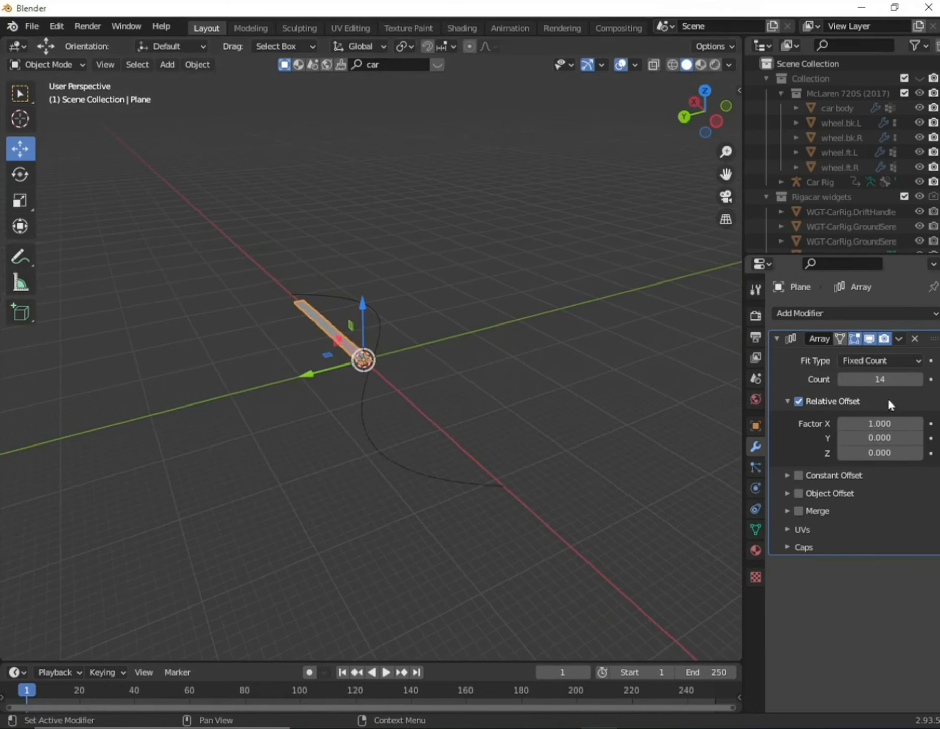
click(917, 379)
Add a Curve modifier to the plane with NurbsPath as its curve object
click(897, 314)
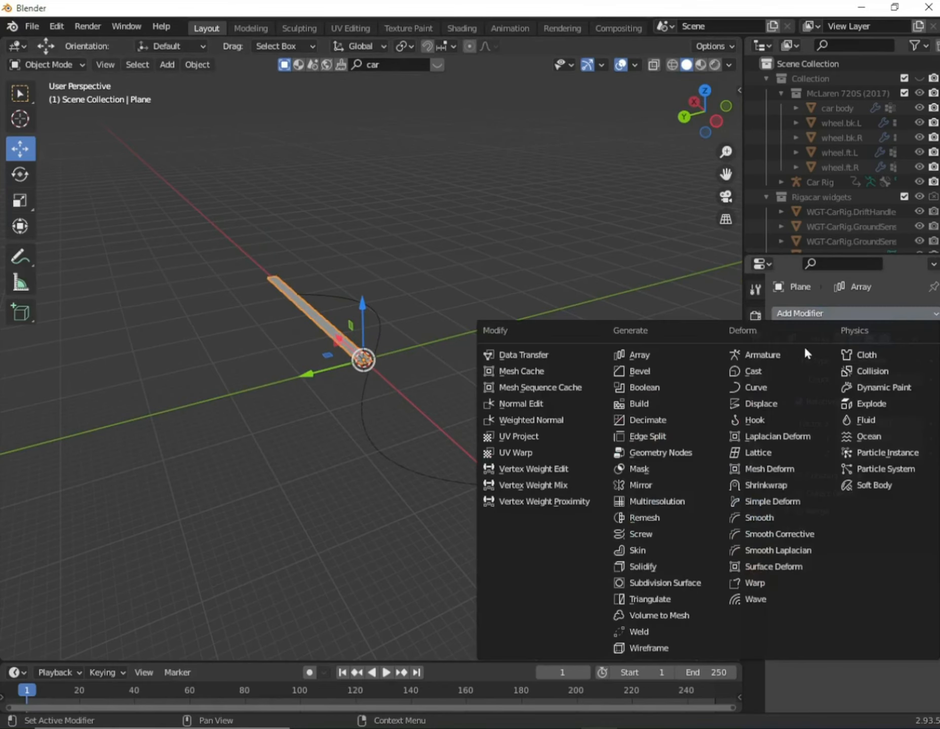
click(755, 389)
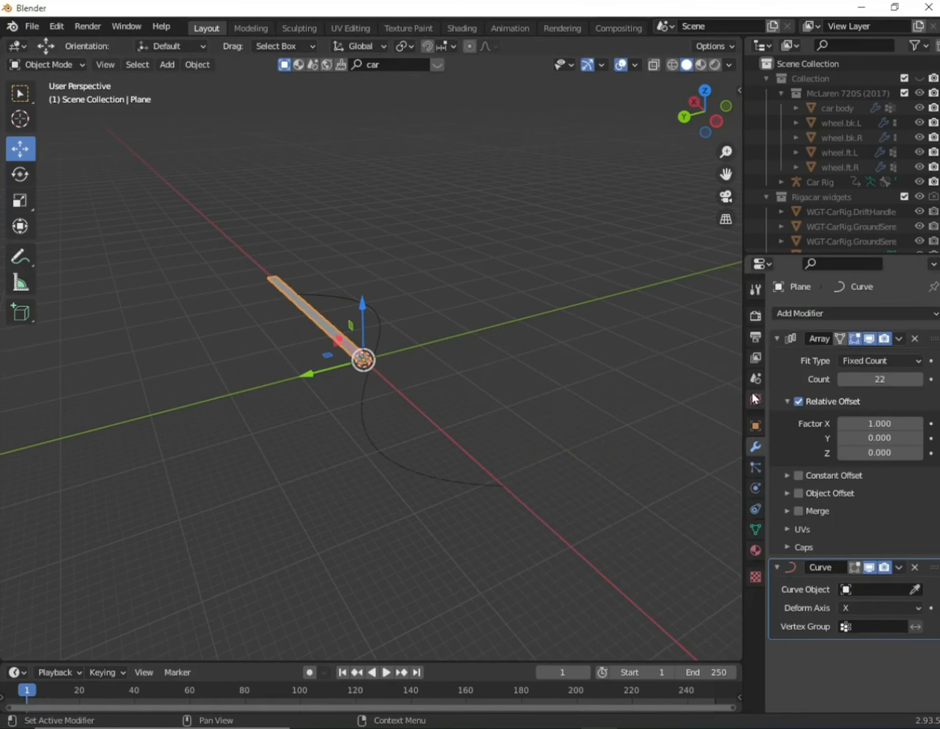
click(915, 590)
click(501, 487)
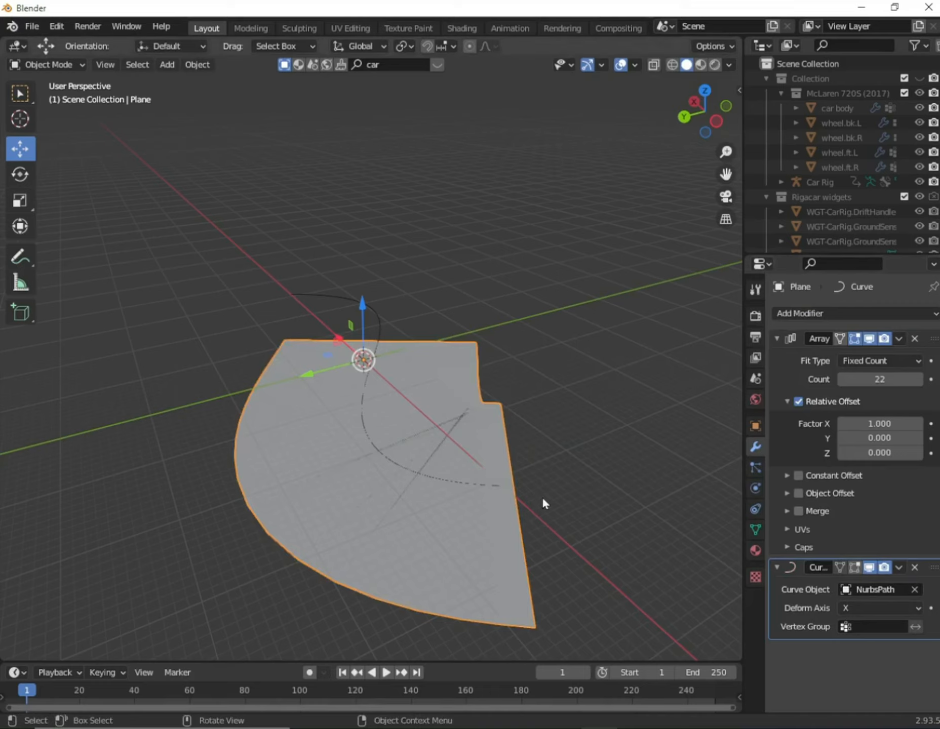
Scale the road plane down and raise its Array count to 76 to cover the path
key(s)
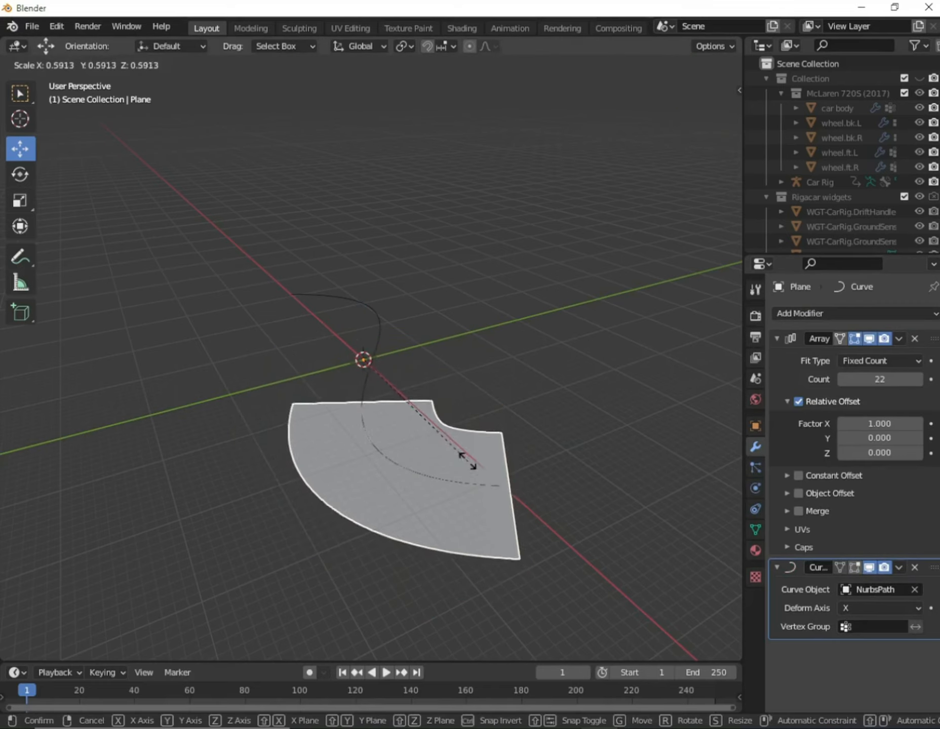
click(459, 431)
drag(868, 381, 917, 381)
drag(879, 379, 904, 379)
Scale the road plane down slightly so the road becomes a little narrower
mouse_move(559, 468)
middle_down()
mouse_move(553, 446)
mouse_move(537, 438)
mouse_move(643, 455)
mouse_move(607, 489)
mouse_move(566, 493)
mouse_move(546, 462)
middle_up()
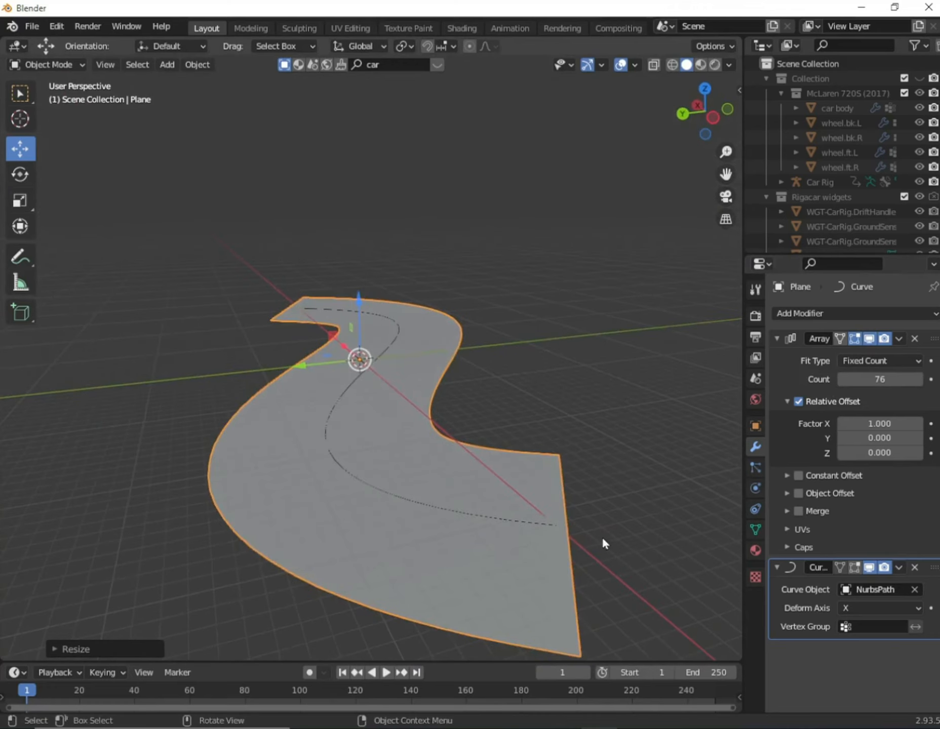
key(s)
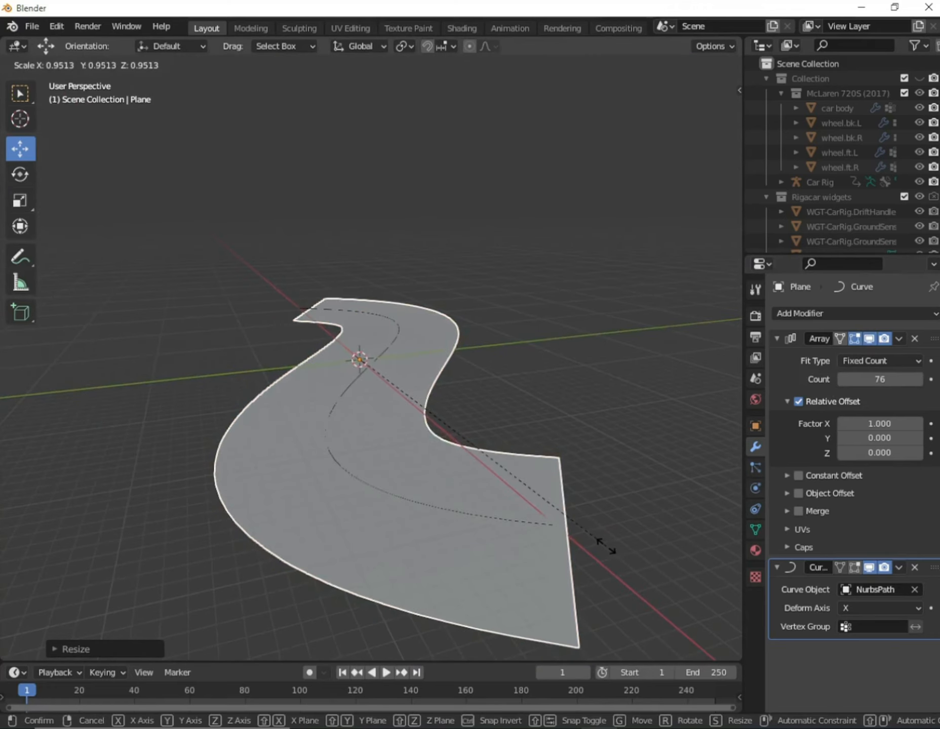
click(605, 546)
Subdivide the road plane's mesh three times in Edit Mode, and return to Object Mode
key(Tab)
scroll(500, 497, up, 6)
middle_drag(376, 448, 452, 483)
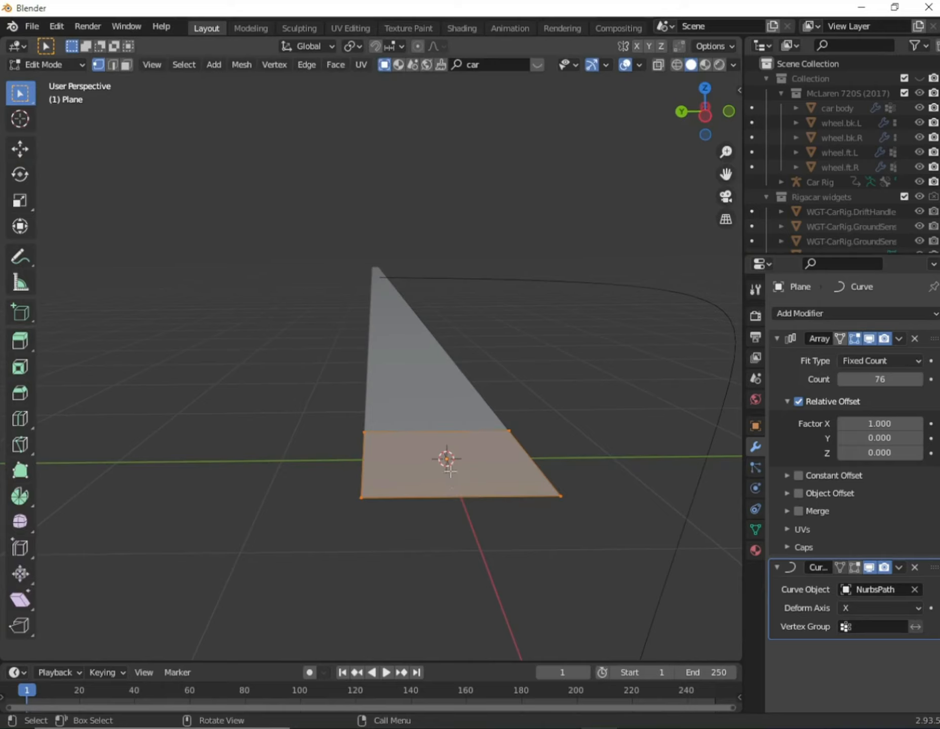
right_click(450, 471)
click(419, 397)
right_click(433, 439)
click(409, 396)
right_click(431, 435)
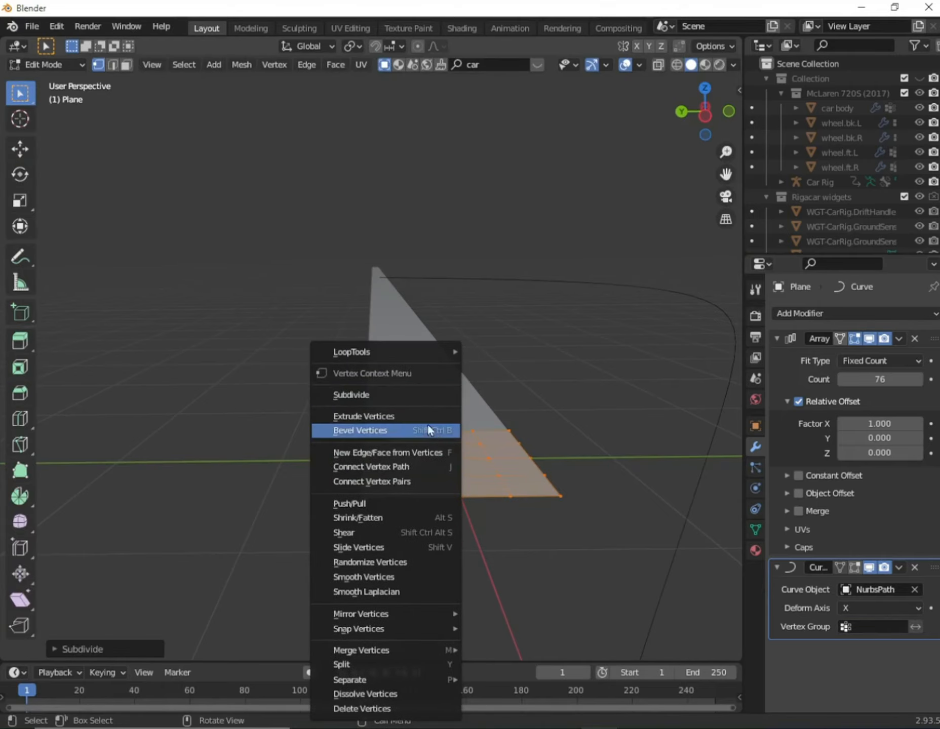
click(410, 396)
key(Tab)
scroll(507, 516, down, 6)
middle_drag(509, 523, 531, 554)
scroll(540, 536, up, 4)
scroll(544, 512, down, 2)
scroll(532, 554, up, 2)
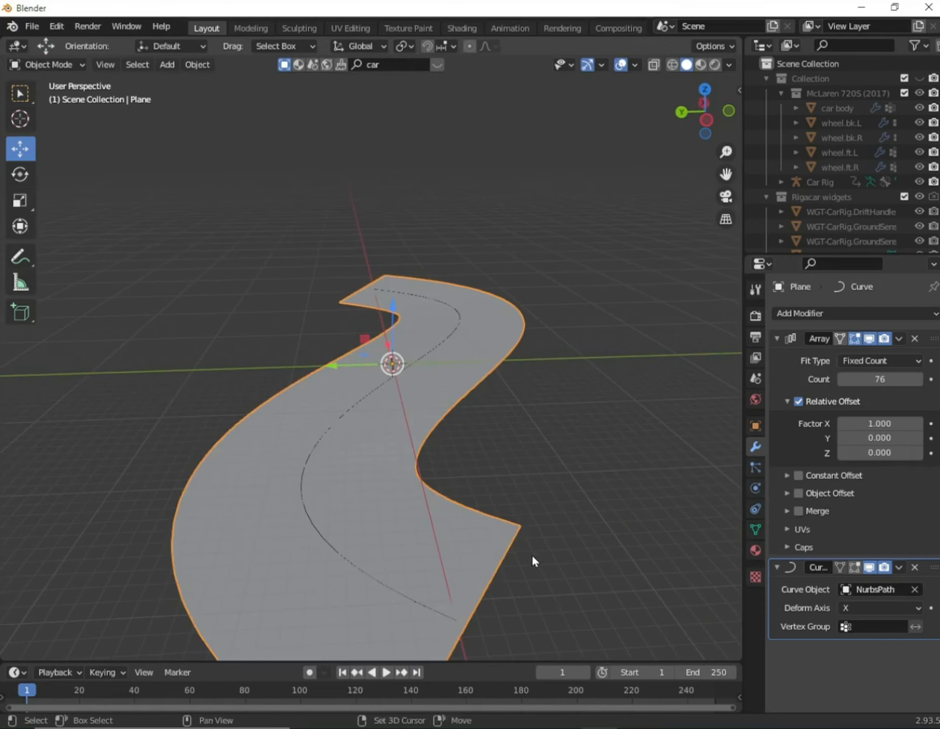
Unhide the collection containing the McLaren 720S, and select the NurbsPath followed by the Car Rig as the active object
click(919, 78)
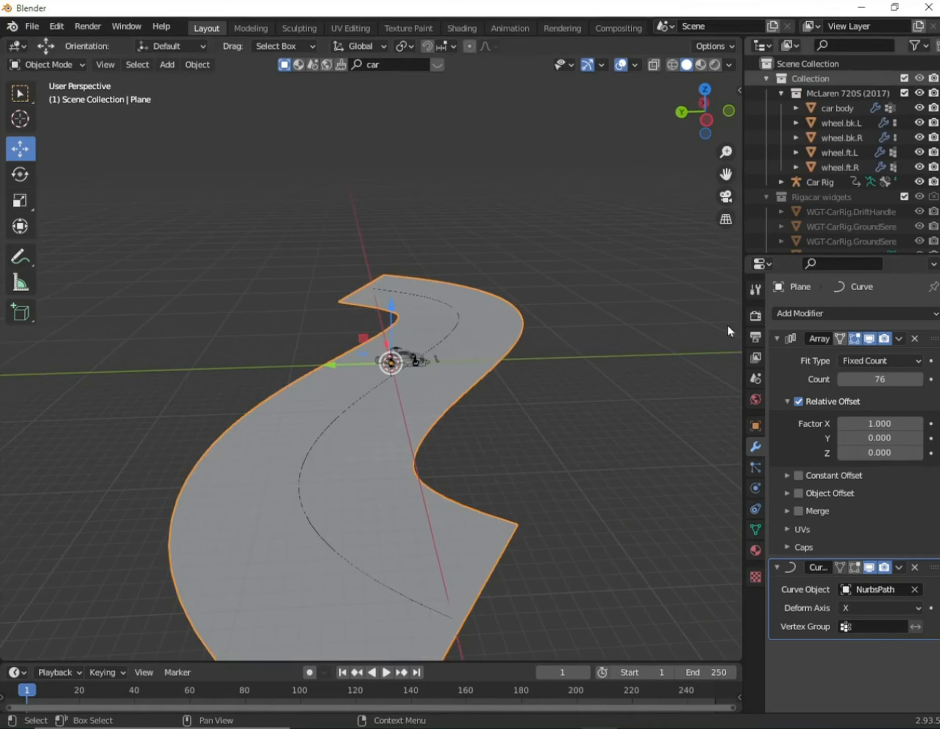
scroll(603, 392, up, 4)
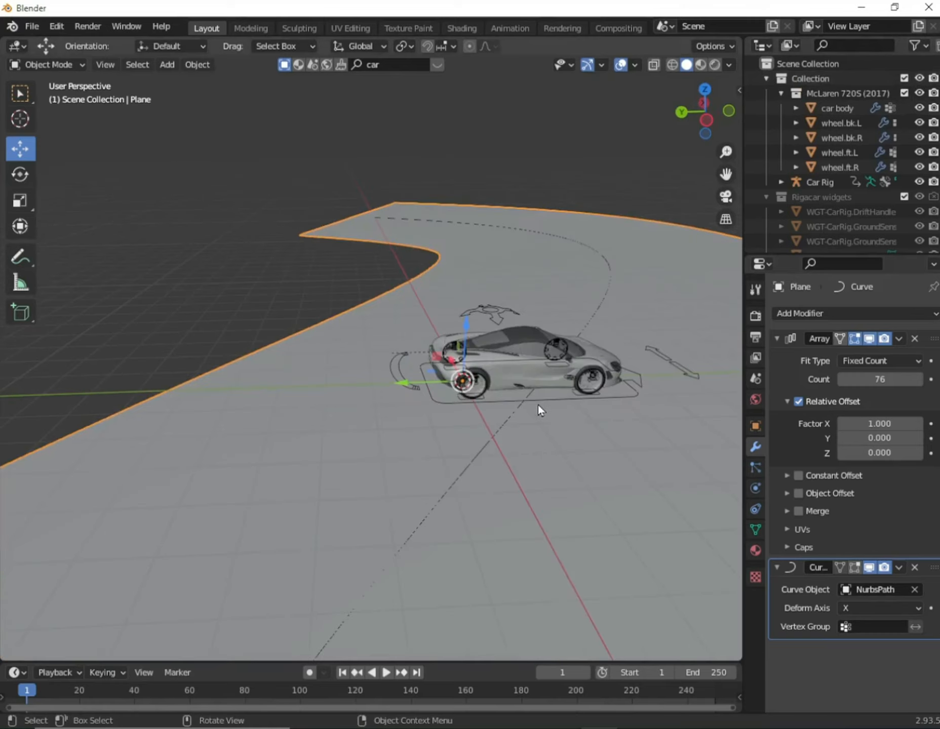
click(537, 400)
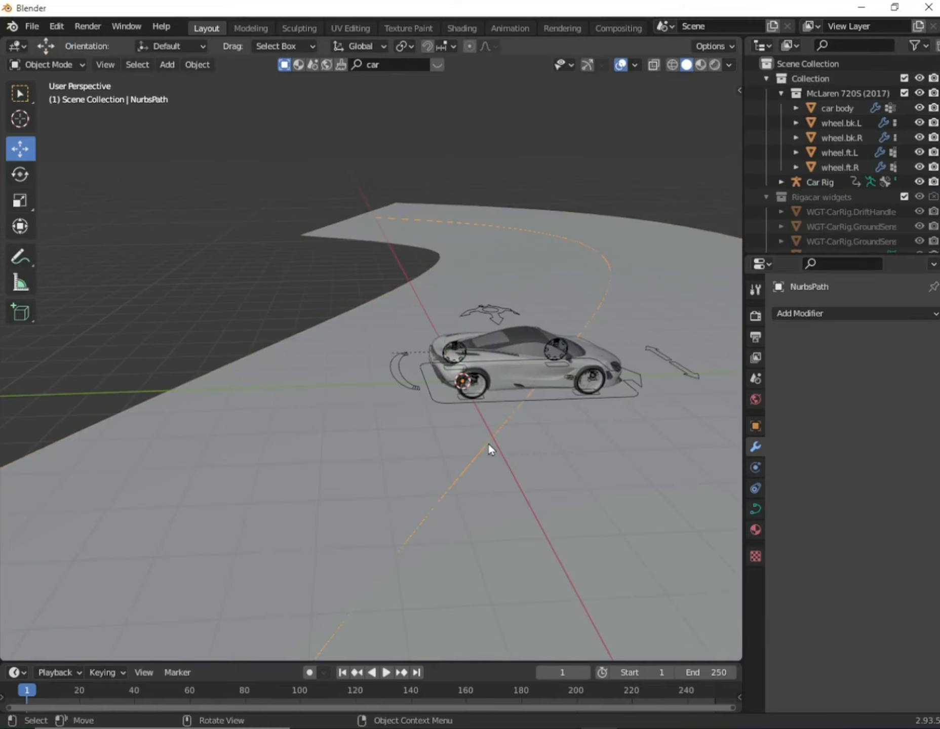
click(513, 400)
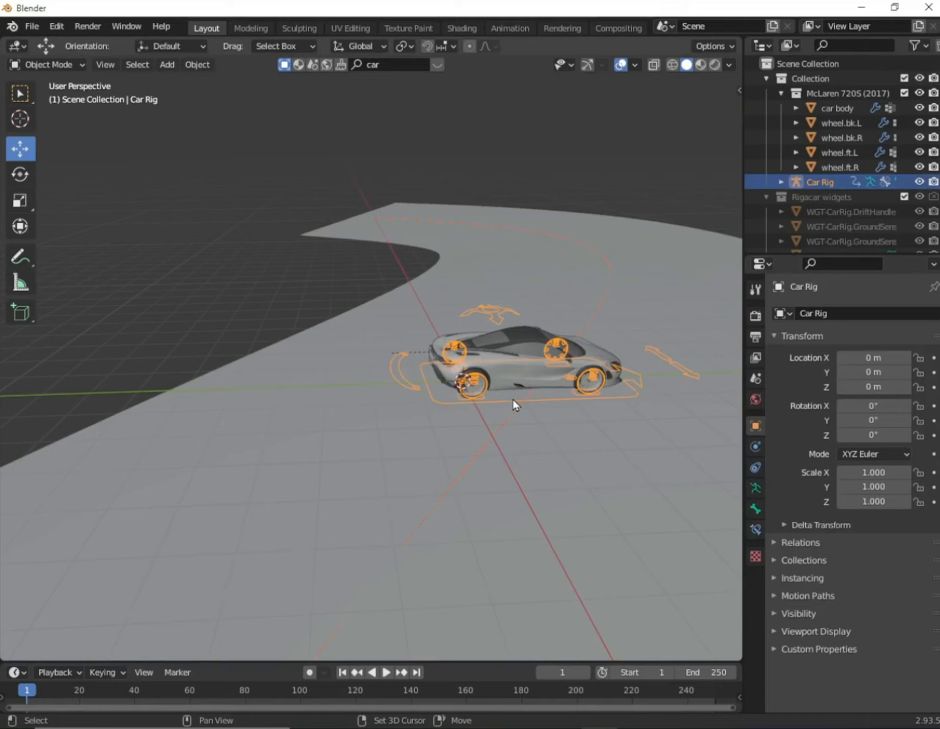
Add a Follow Path constraint targeting the NurbsPath to the Car Rig's Root bone in Pose Mode
key(ctrl)
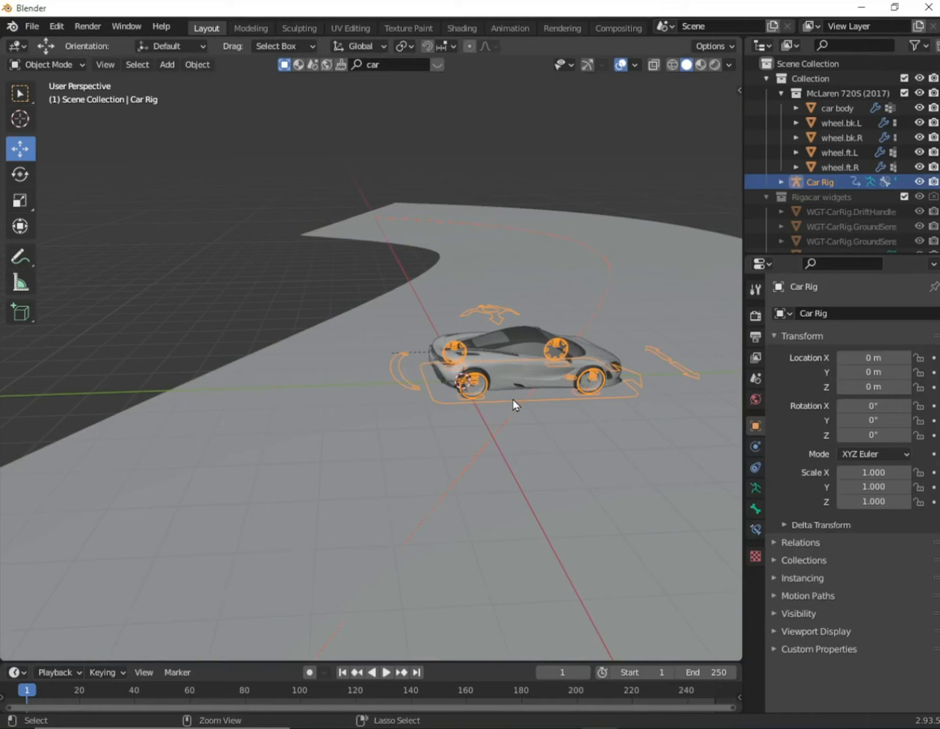
key(ctrl+Tab)
click(509, 401)
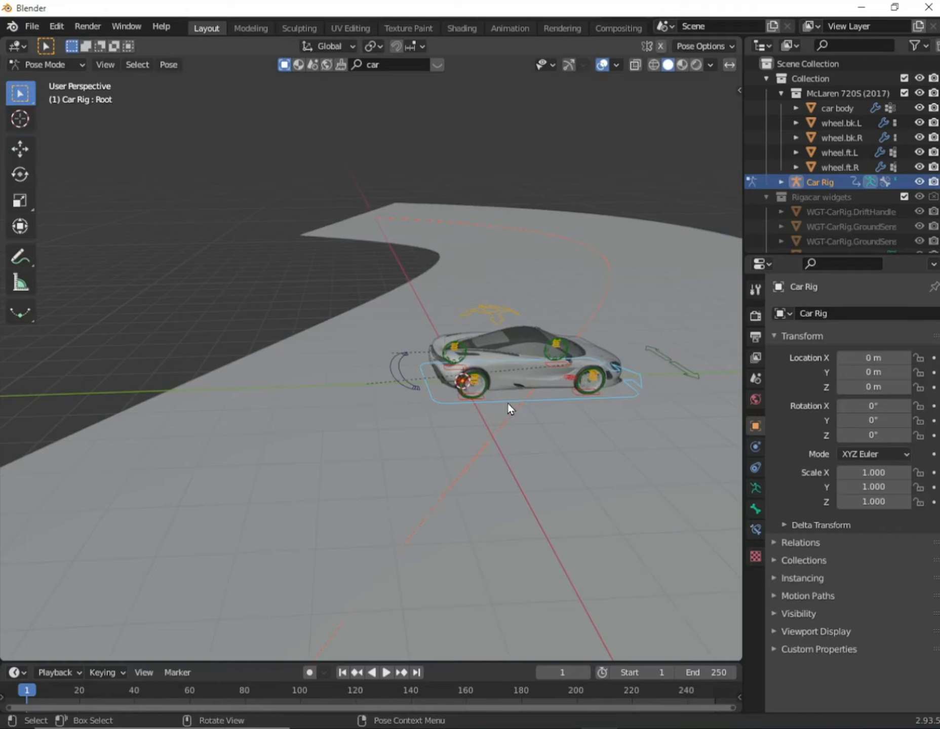
key(ctrl)
key(ctrl)
key(ctrl+shift+c)
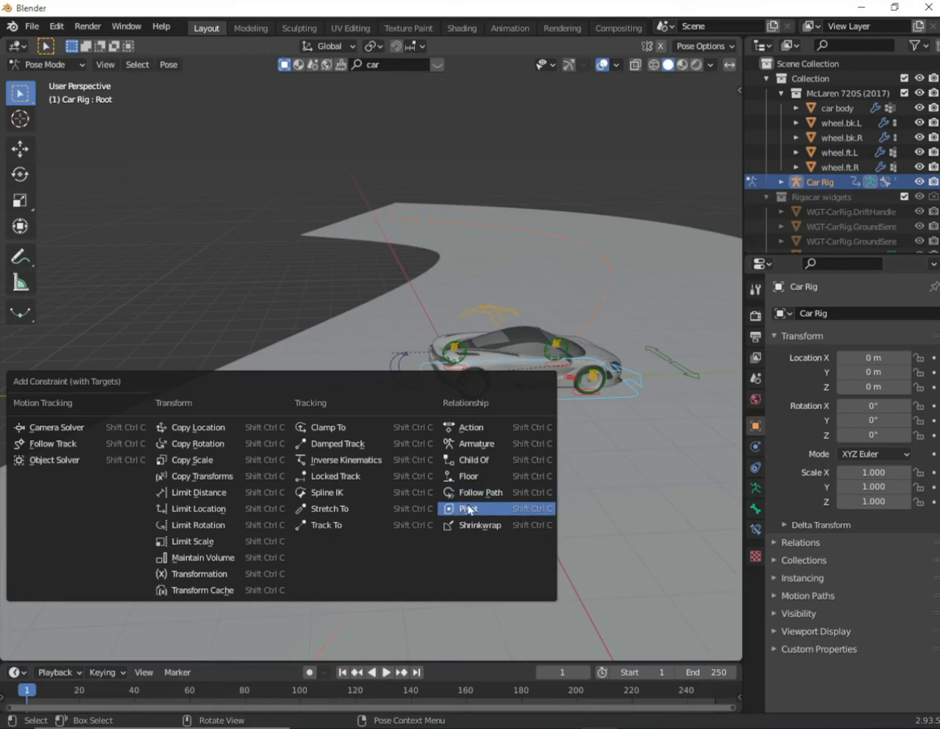
click(492, 497)
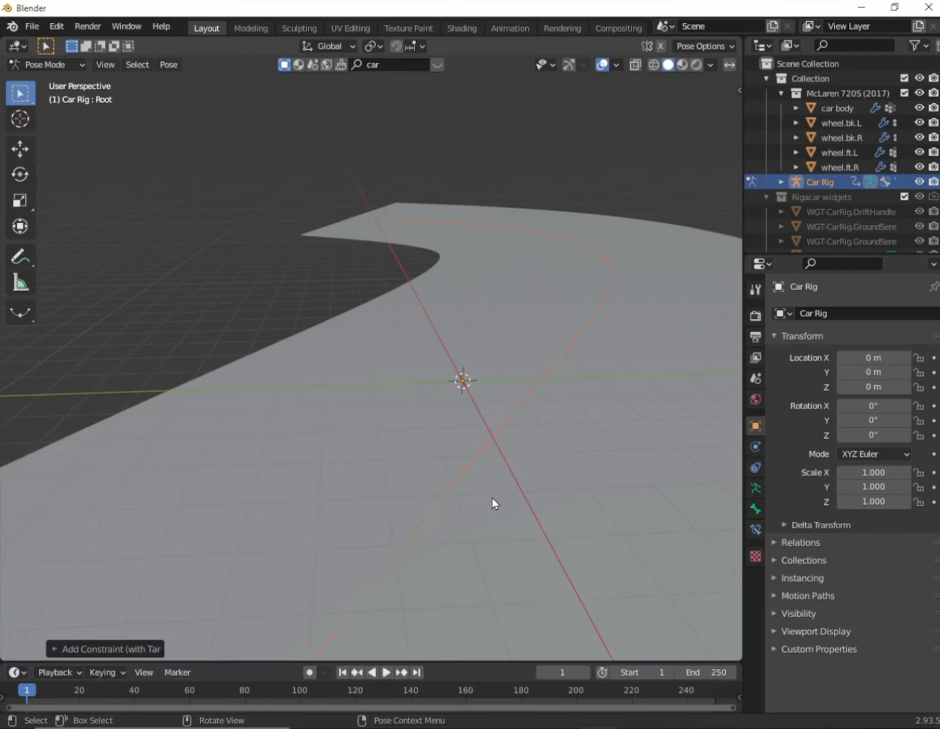
Back in Object Mode, set the Root bone's Follow Path constraint to Forward Axis Y with Fixed Position and Follow Curve enabled
scroll(492, 497, down, 10)
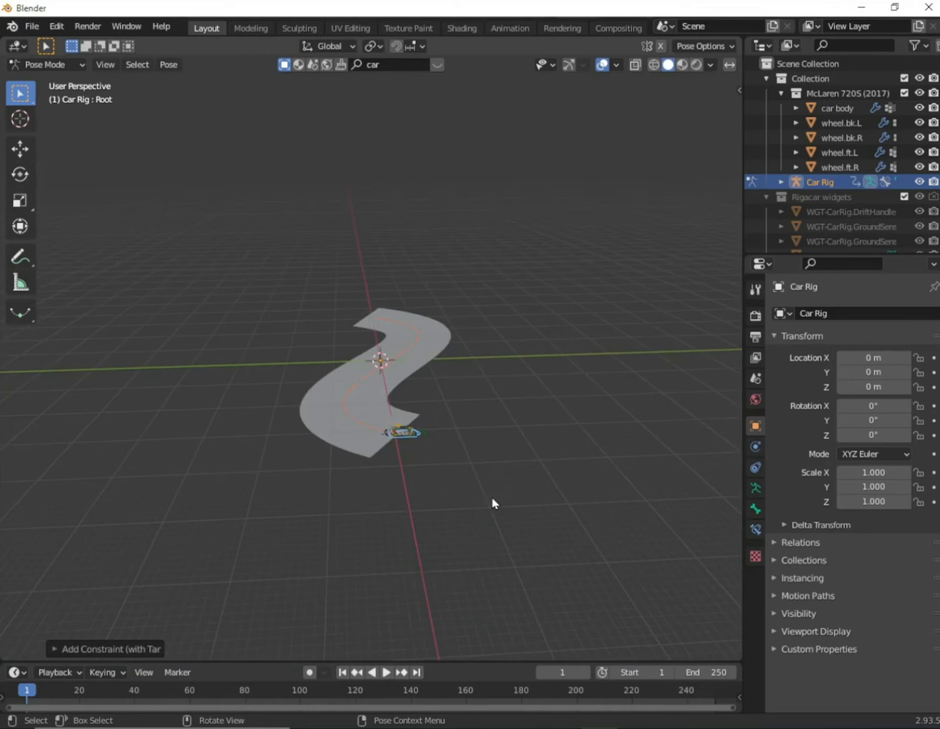
scroll(493, 497, up, 2)
scroll(492, 497, up, 2)
middle_drag(501, 489, 565, 474)
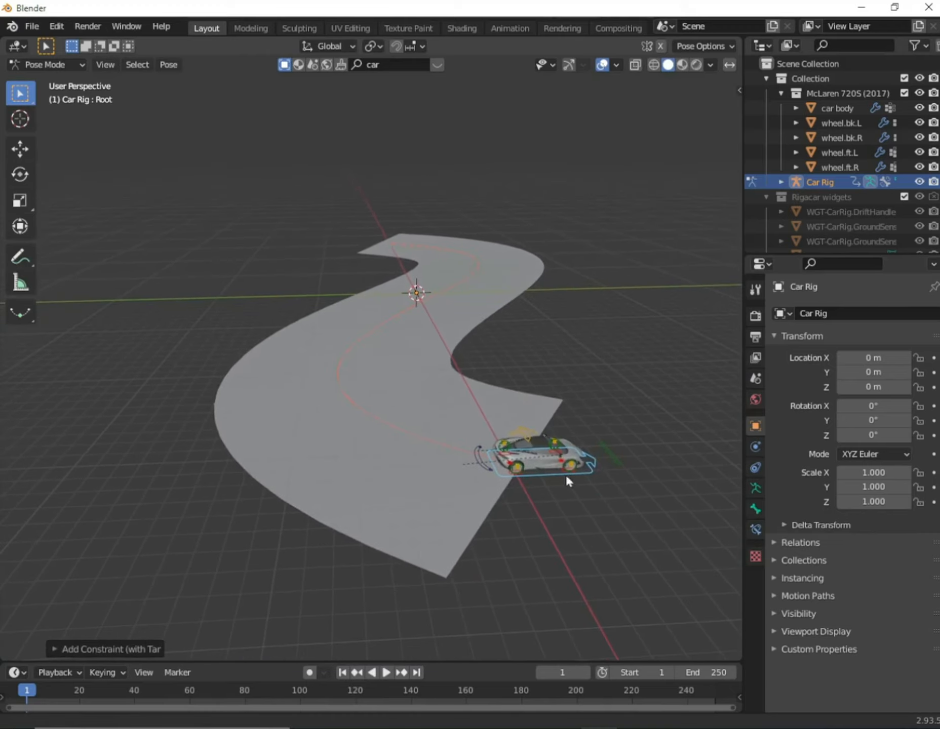
key(ctrl+Tab)
click(756, 489)
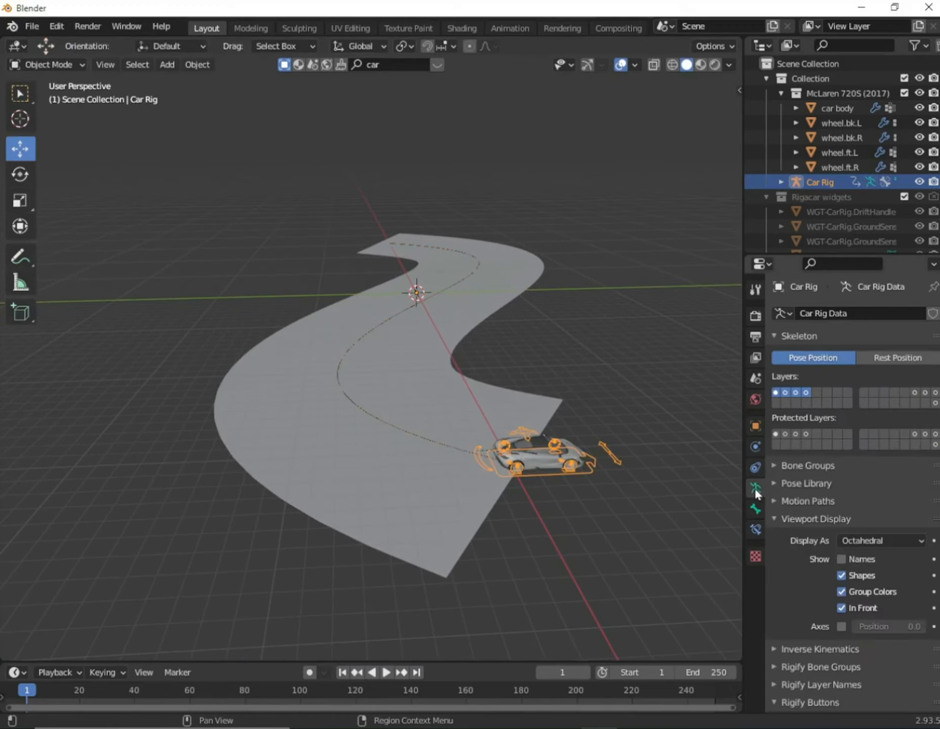
click(757, 506)
click(755, 530)
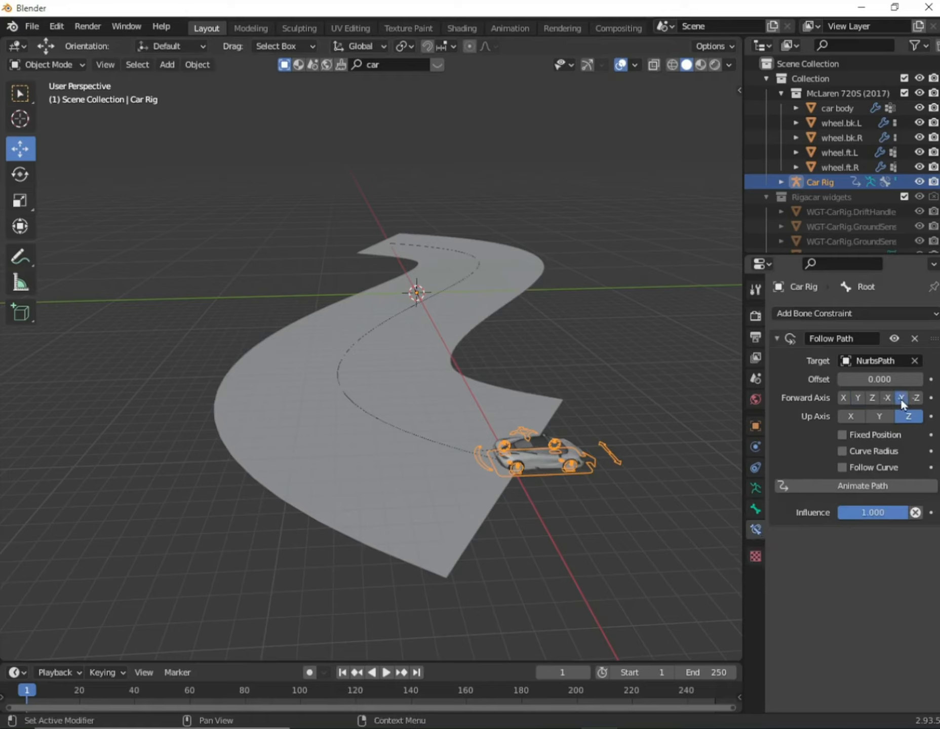
click(855, 398)
click(841, 466)
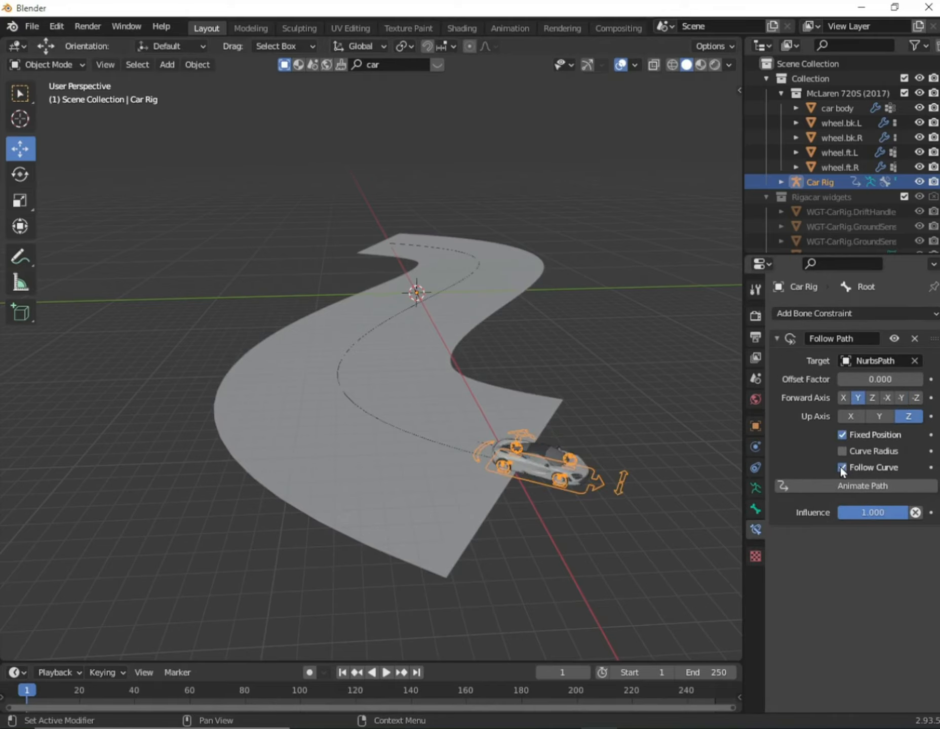
Set the Follow Path constraint's Forward Axis to -Y so the car faces along the road
middle_drag(601, 542, 580, 526)
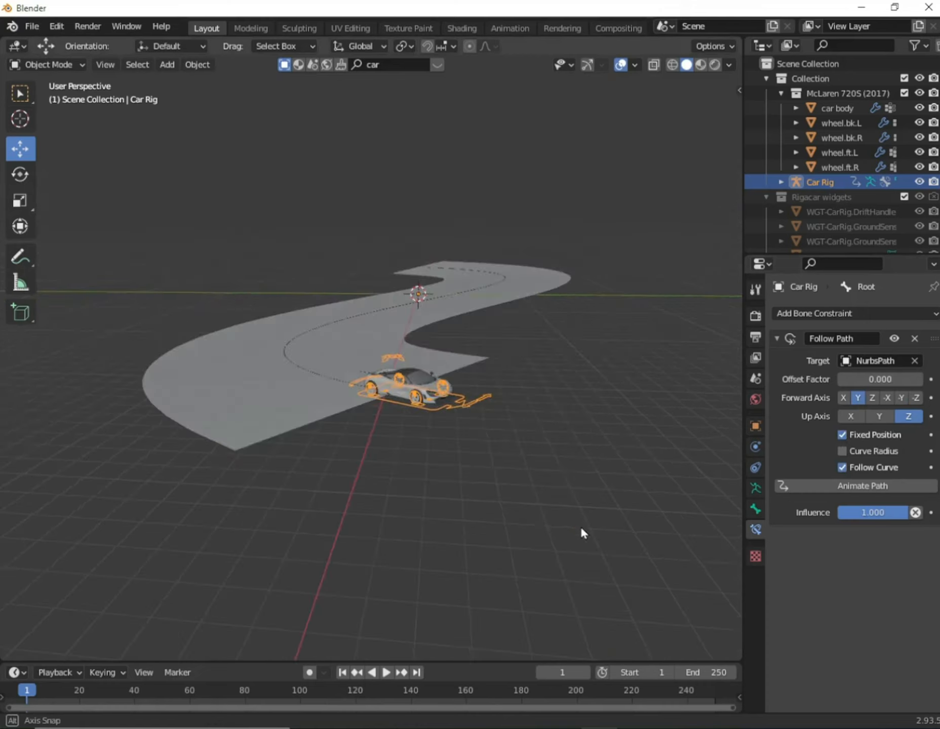
scroll(580, 527, up, 2)
scroll(581, 527, up, 3)
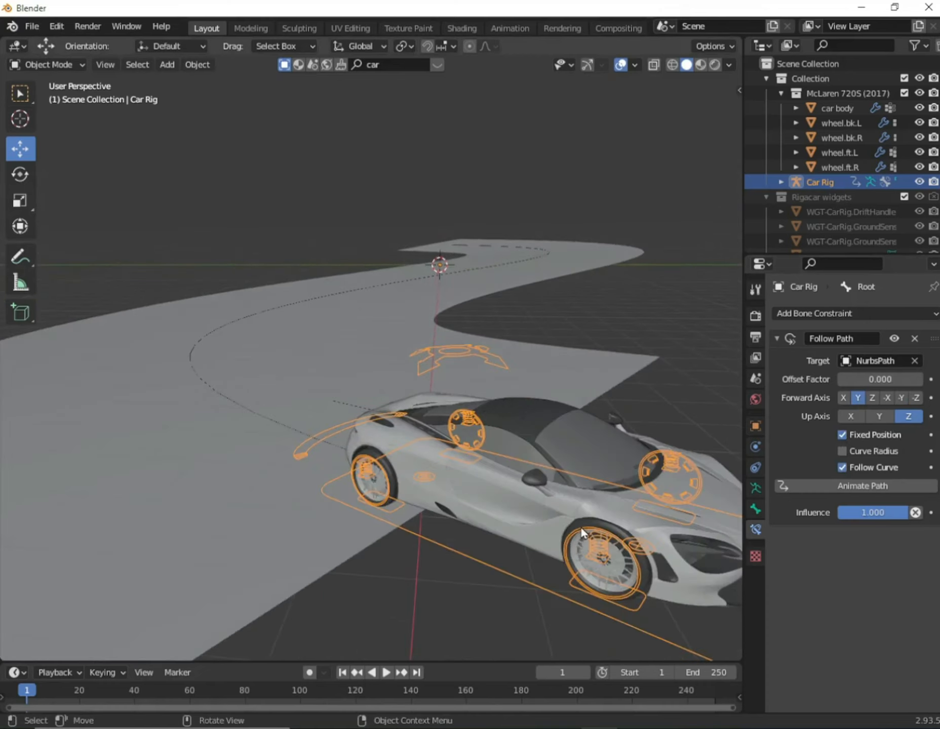
scroll(580, 527, down, 3)
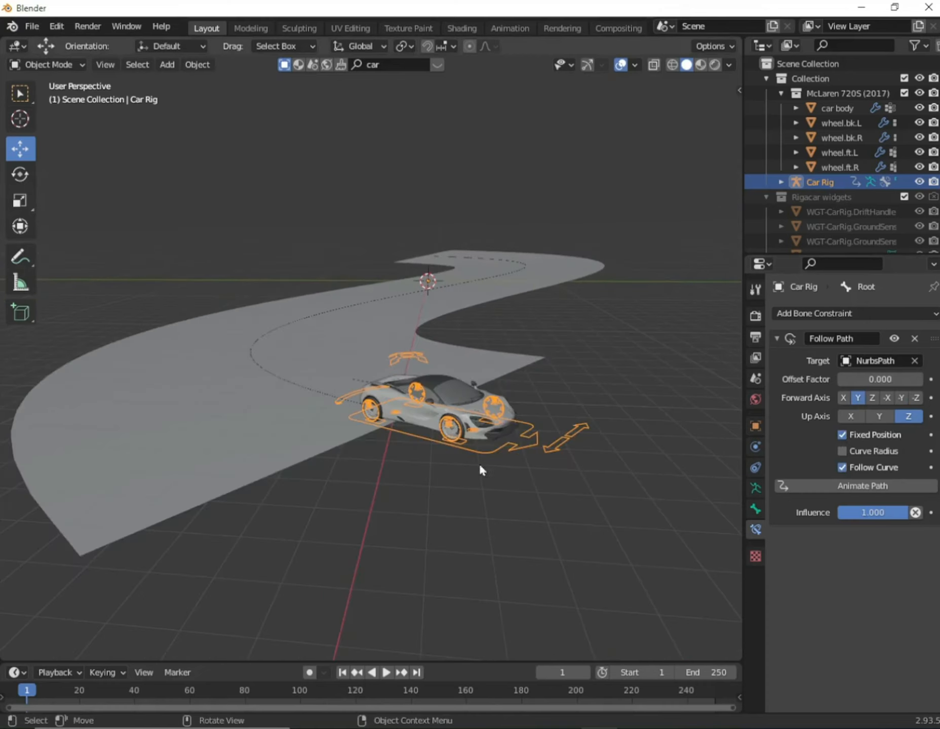
click(901, 398)
middle_drag(388, 530, 456, 519)
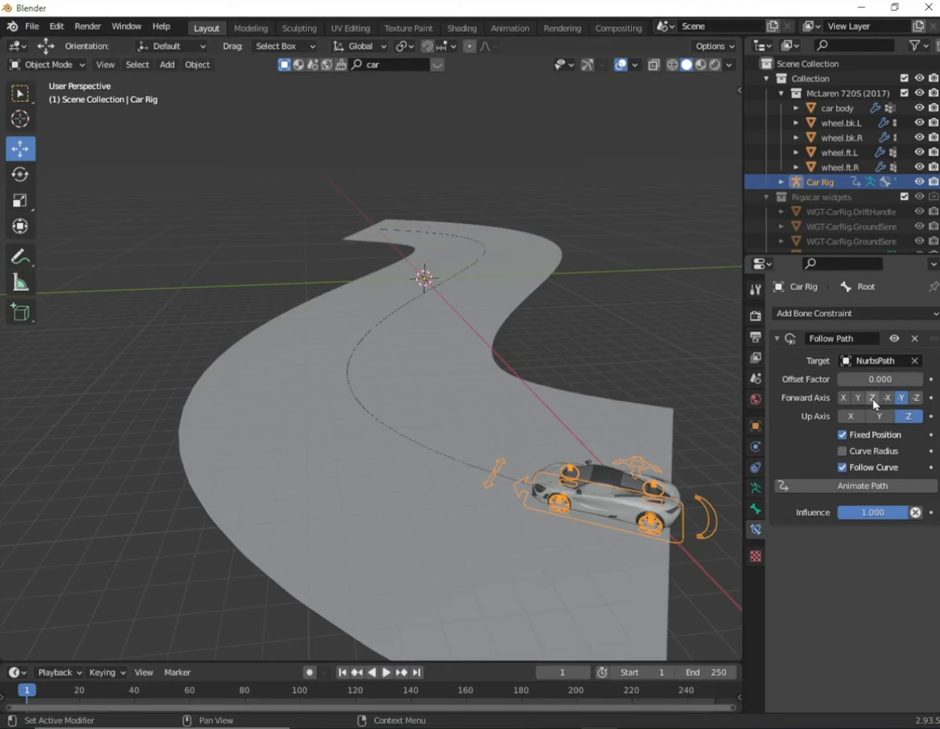
Keyframe the Follow Path Offset Factor at 0.000 on frame 1, and enlarge the timeline area
drag(879, 379, 840, 379)
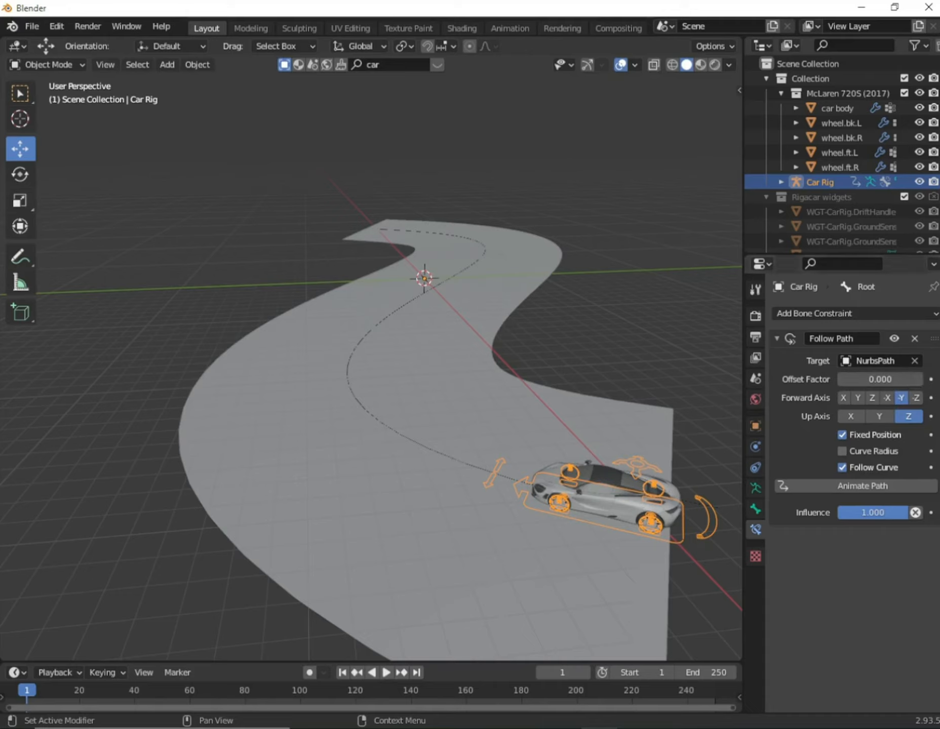
click(931, 379)
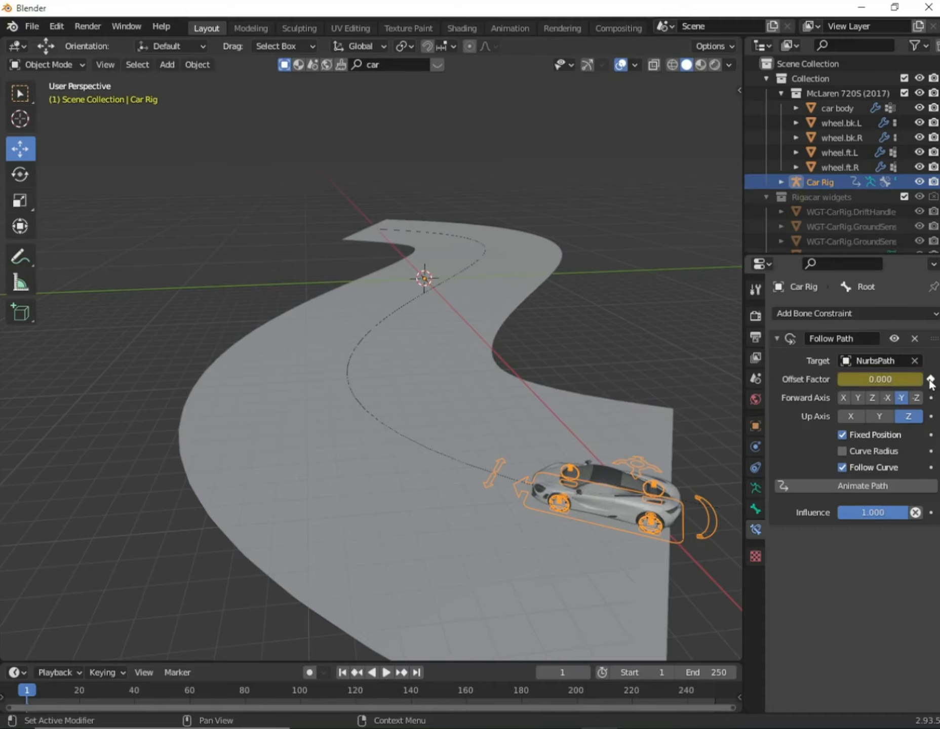
drag(293, 662, 299, 613)
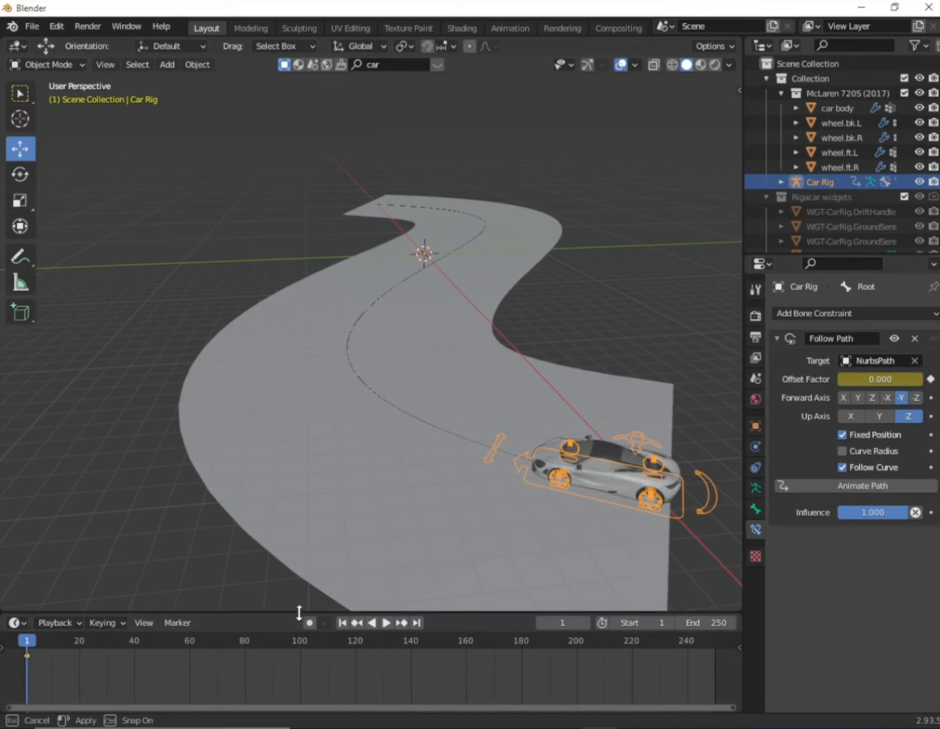
Set the Follow Path Offset Factor to 0.949 at frame 160 and keyframe it
drag(452, 663, 477, 653)
click(466, 649)
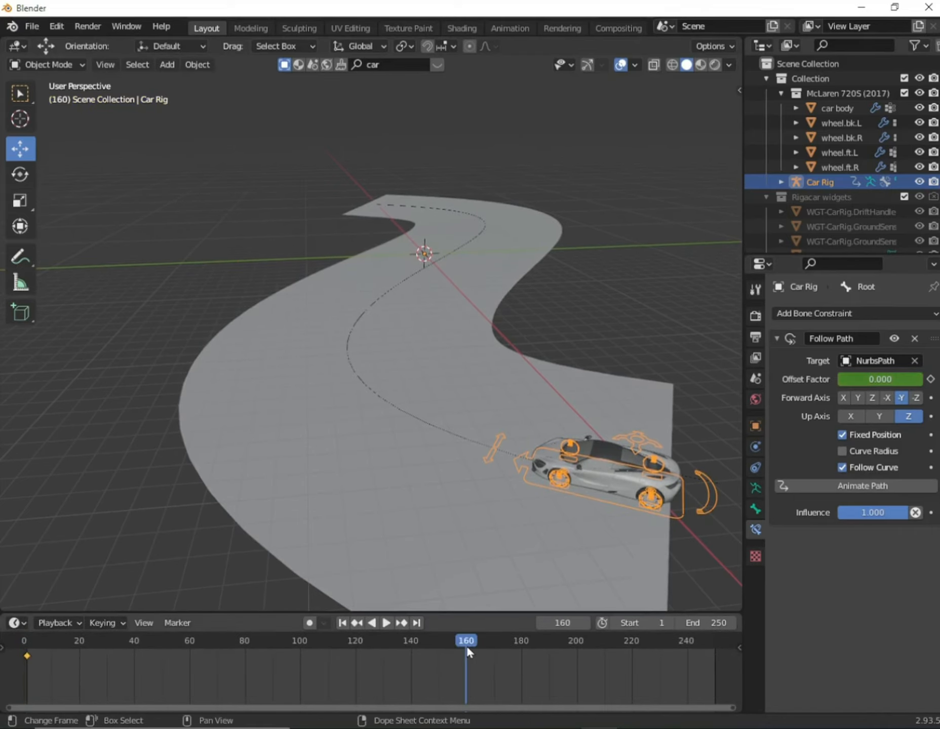
drag(892, 382, 938, 383)
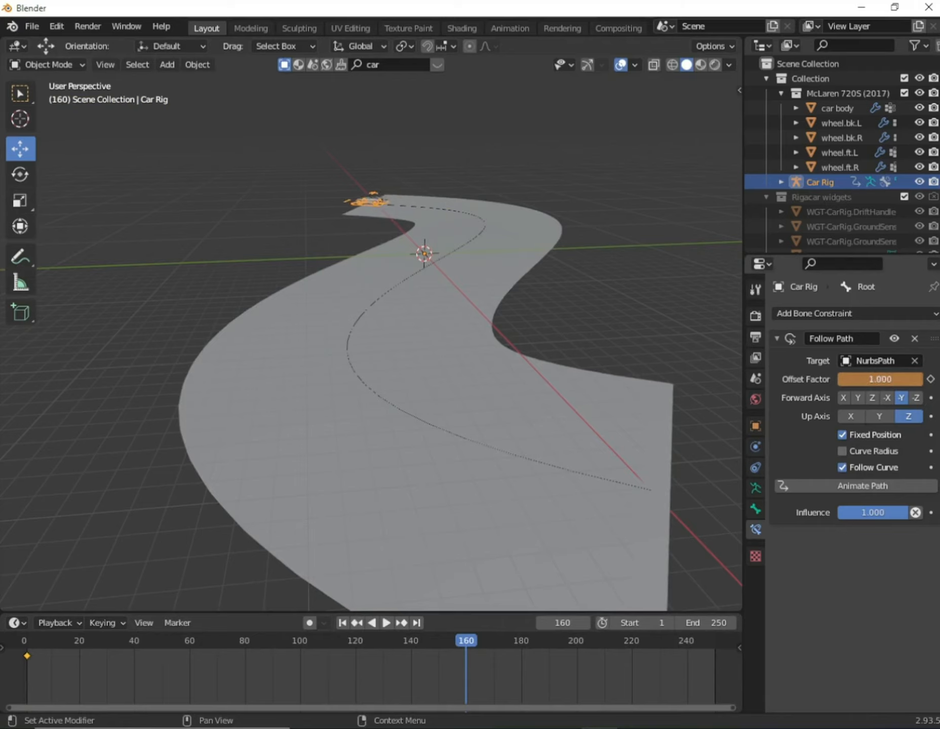
drag(937, 382, 934, 382)
click(930, 379)
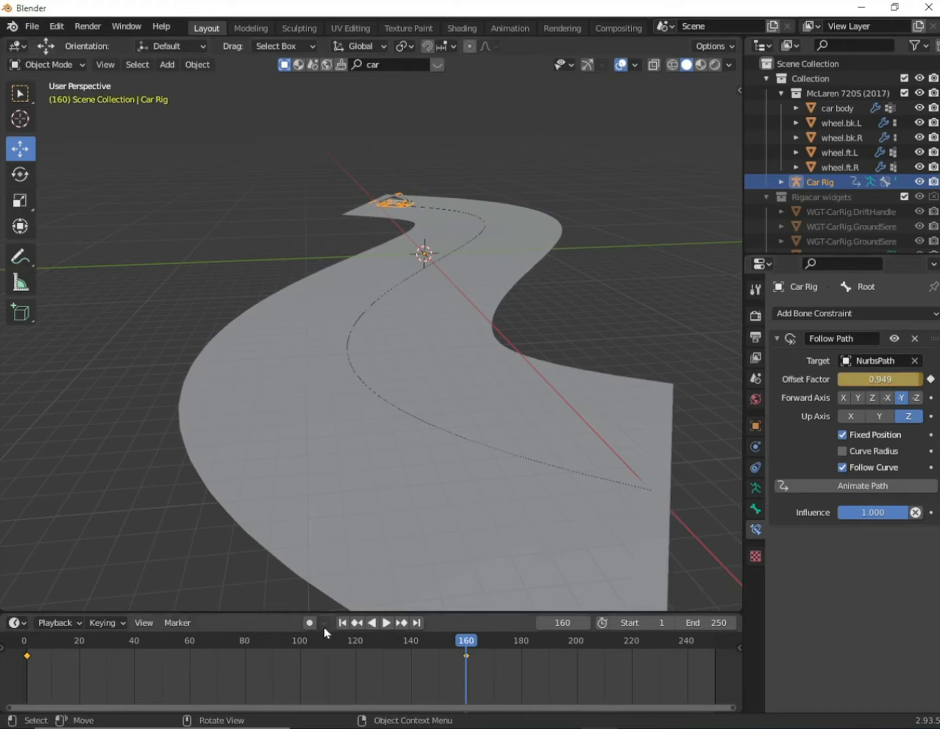
Play the animation from the first frame to examine how the car travels along the road, and return to frame 1
click(341, 623)
click(387, 622)
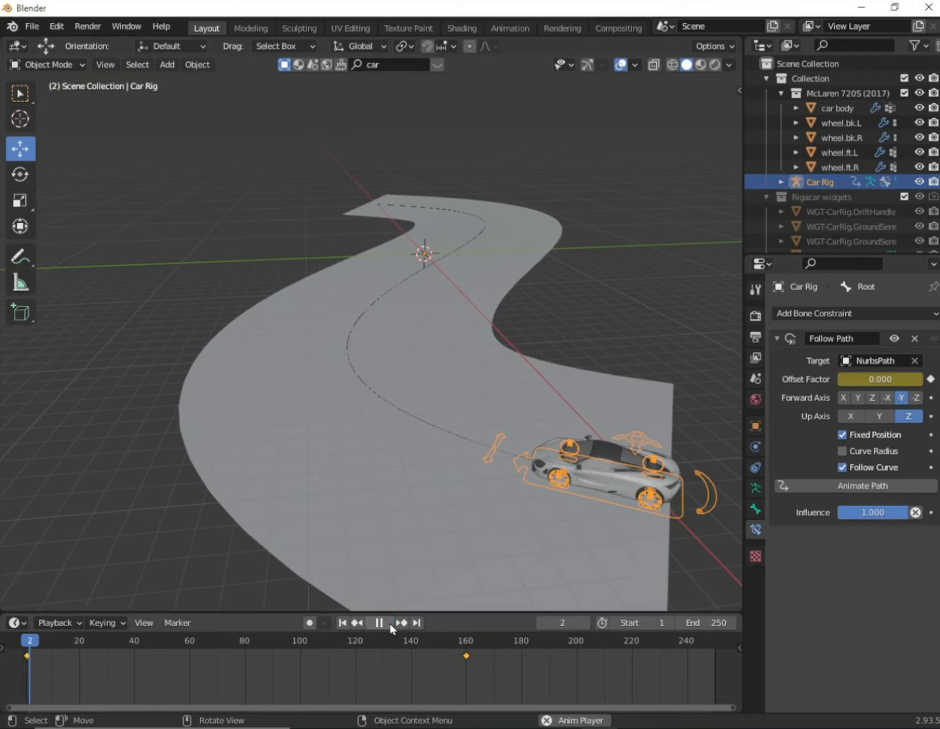
middle_drag(484, 523, 511, 515)
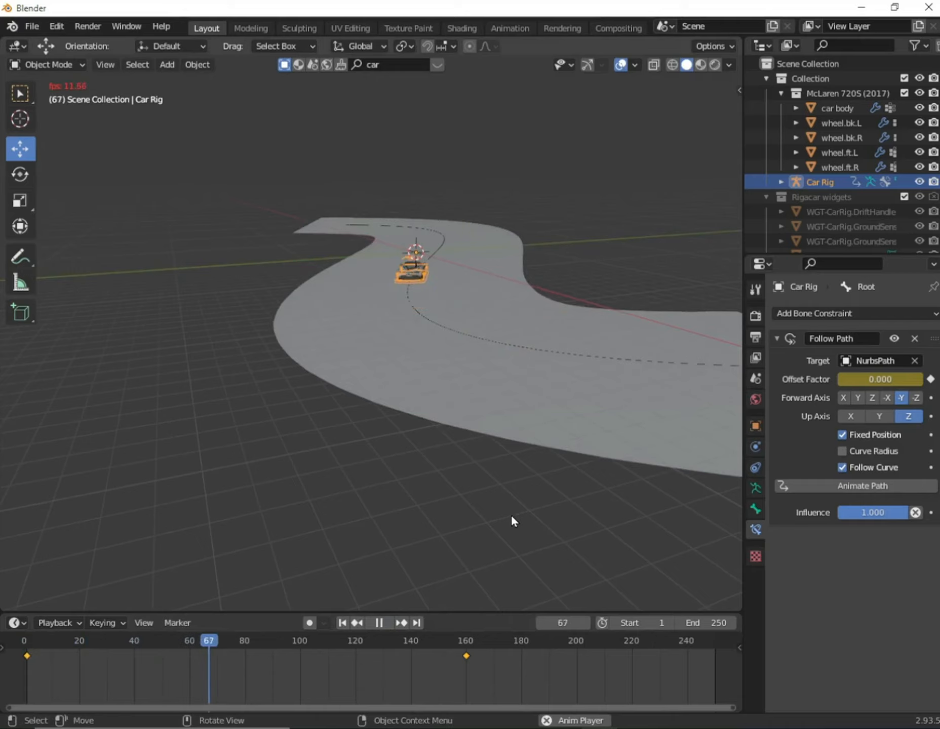
middle_drag(469, 443, 527, 452)
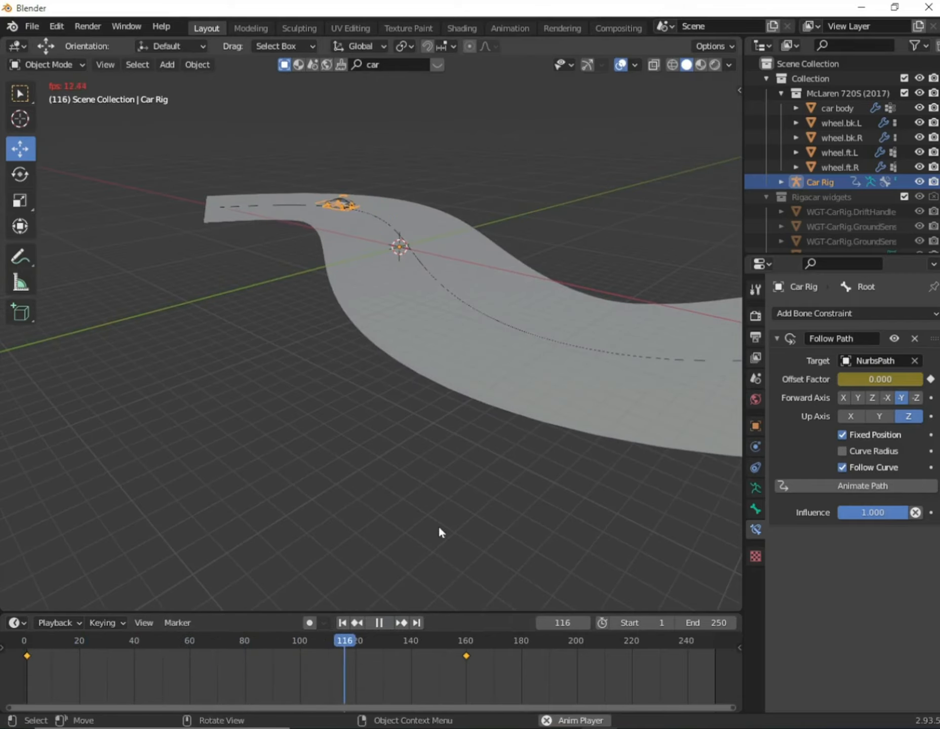
click(383, 623)
click(341, 623)
Play the start of the animation close to the car to examine its wheels, and return to frame 1
middle_drag(505, 555, 532, 410)
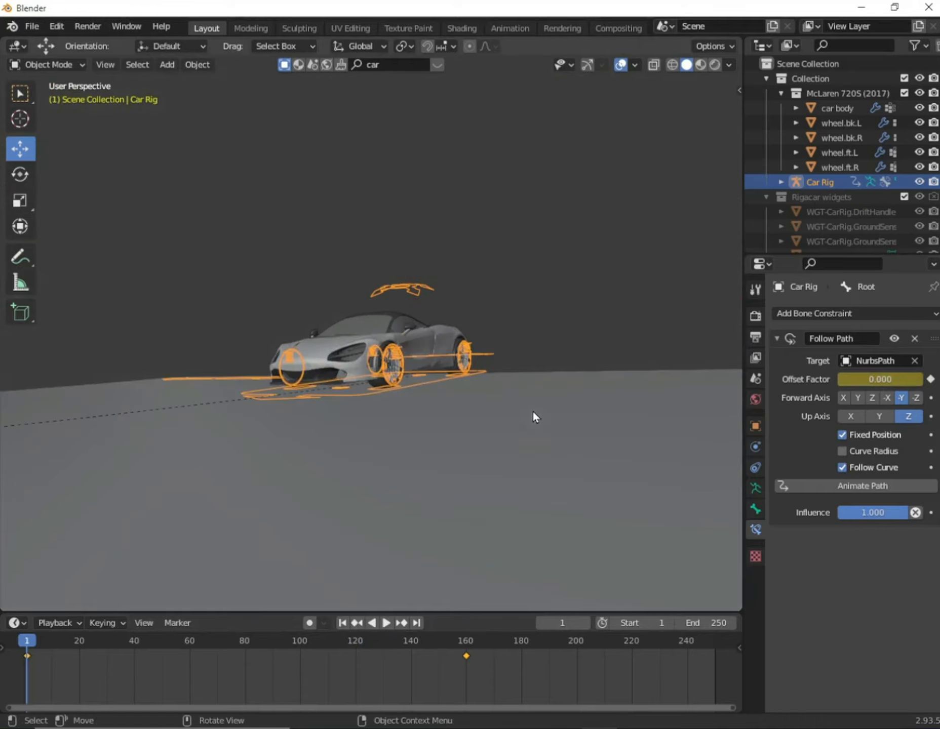
key(space)
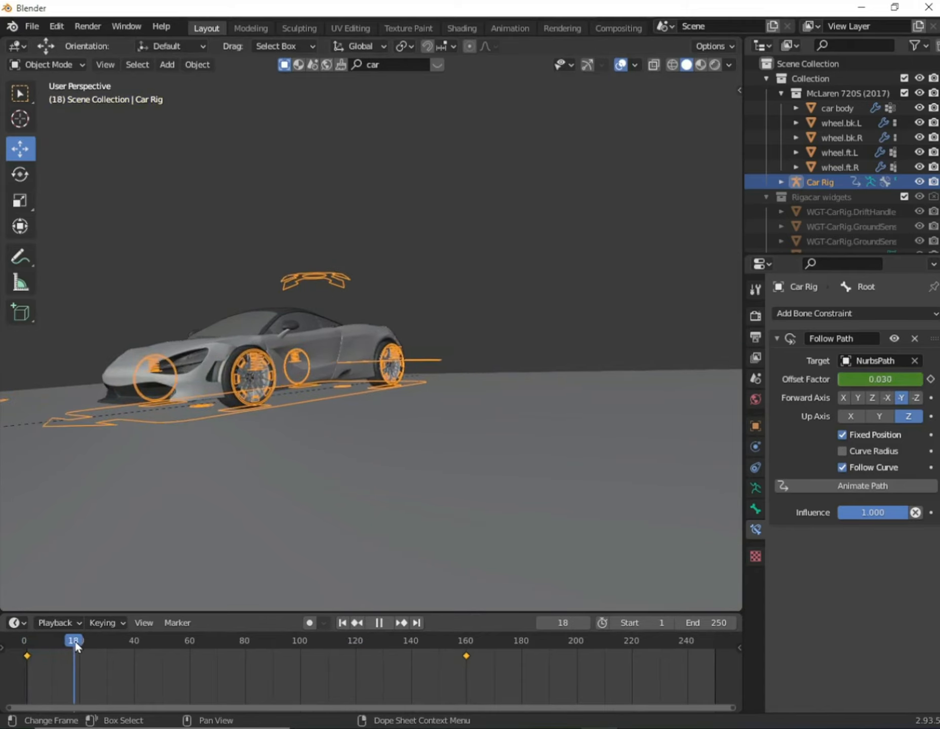
drag(80, 639, 27, 654)
key(space)
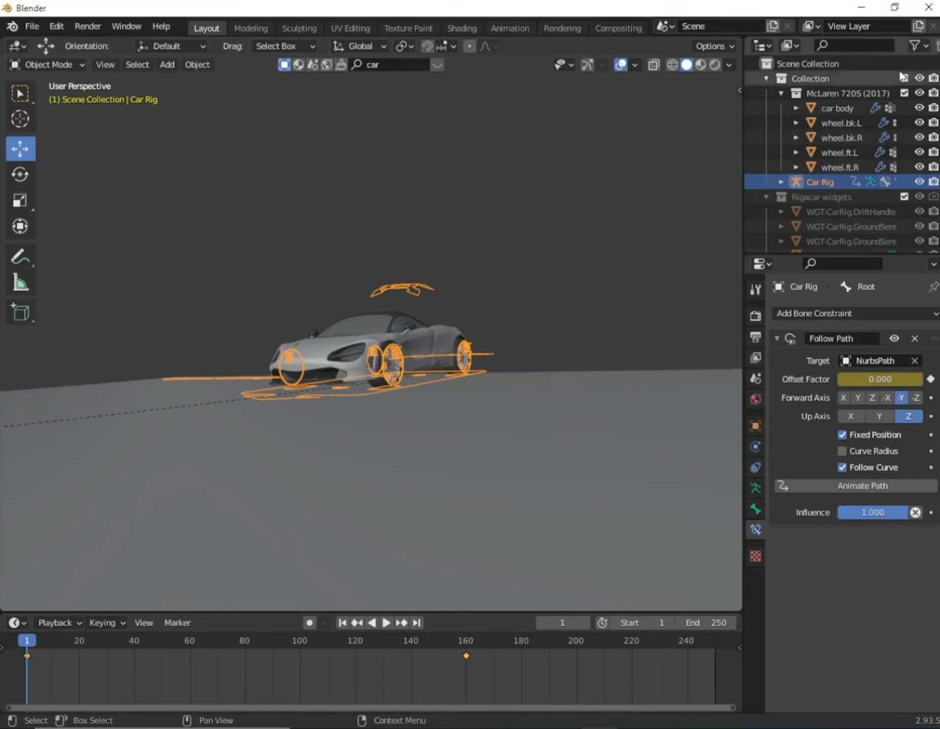
Bake the car rig's steering for frames 1 to 160 with rotation factor 1.00 and keyframe tolerance 0.01
key(n)
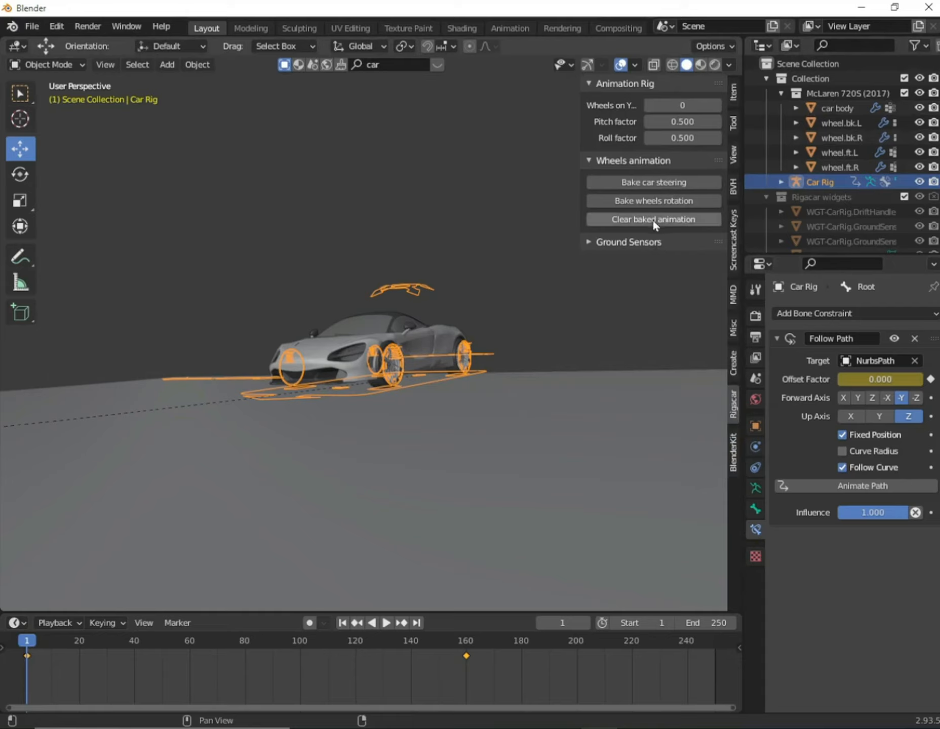
click(636, 183)
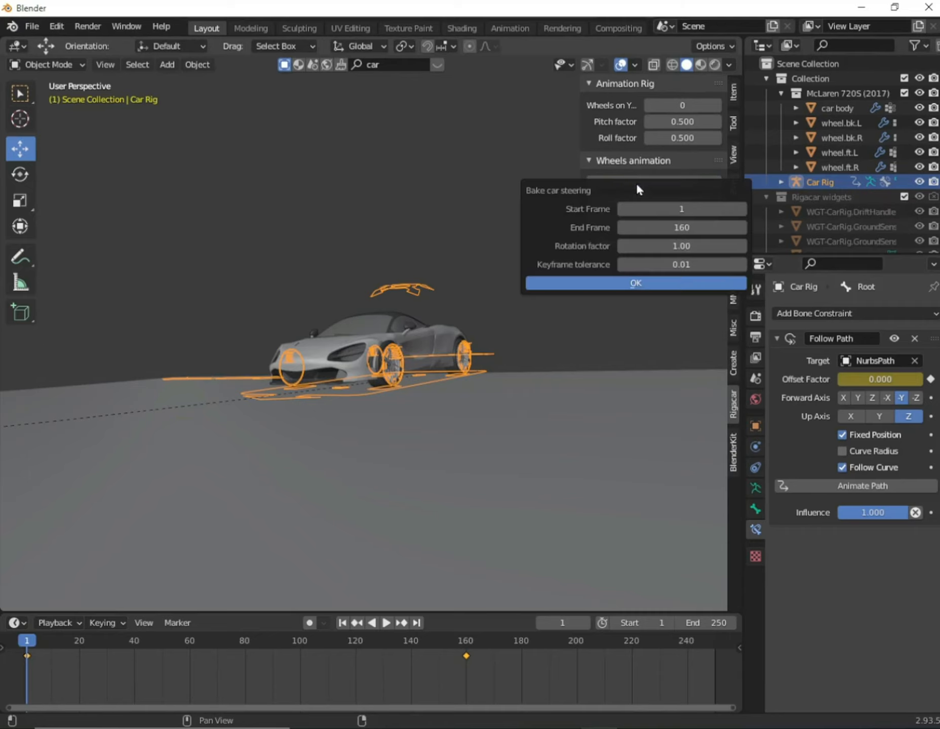
click(628, 282)
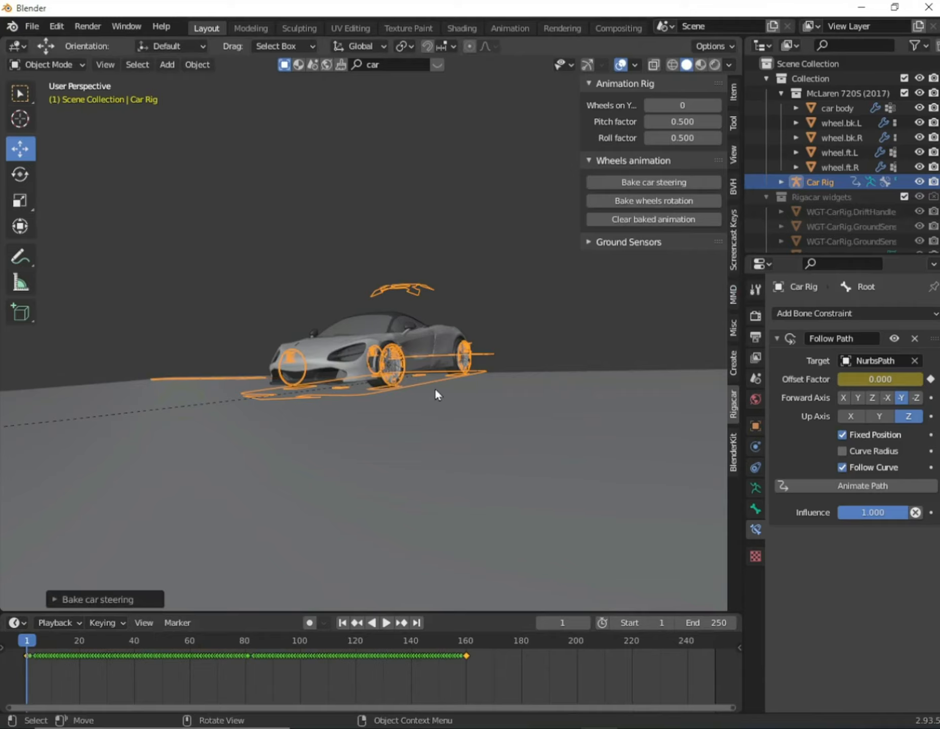
Bake the car rig's wheels rotation for frames 1 to 160 with keyframe tolerance 0.01
middle_drag(445, 427, 265, 461)
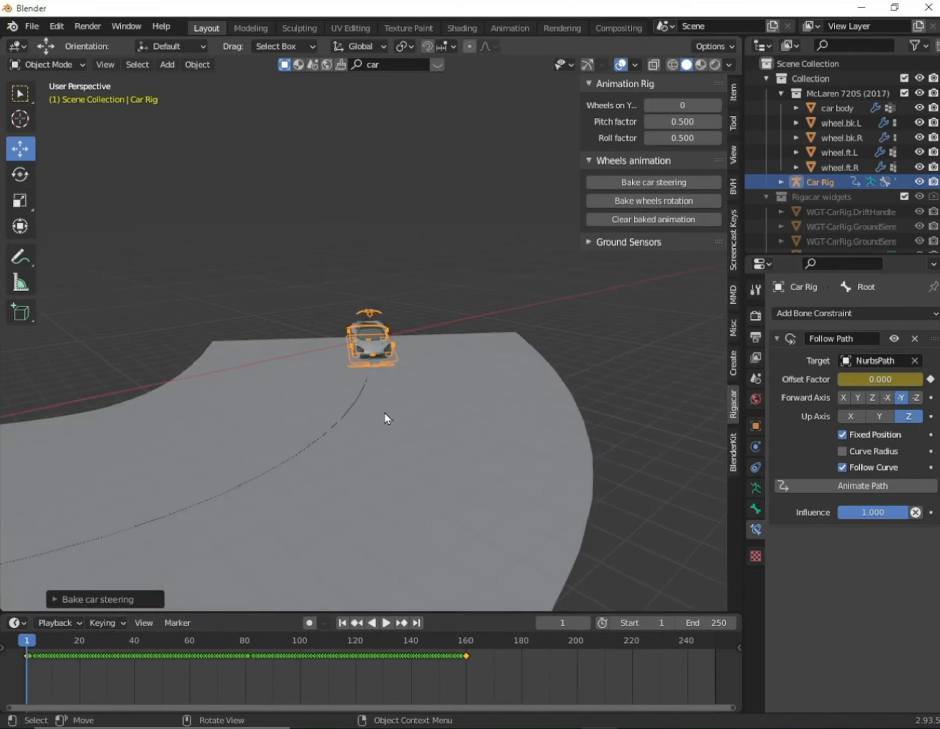
mouse_move(385, 486)
middle_down()
mouse_move(373, 438)
mouse_move(387, 438)
mouse_move(381, 463)
middle_up()
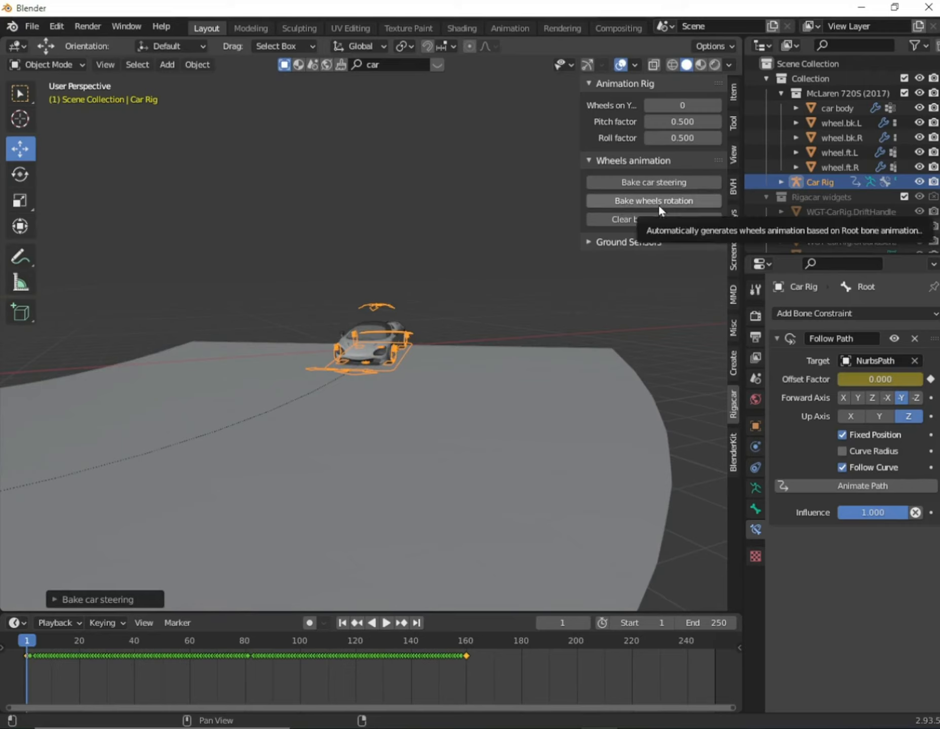
click(662, 202)
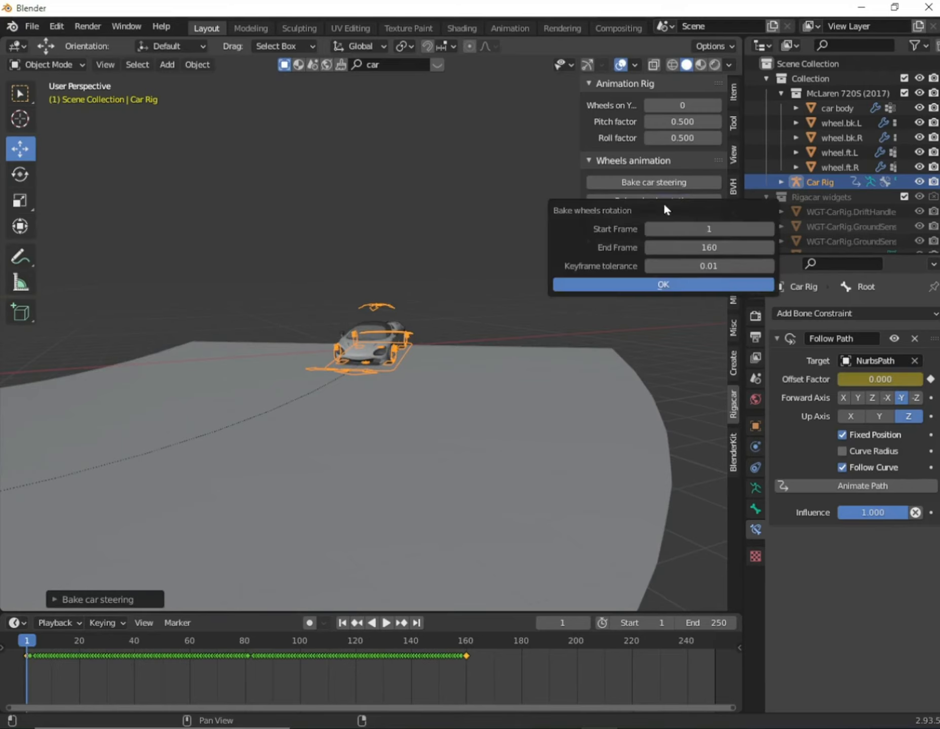
click(665, 282)
Play the start of the animation and go to frame 40 to examine the car's baked wheel and steering motion
middle_drag(426, 414, 471, 383)
click(385, 624)
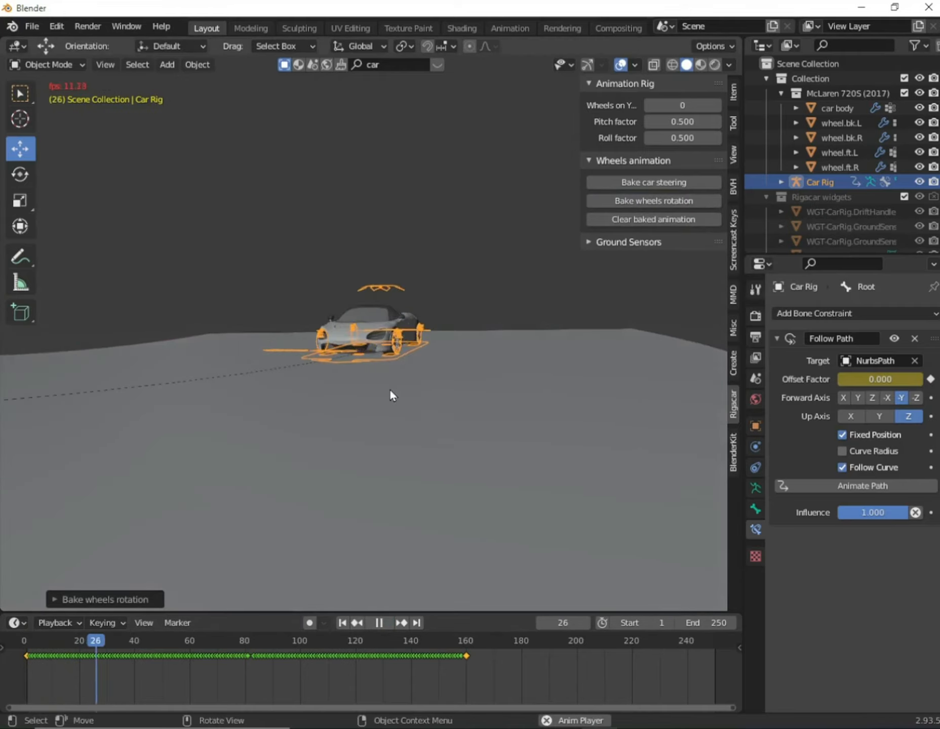
click(380, 621)
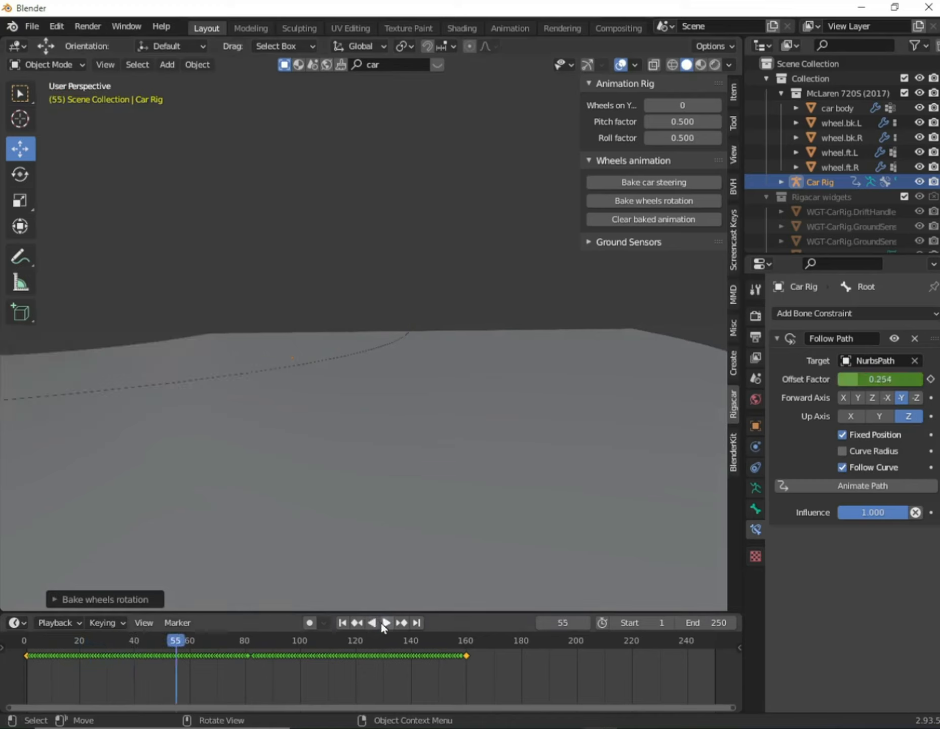
drag(153, 640, 135, 640)
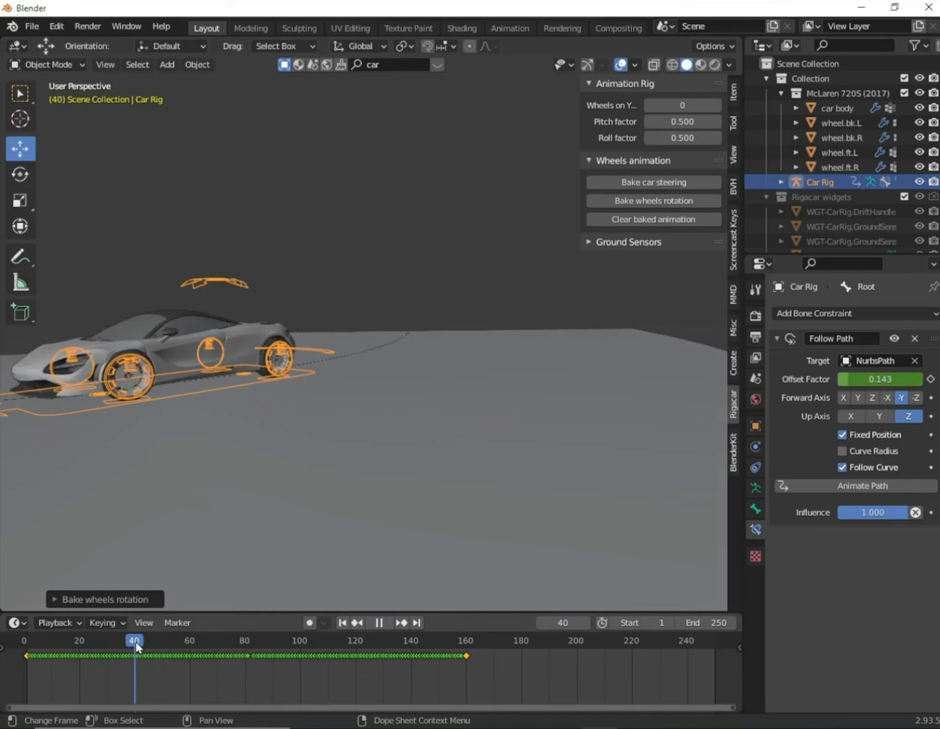
middle_drag(275, 547, 293, 548)
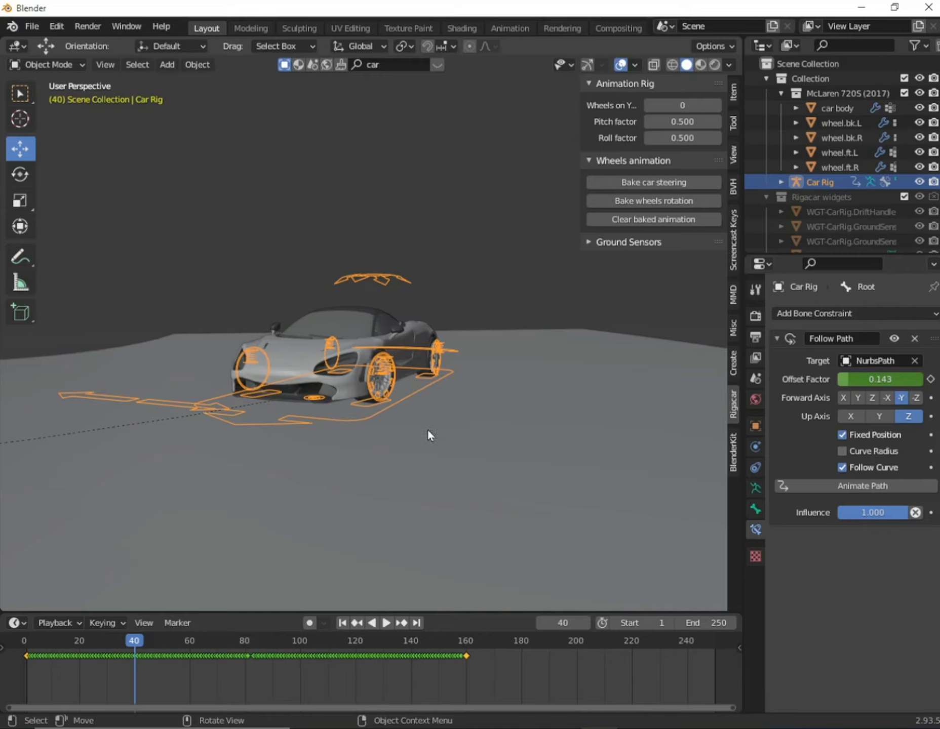
Play the animation from frame 40 to examine the car's drive along the whole road, and return to frame 1
scroll(396, 483, down, 4)
middle_drag(362, 468, 411, 484)
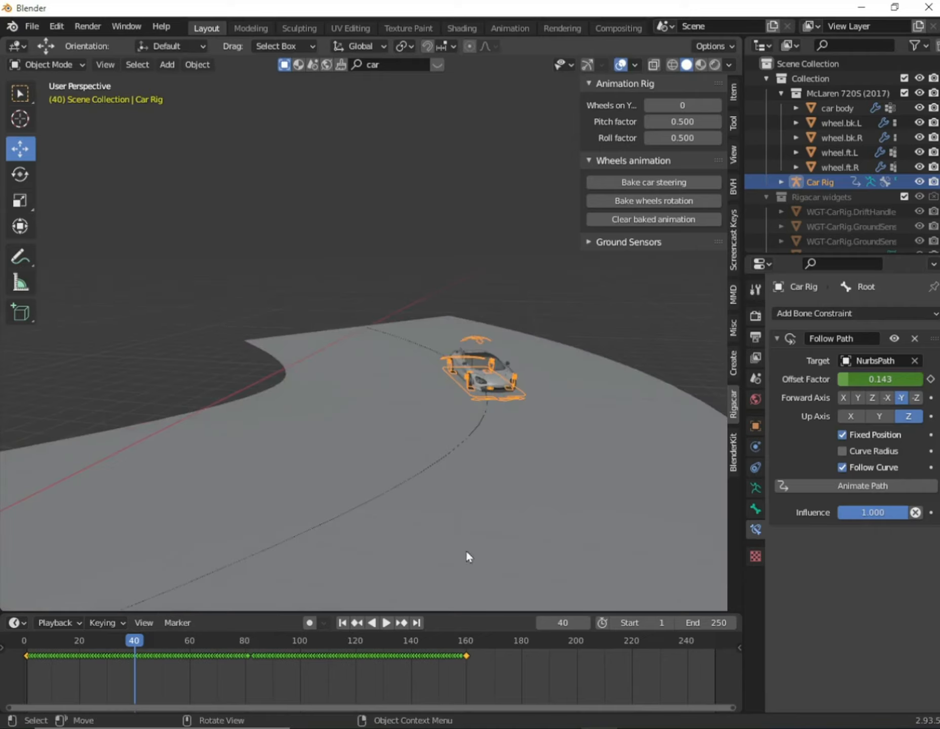
click(386, 623)
middle_drag(394, 521, 381, 501)
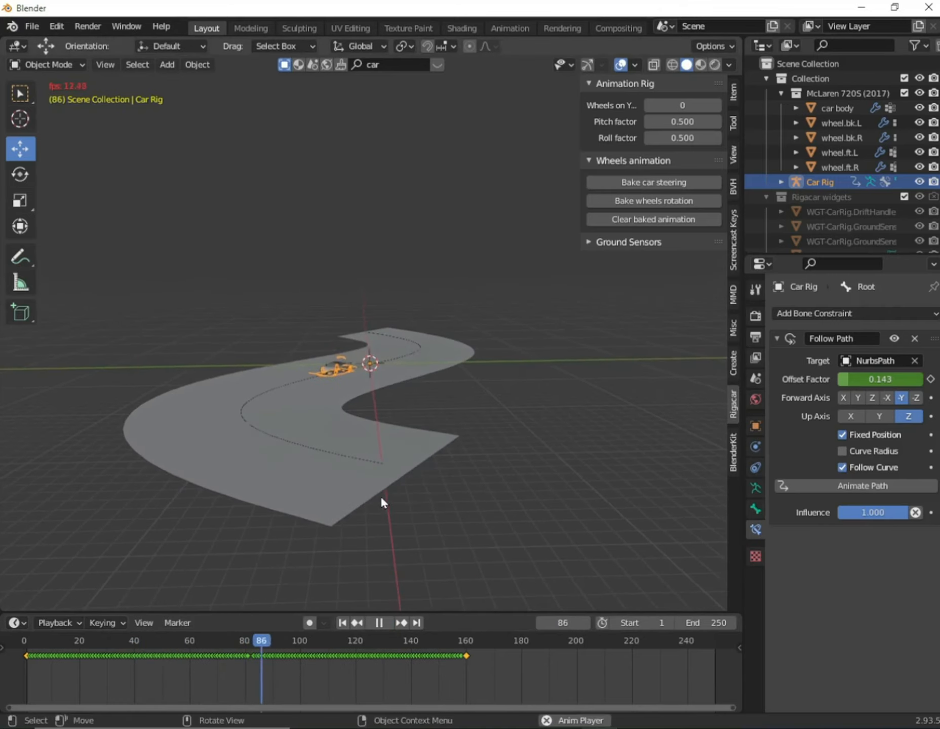
scroll(381, 495, up, 2)
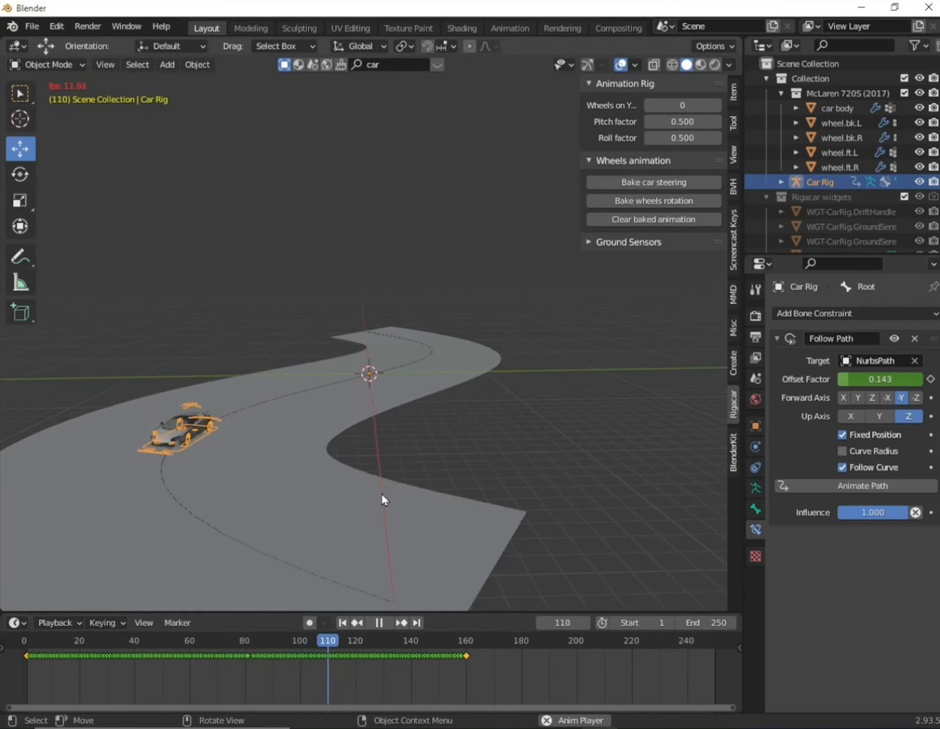
click(371, 626)
key(shift+Left)
View the car rig's Ground Sensors settings and collapse them again
middle_drag(444, 502, 386, 468)
scroll(378, 505, up, 4)
middle_drag(545, 410, 558, 448)
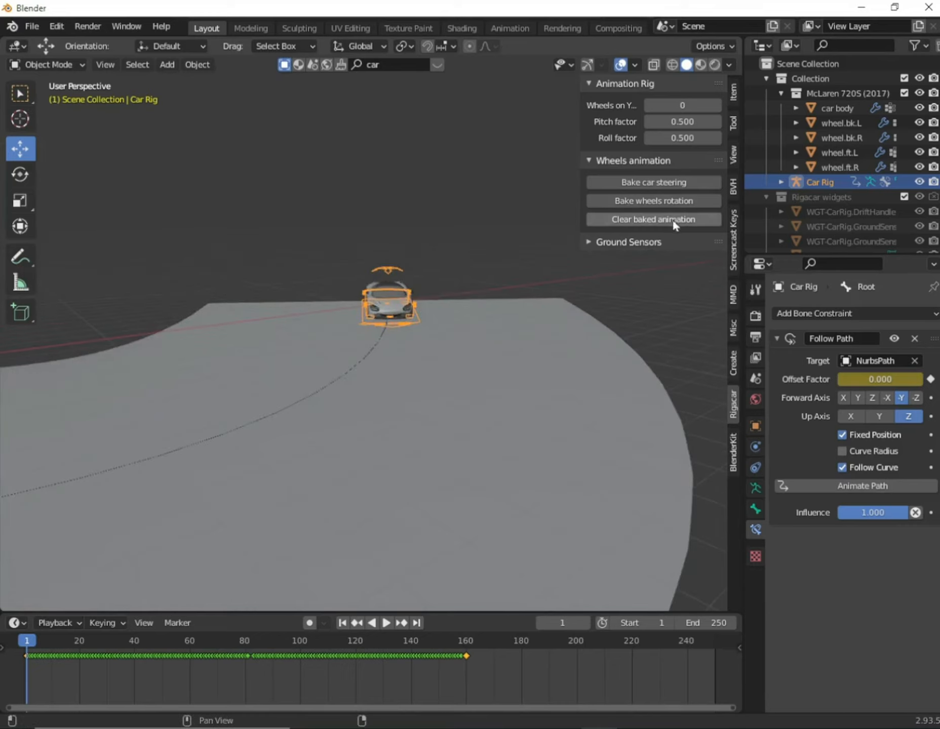
click(592, 243)
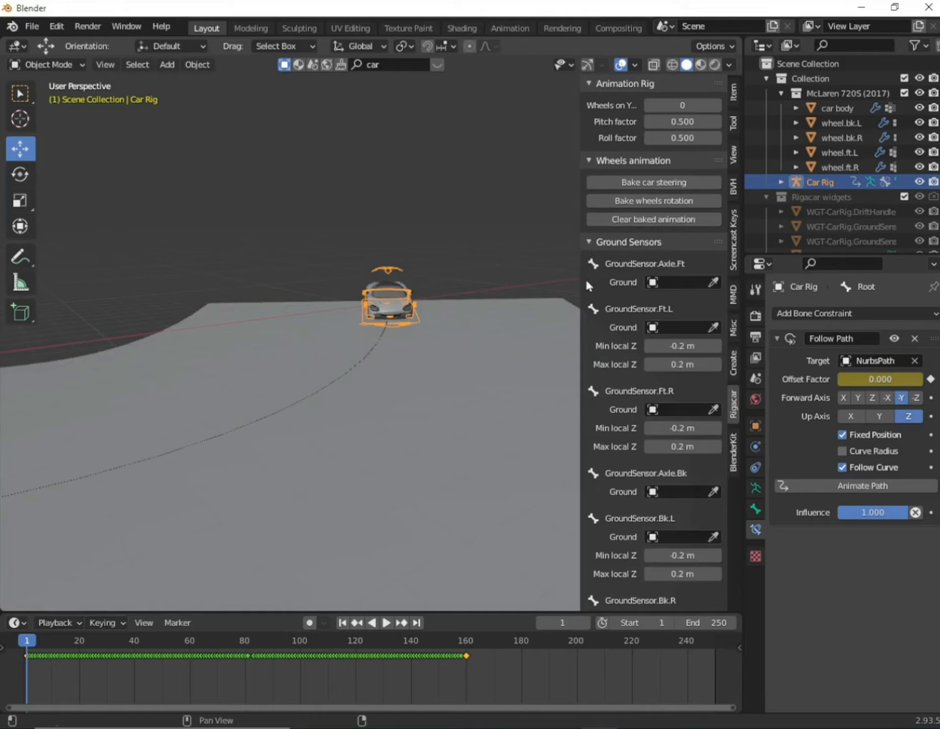
click(590, 242)
Add a cylinder mesh at the world origin on the road surface
middle_drag(512, 340, 439, 446)
key(shift+a)
mouse_move(378, 429)
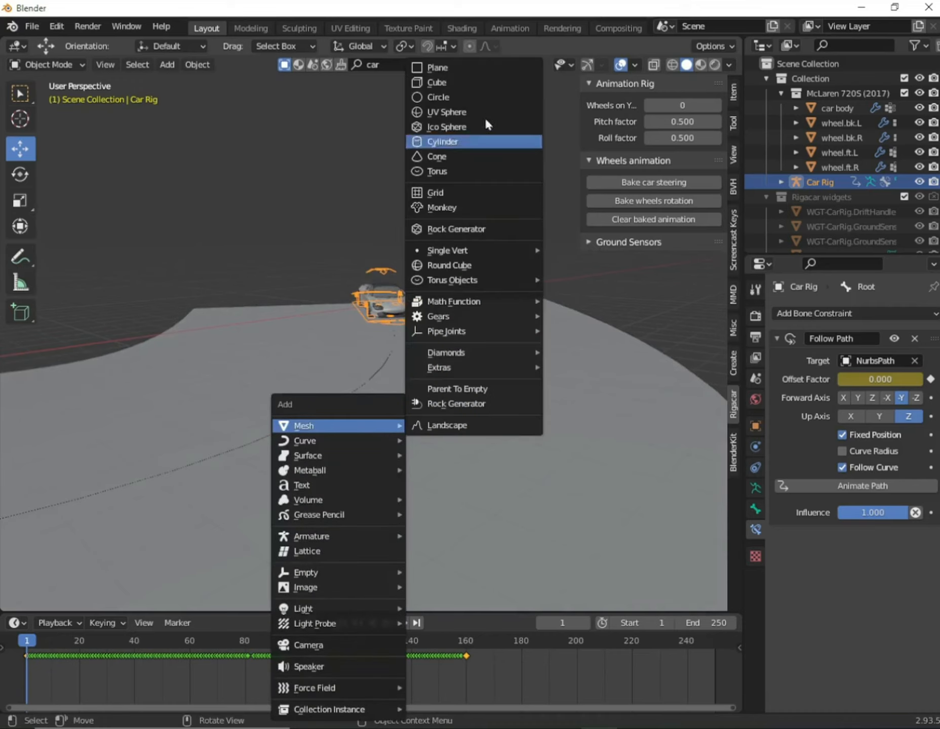
click(441, 145)
scroll(412, 384, down, 5)
middle_drag(361, 388, 386, 441)
scroll(379, 440, up, 2)
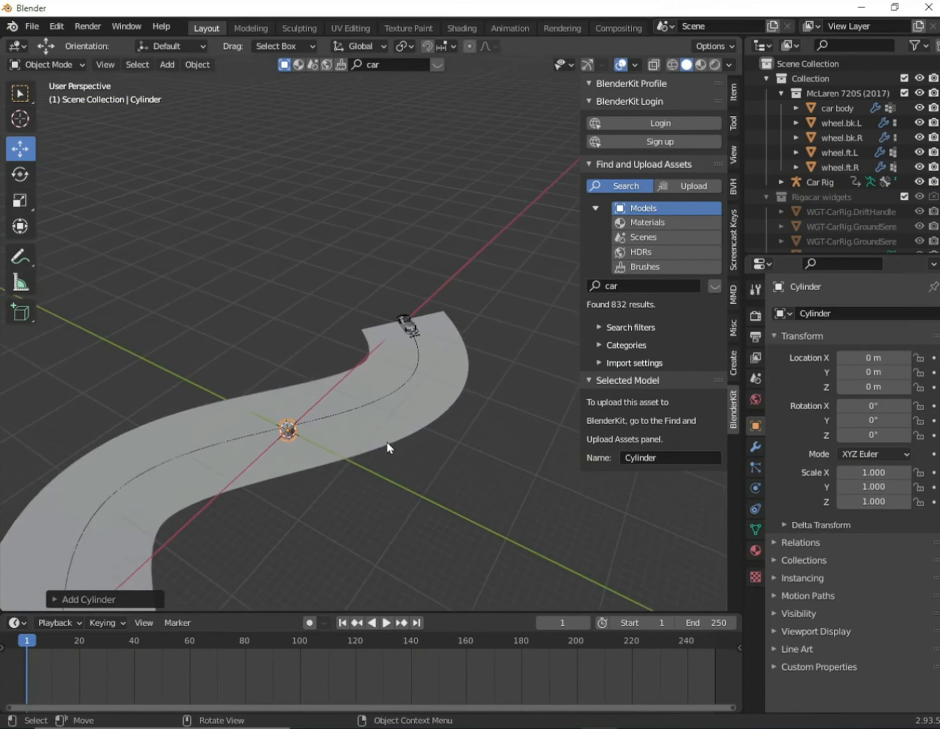
scroll(386, 441, up, 2)
key(KP_Decimal)
scroll(386, 441, down, 5)
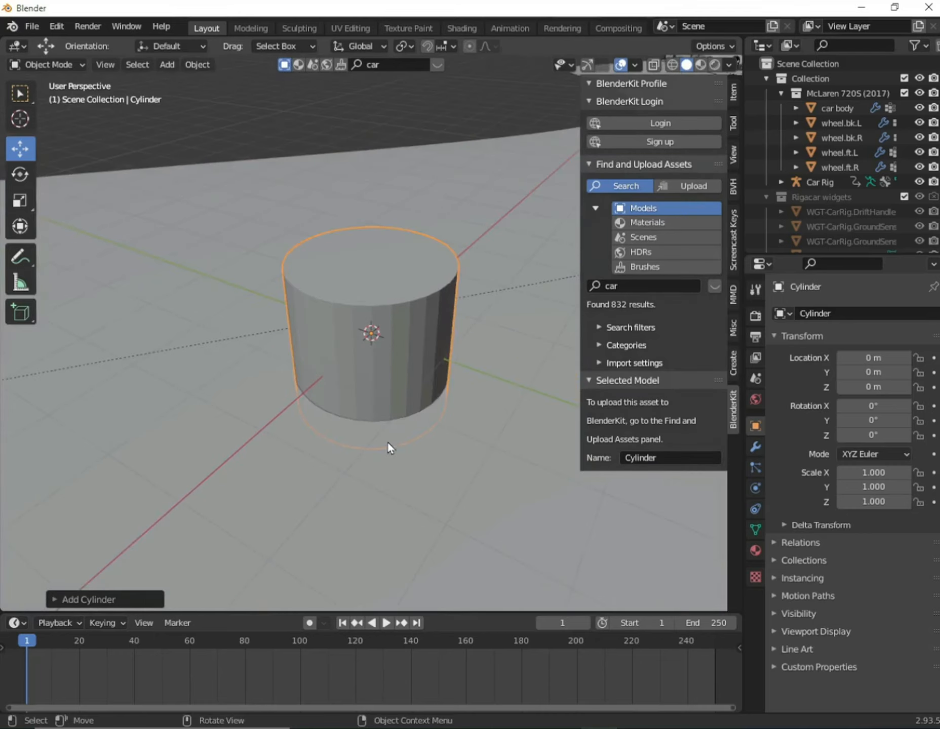
middle_drag(411, 441, 429, 402)
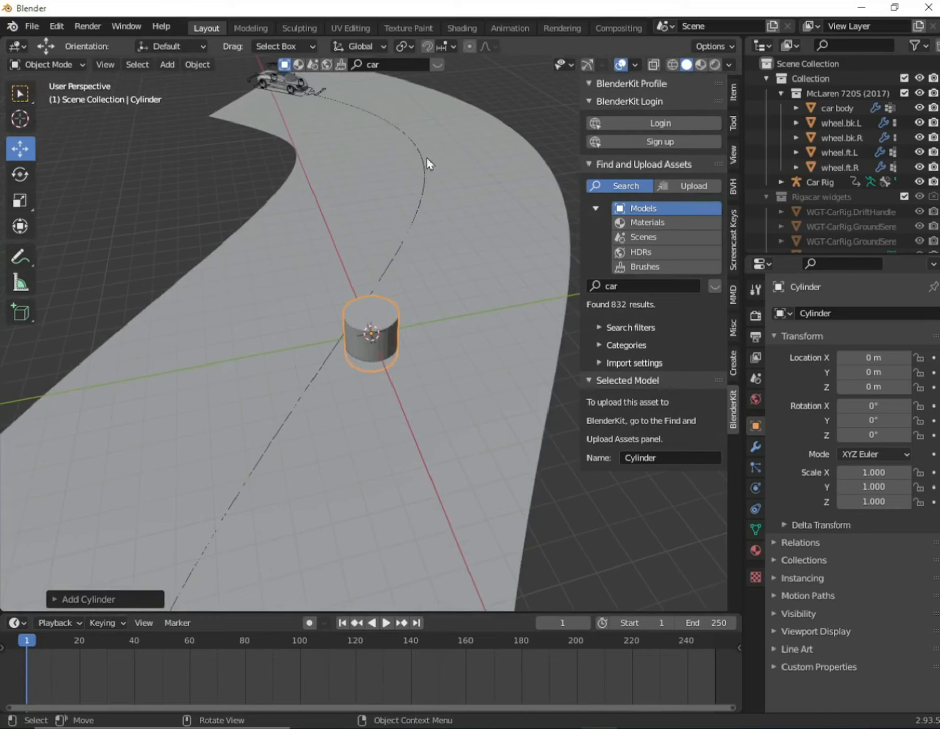
Lay two cylinders across the road as half-sunk speed bumps and join them with the road plane into one object
click(19, 174)
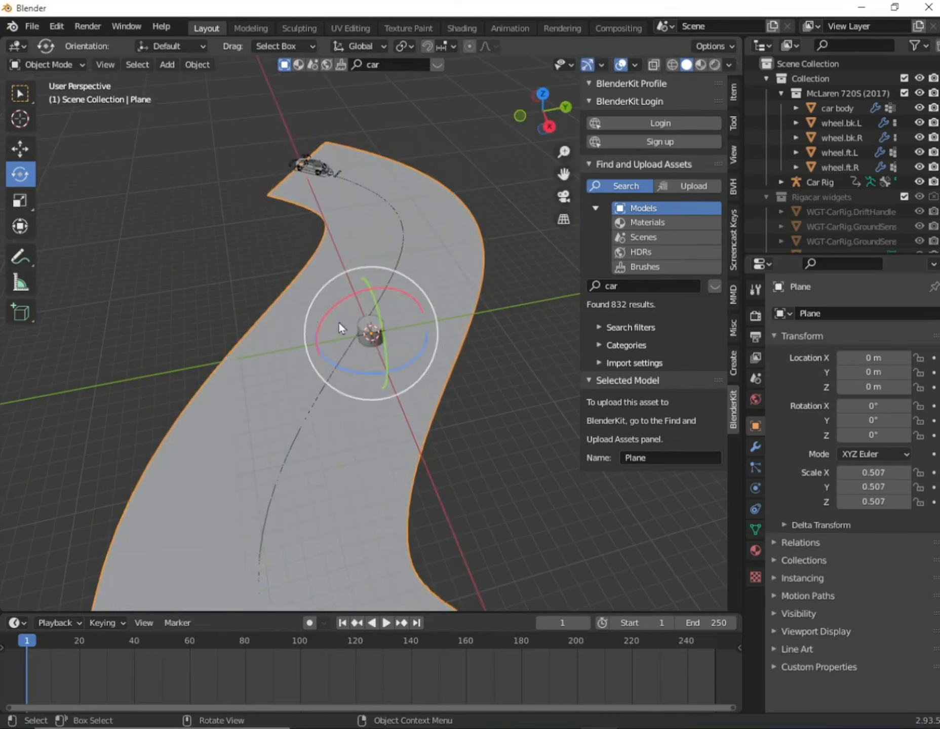
drag(340, 388, 397, 361)
key(n)
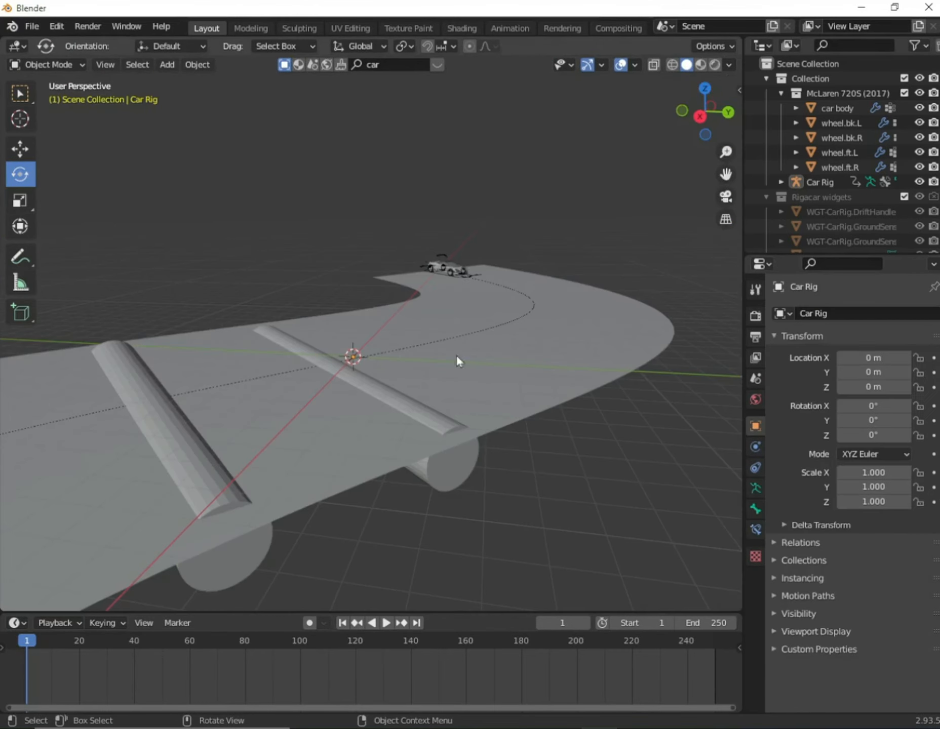
click(442, 252)
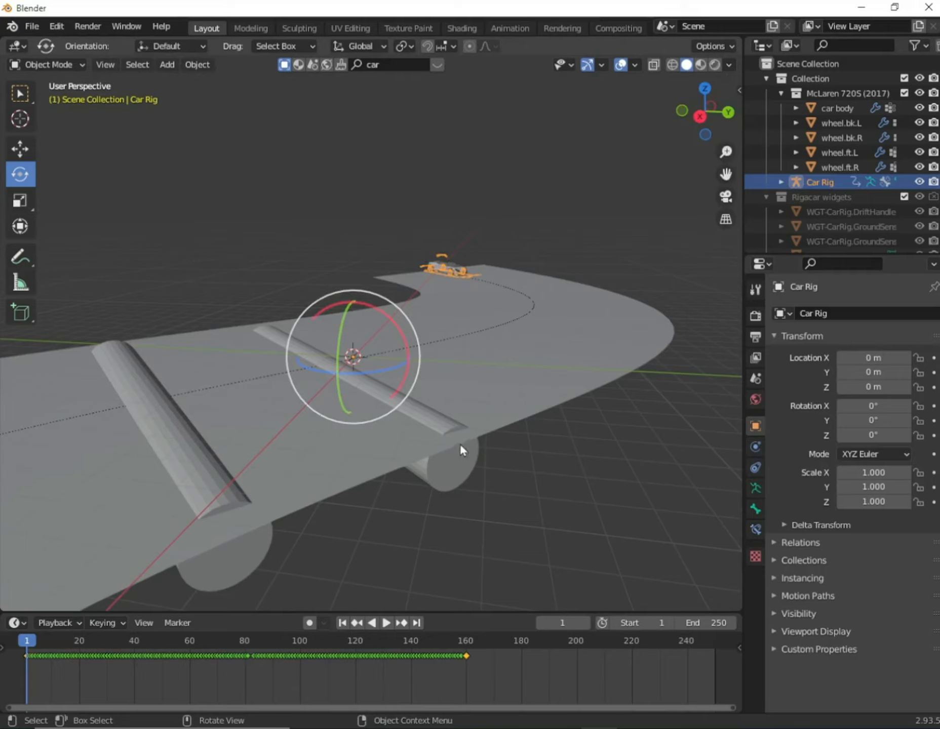
click(530, 333)
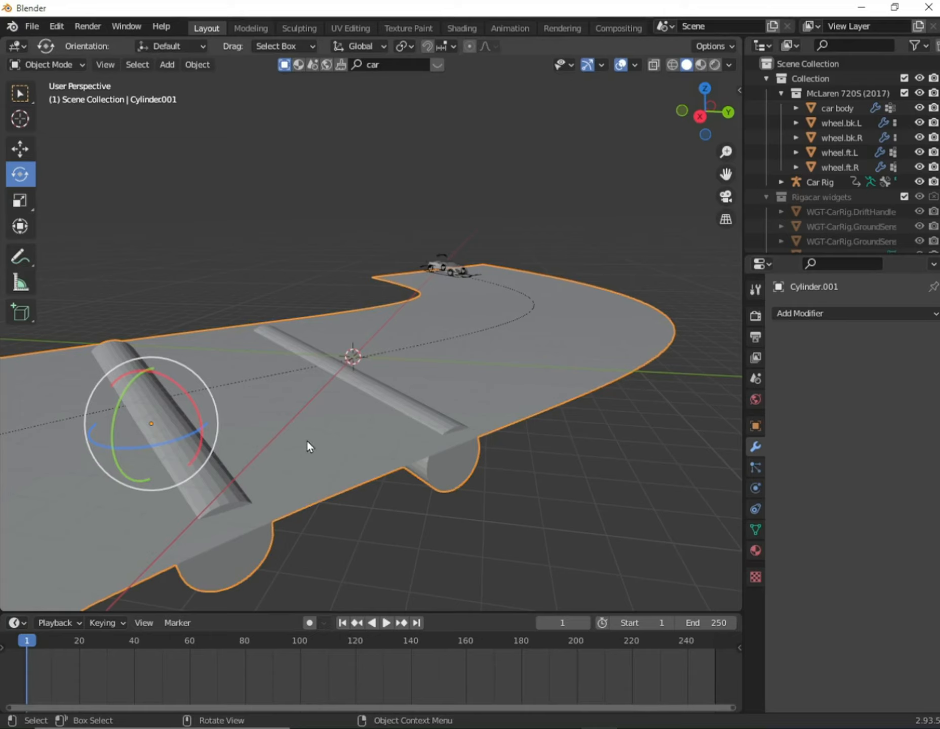
Play the animation around the speed bumps to examine how the car passes over them, and return to frame 1
click(385, 623)
middle_drag(500, 480, 534, 461)
scroll(514, 469, up, 1)
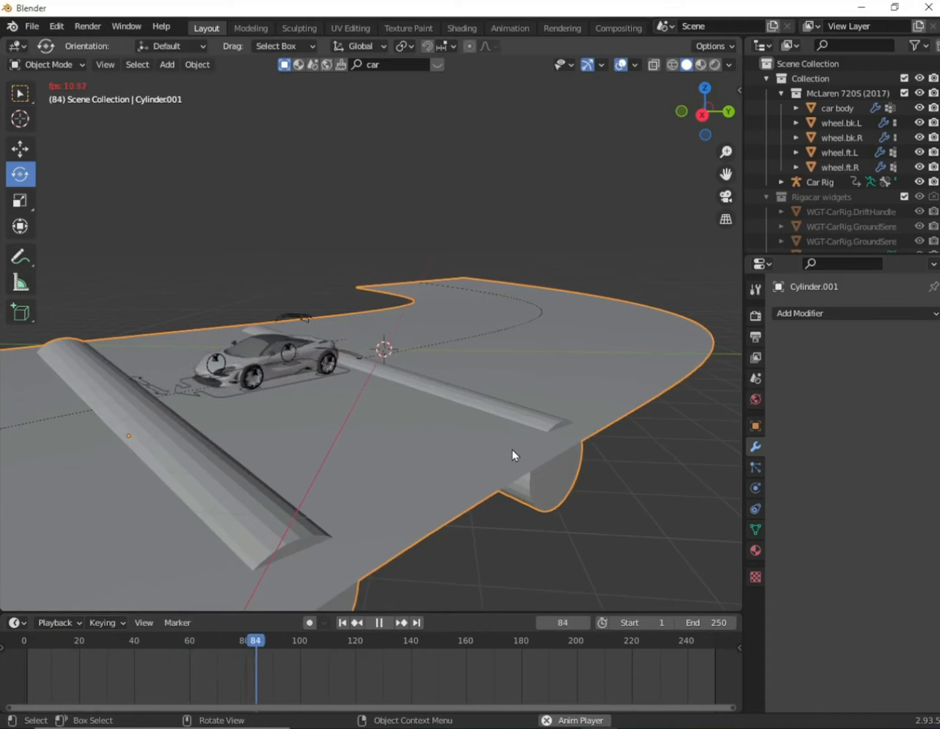
drag(218, 646, 221, 645)
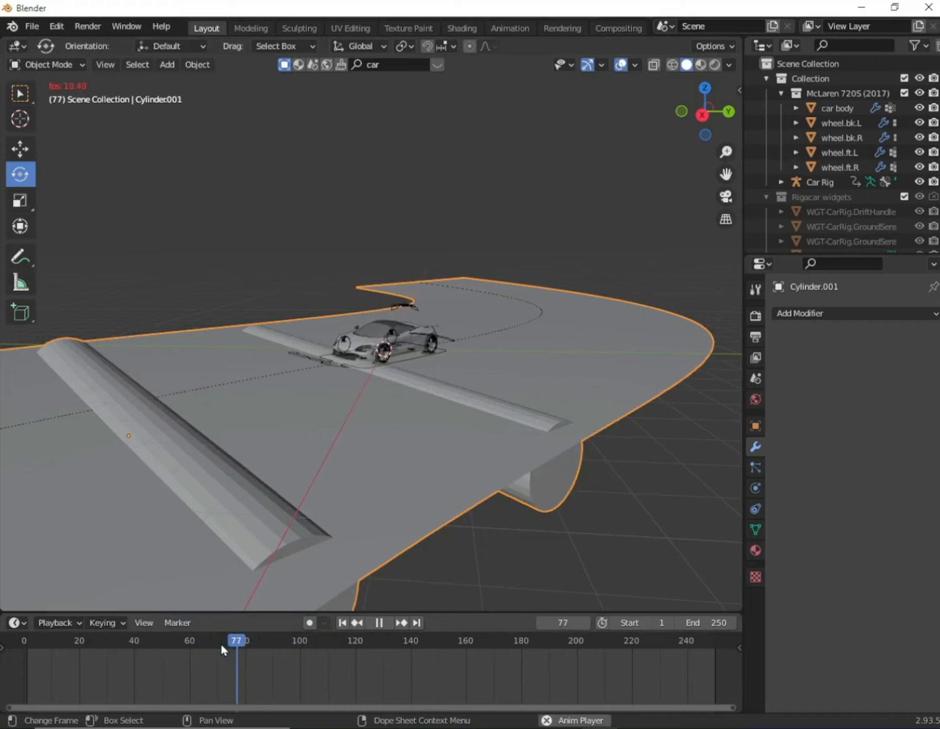
click(221, 643)
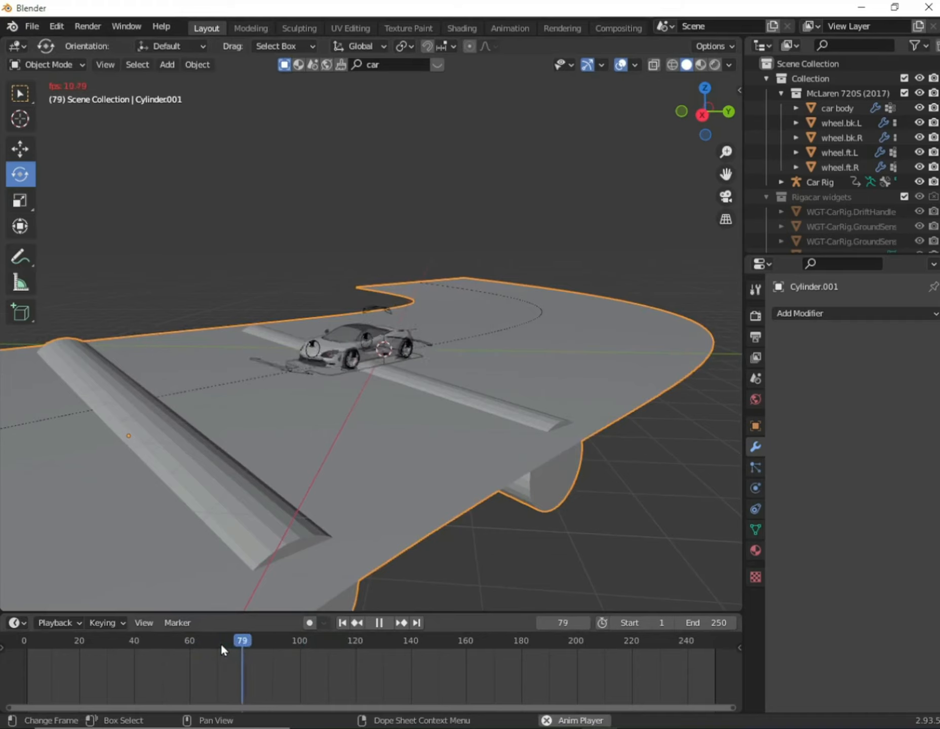
key(space)
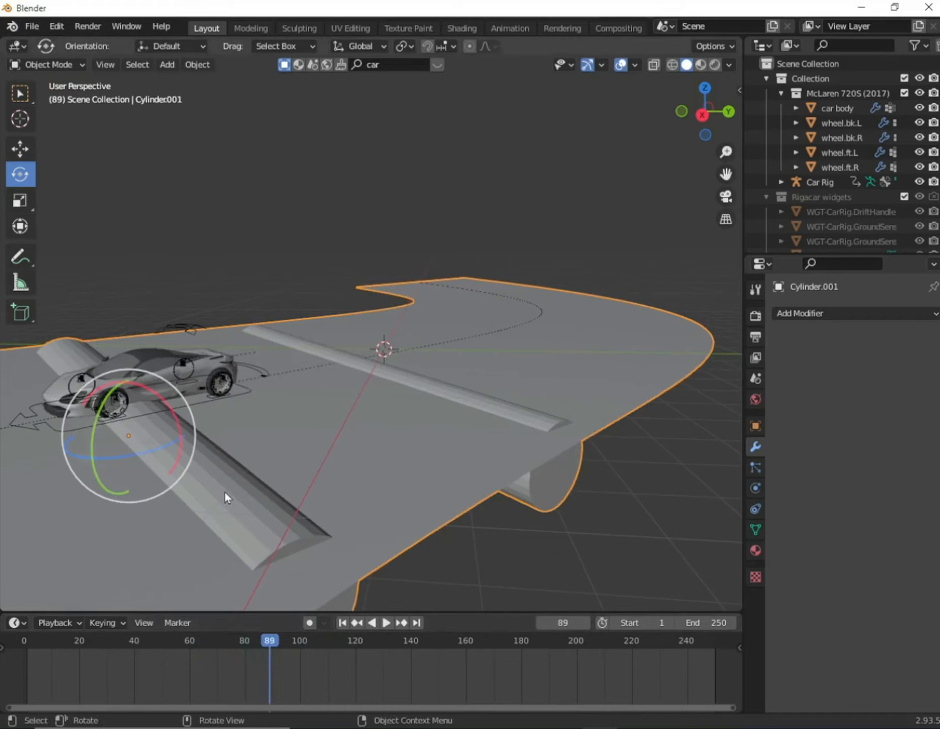
click(343, 623)
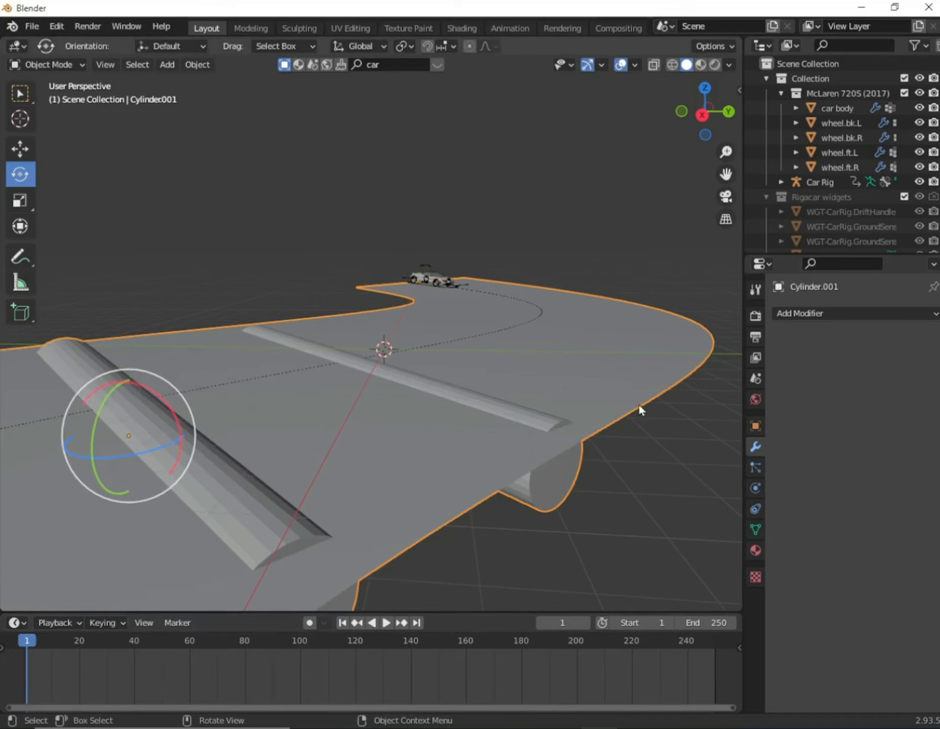
Assign the joined road with its speed bumps as the ground of the car rig's GroundSensor.Axle.Ft
click(427, 269)
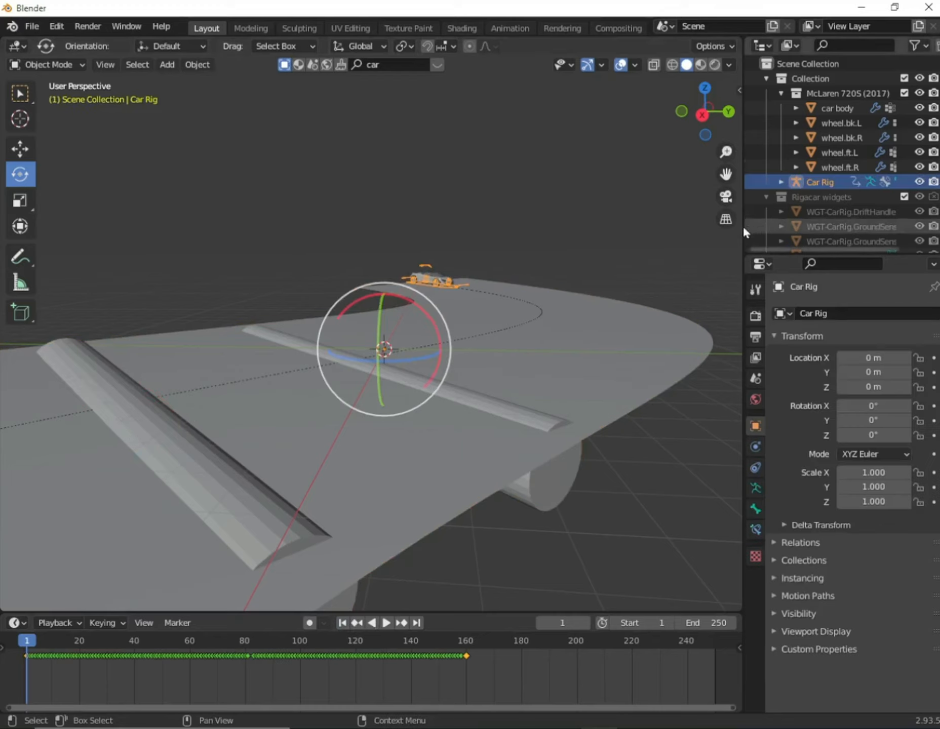
key(n)
scroll(620, 243, up, 3)
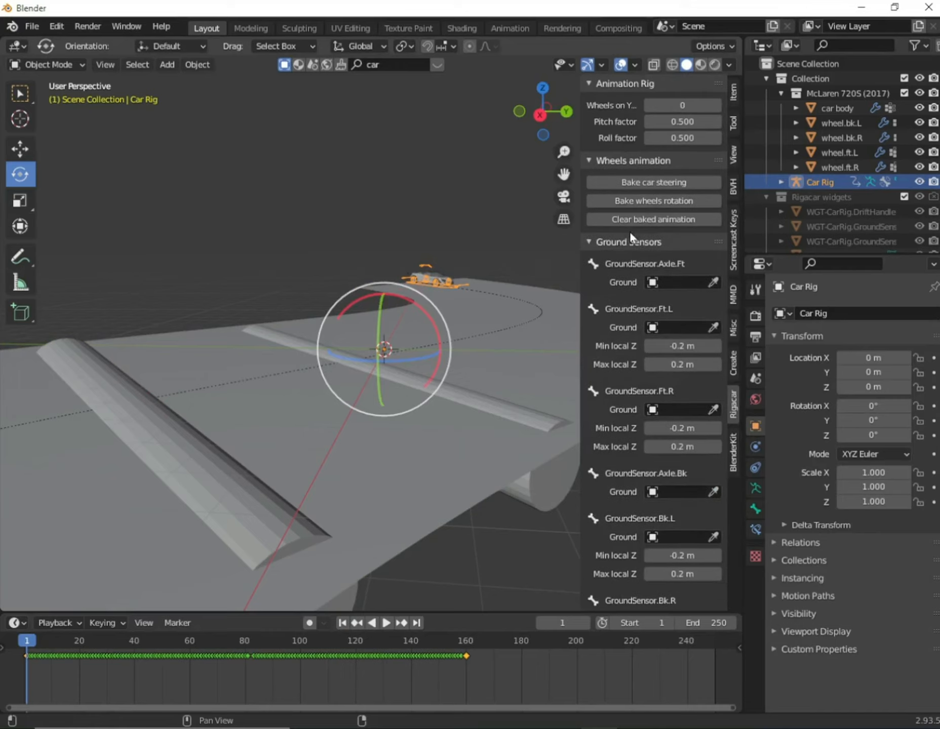
click(625, 243)
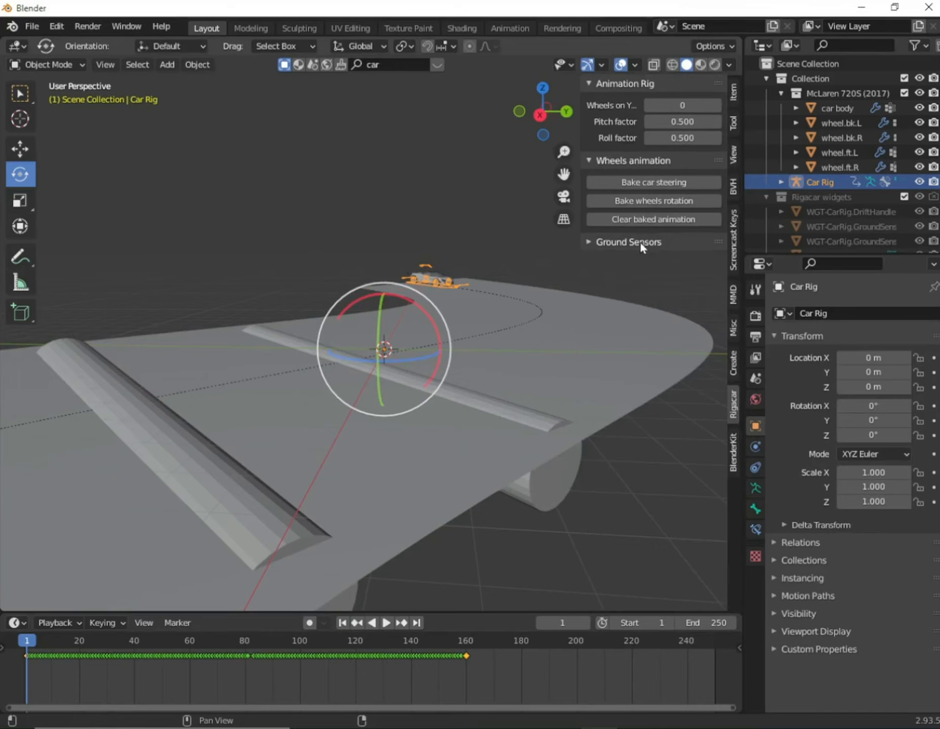
click(593, 244)
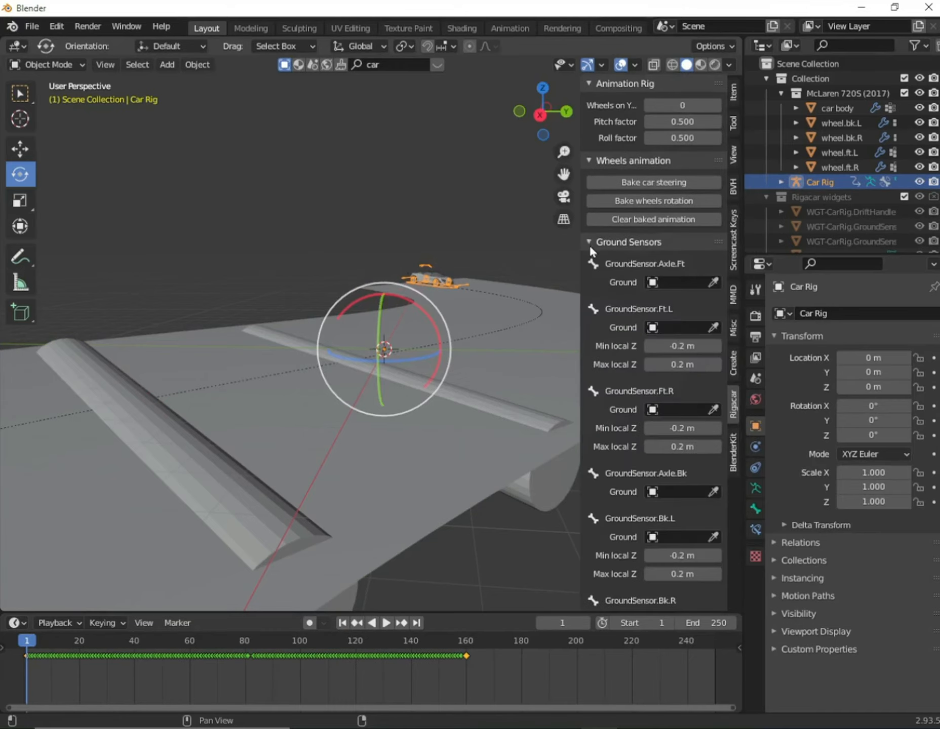
click(713, 282)
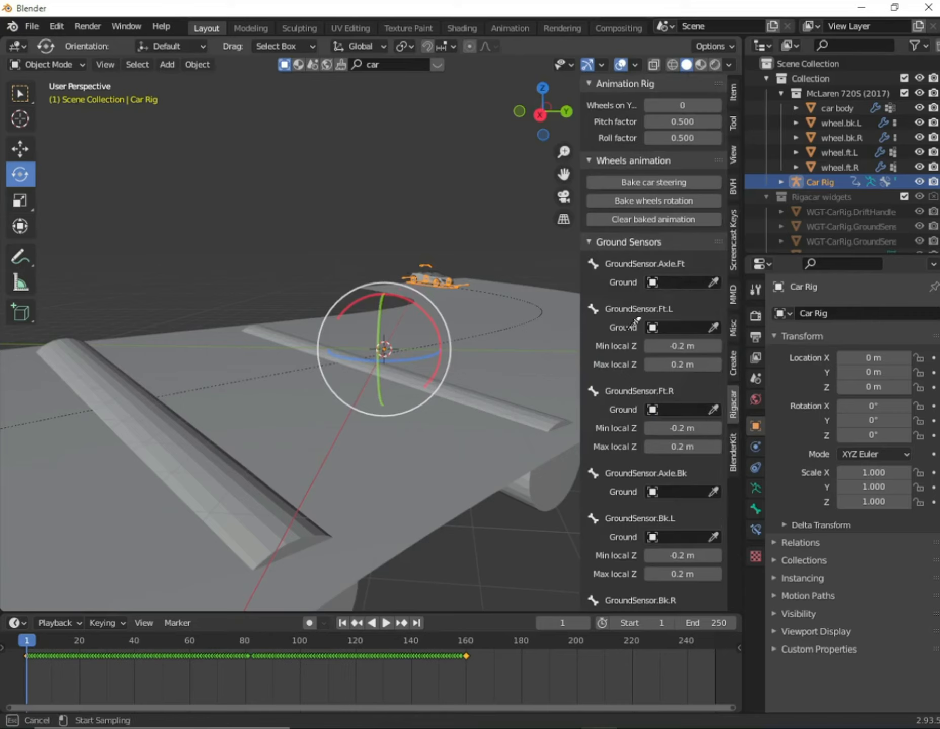
click(454, 428)
Assign the joined road object as the ground of GroundSensor.Ft.L and GroundSensor.Ft.R
click(713, 364)
click(484, 447)
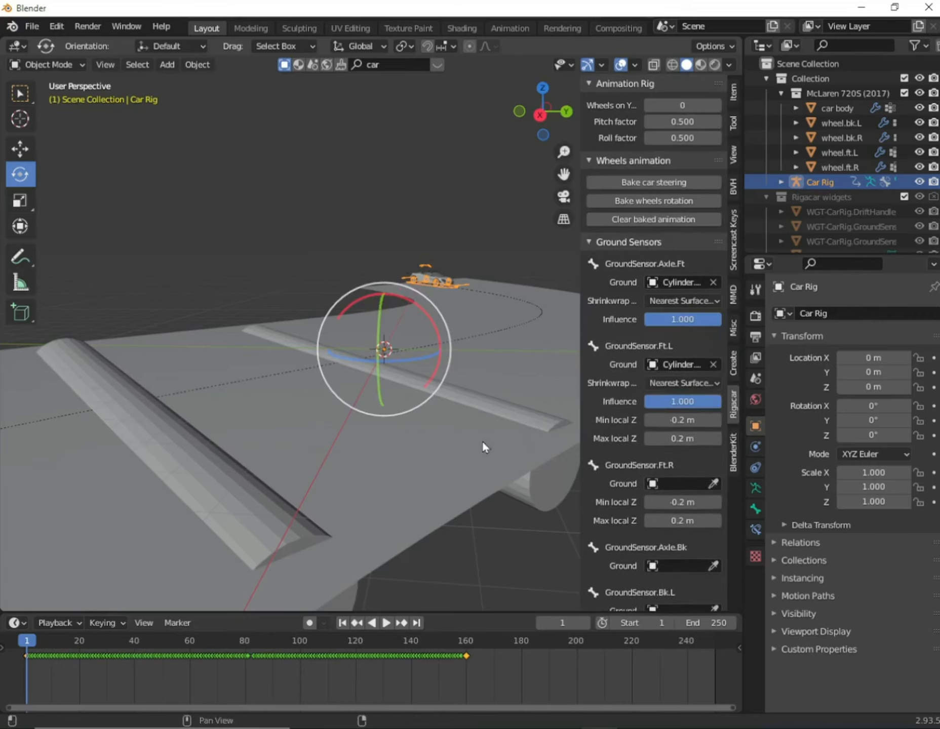
click(713, 484)
click(471, 478)
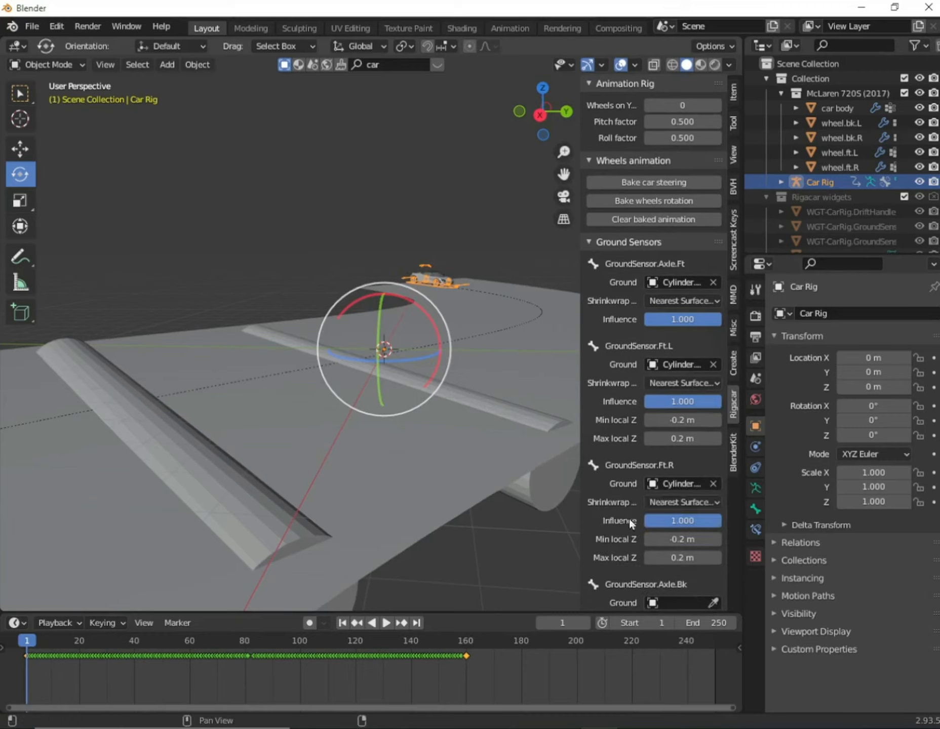
Assign the joined road with its speed bumps as the ground of GroundSensor.Axle.Bk and GroundSensor.Bk.L
click(713, 603)
click(531, 501)
scroll(658, 519, down, 6)
click(707, 533)
click(713, 536)
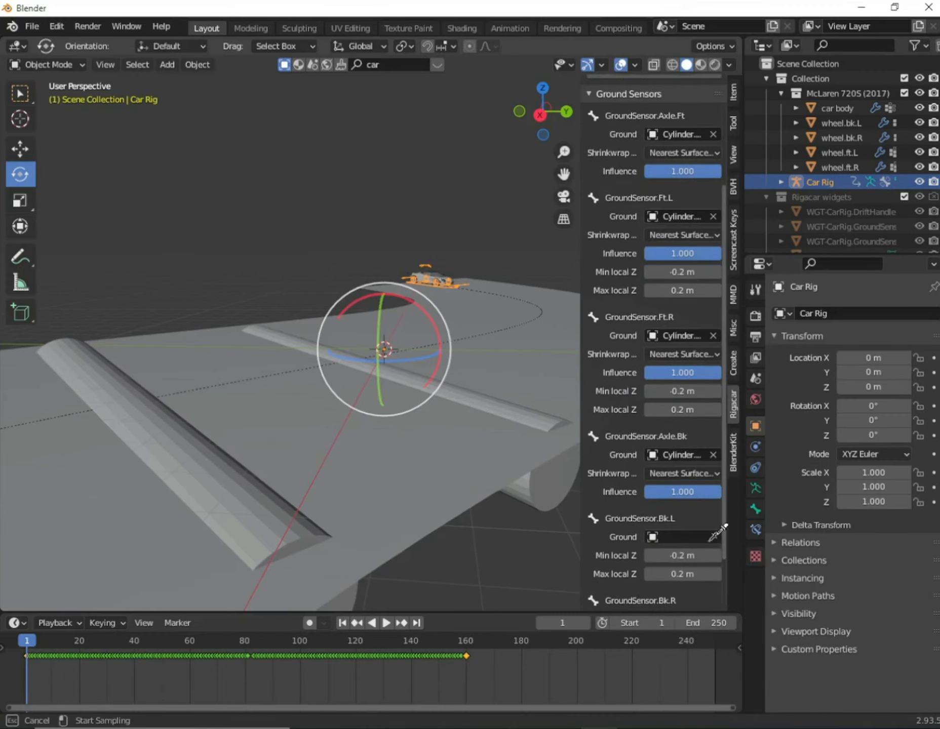
click(521, 542)
Assign the joined road object as the ground of GroundSensor.Bk.R and hide the sidebar
scroll(682, 542, down, 5)
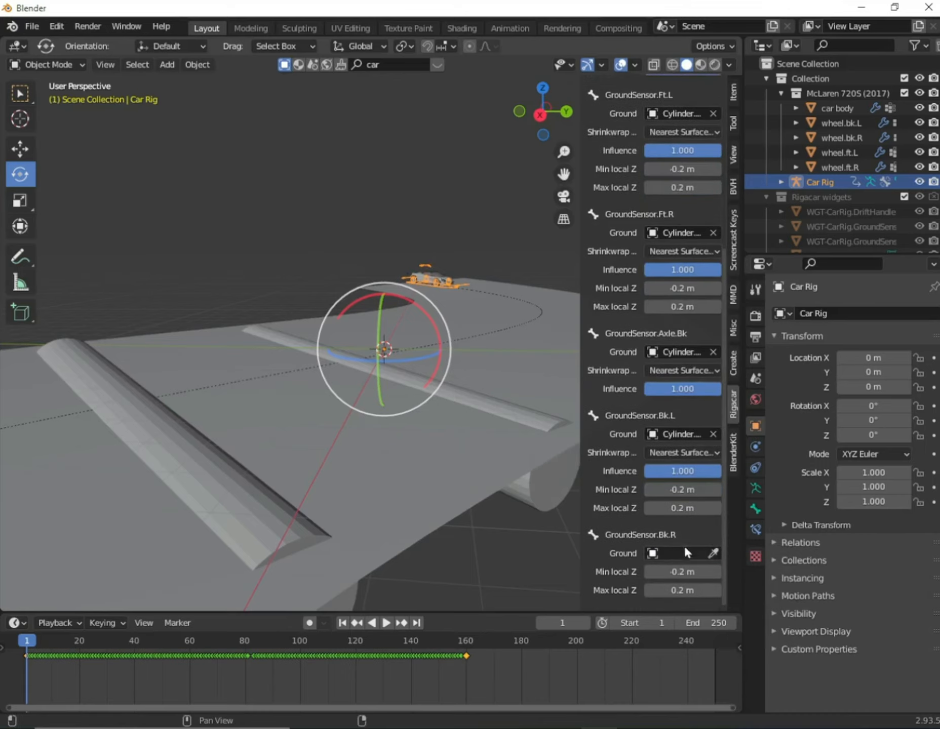
click(713, 552)
click(433, 473)
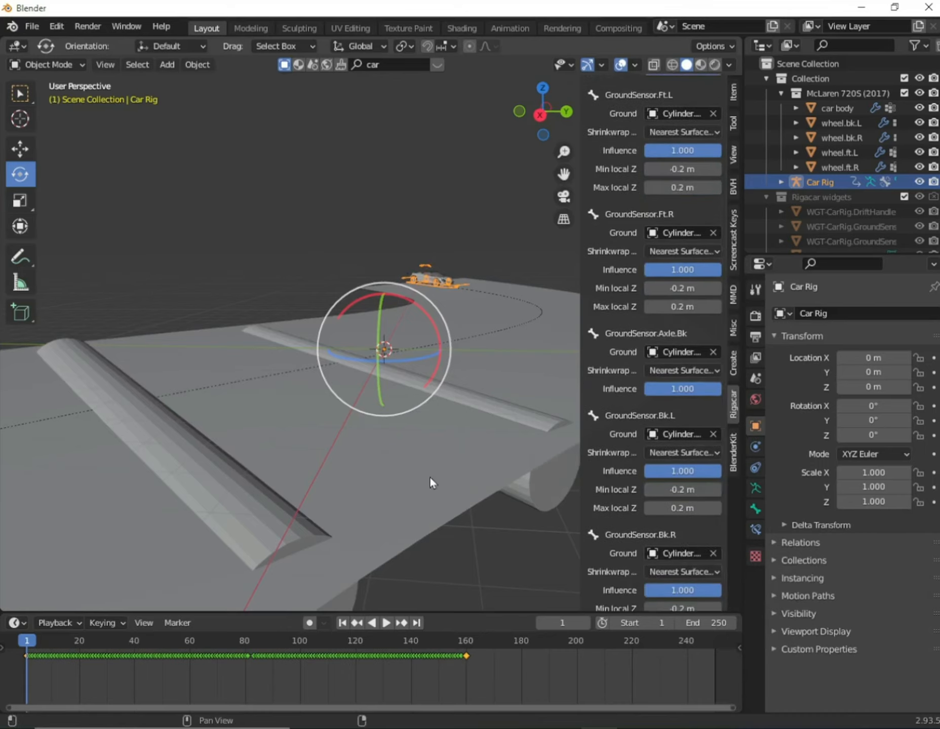
scroll(659, 520, down, 2)
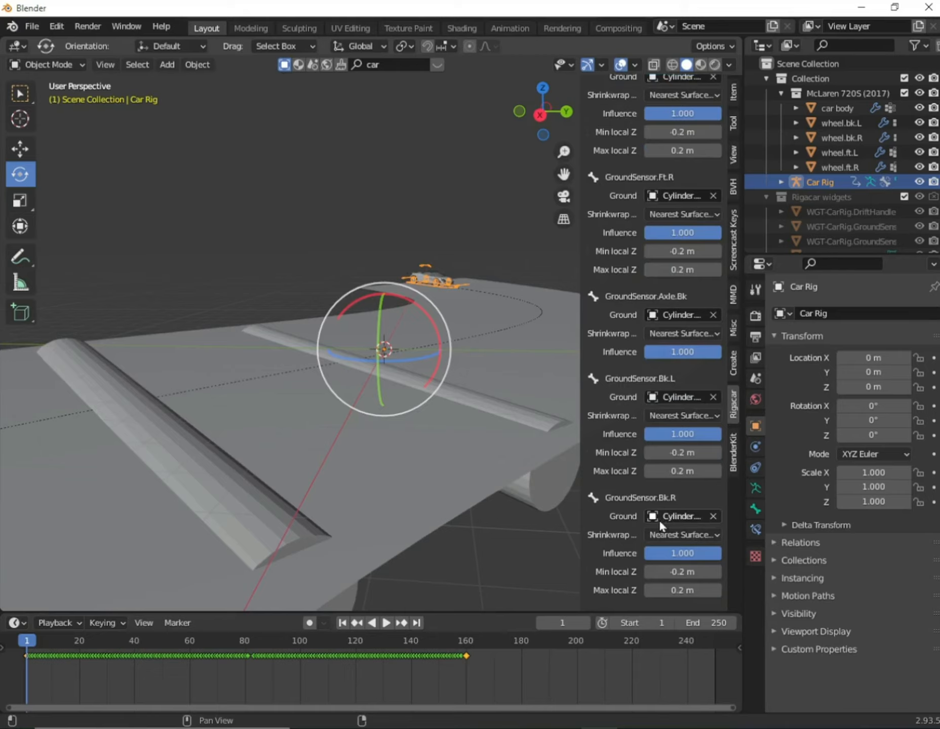
key(n)
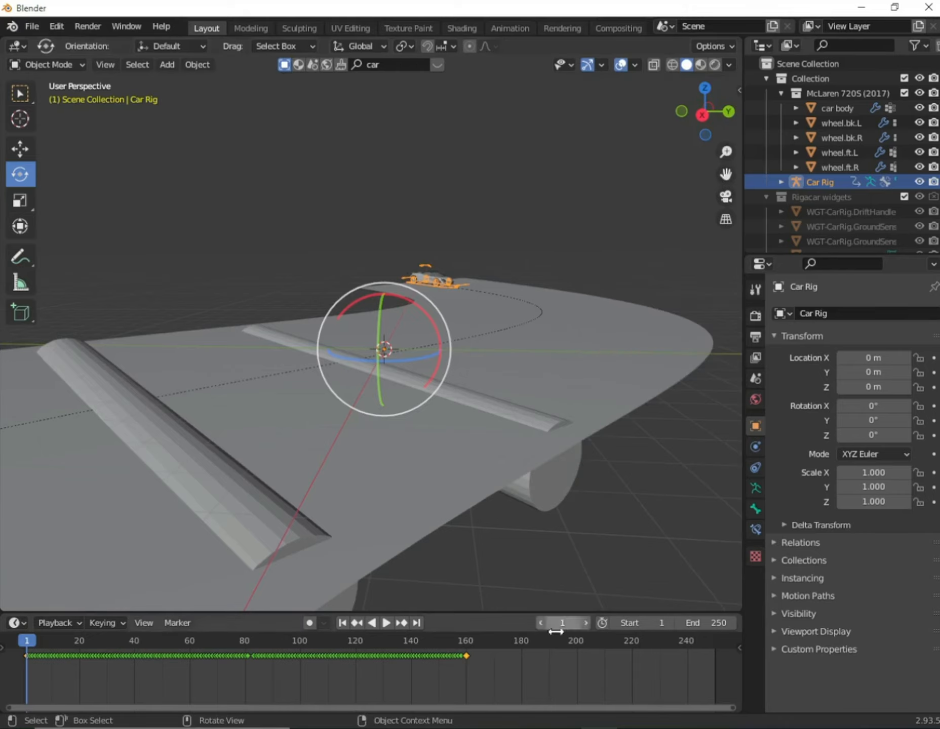
Replay the animation around the speed bumps to examine how the car rides over them, and stop at frame 75
click(386, 622)
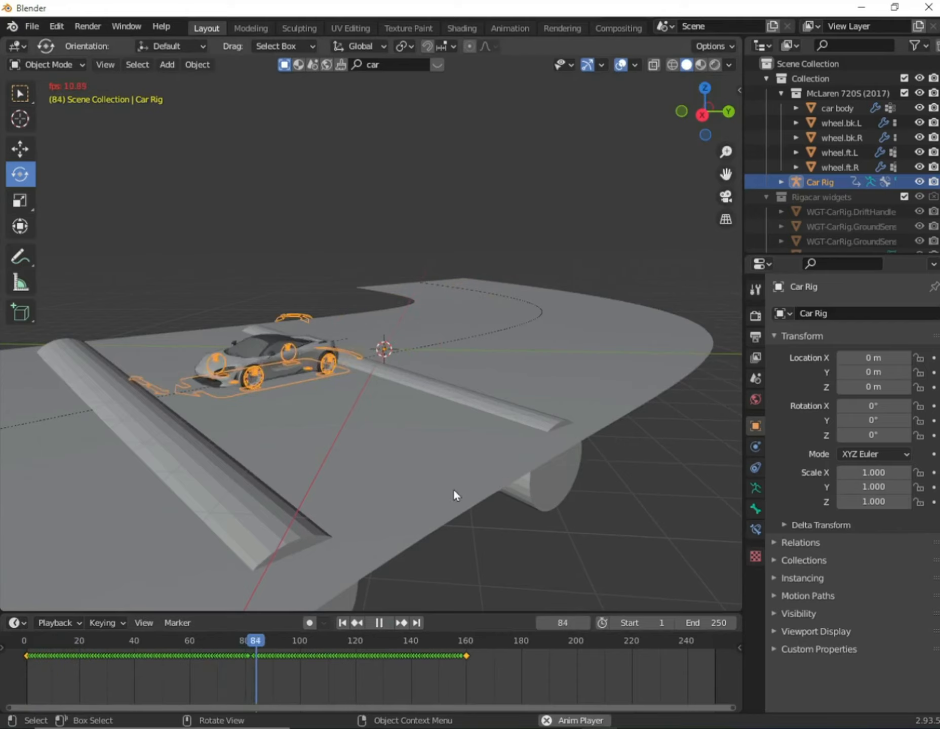
click(149, 646)
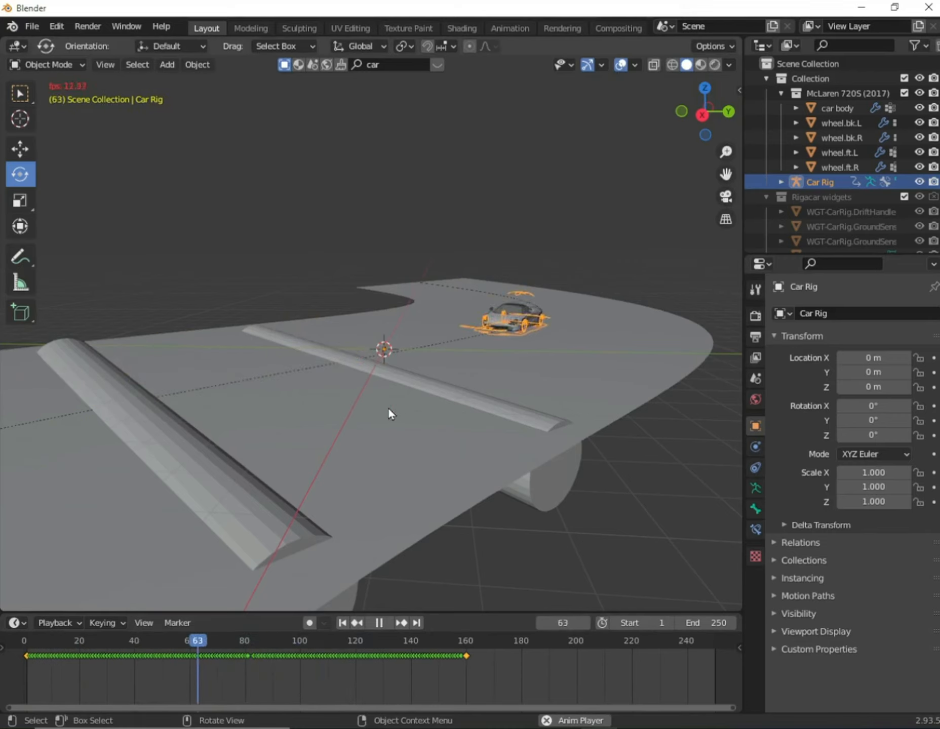
middle_drag(385, 474, 416, 477)
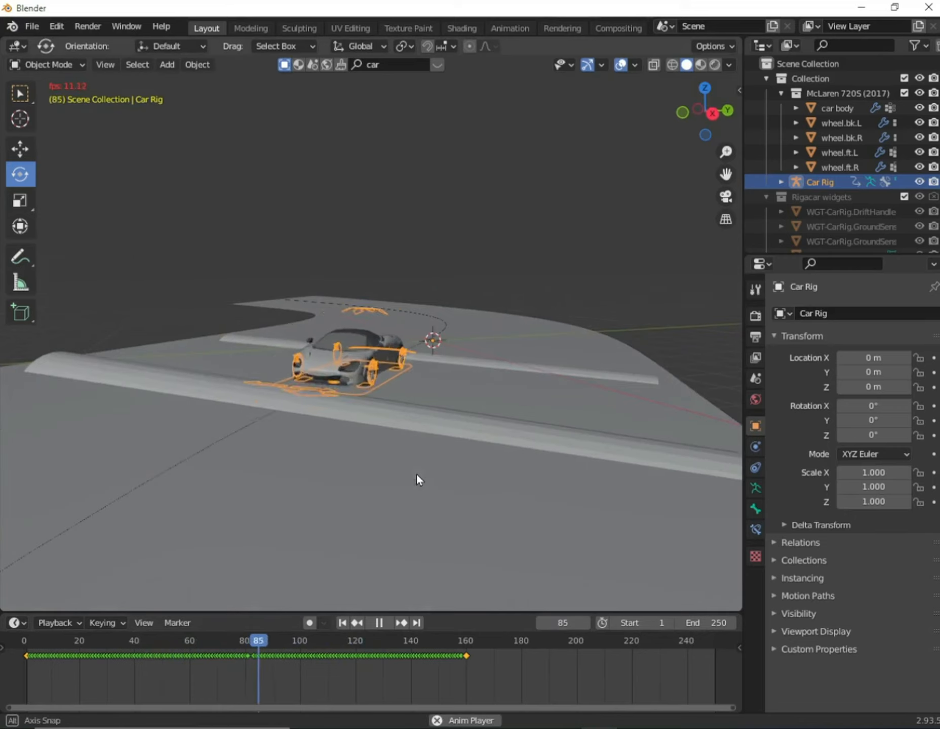
click(183, 624)
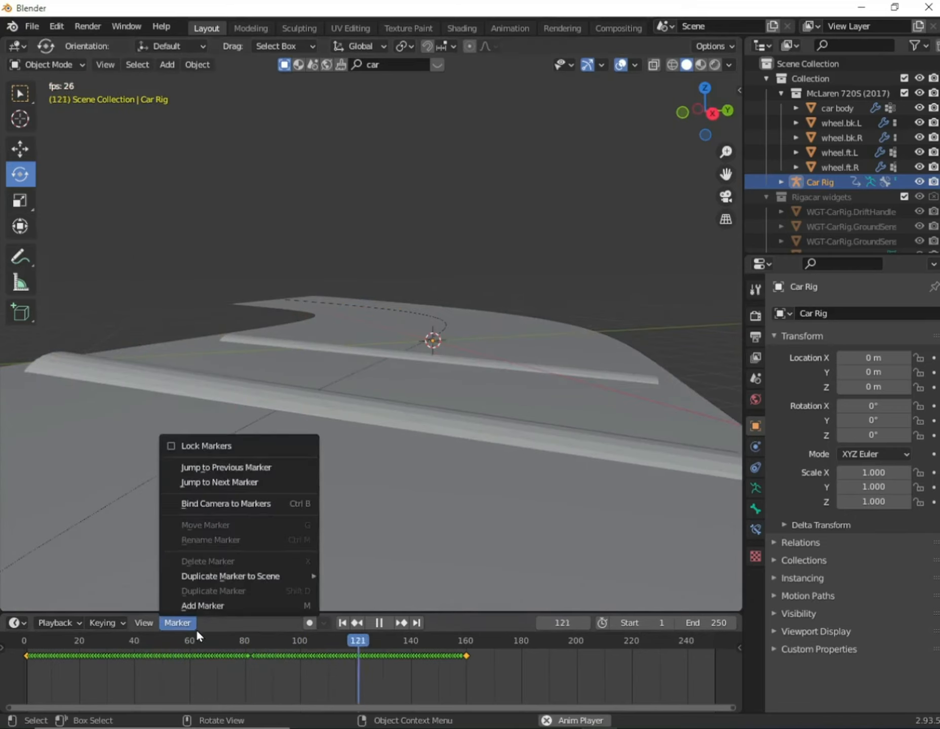
click(210, 640)
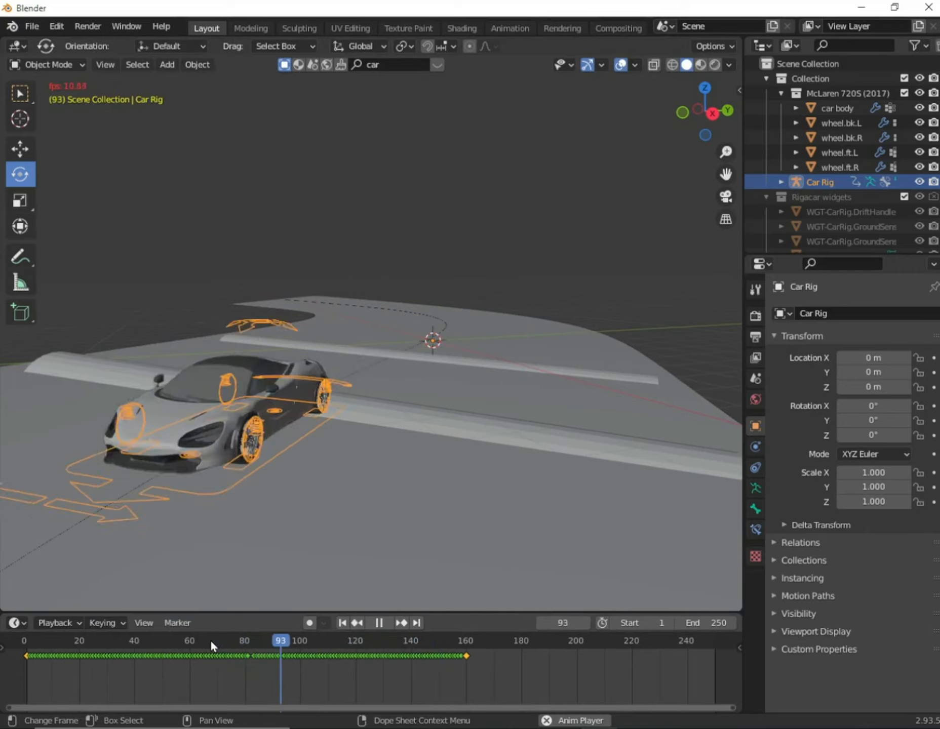
click(210, 639)
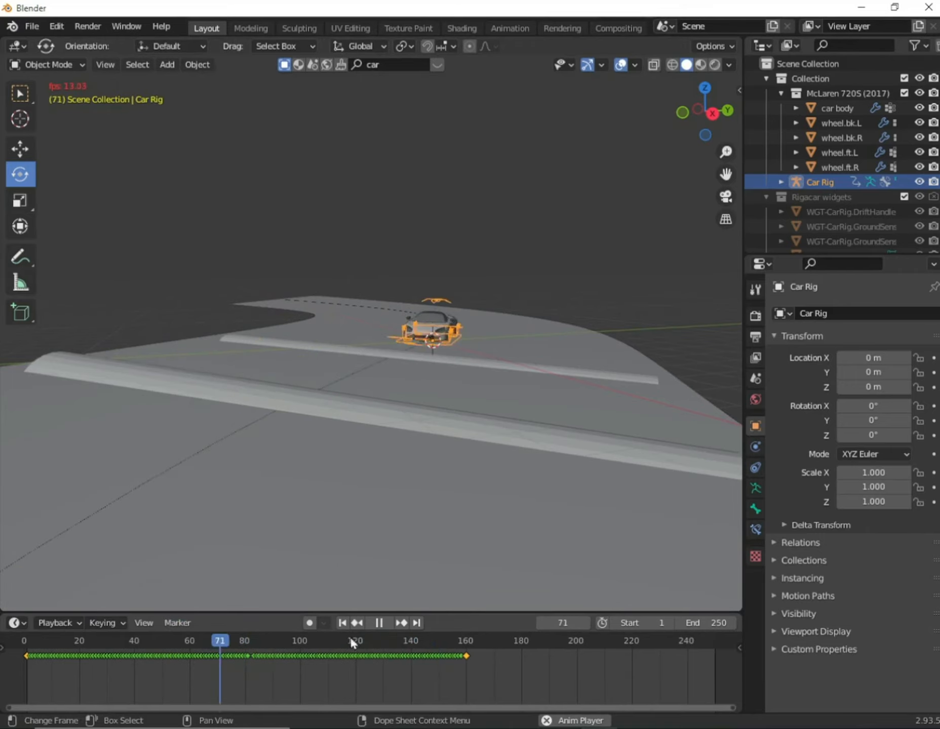
click(378, 623)
drag(265, 640, 230, 641)
mouse_move(472, 512)
middle_down()
mouse_move(422, 518)
mouse_move(426, 495)
middle_up()
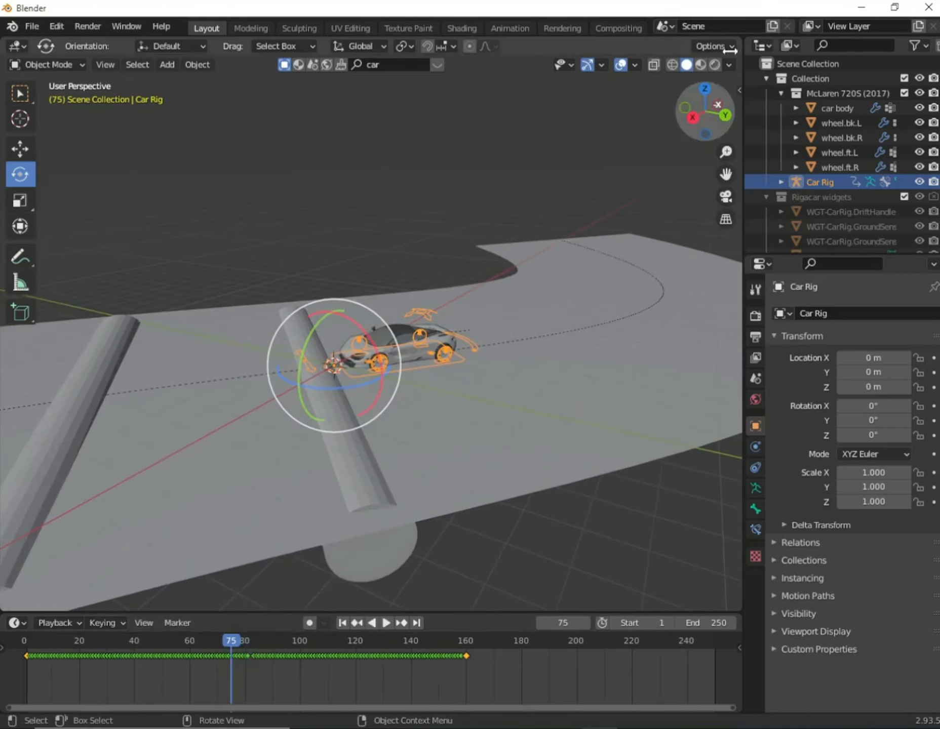
Switch the viewport to Material Preview shading and inspect the car's materials up close
click(700, 64)
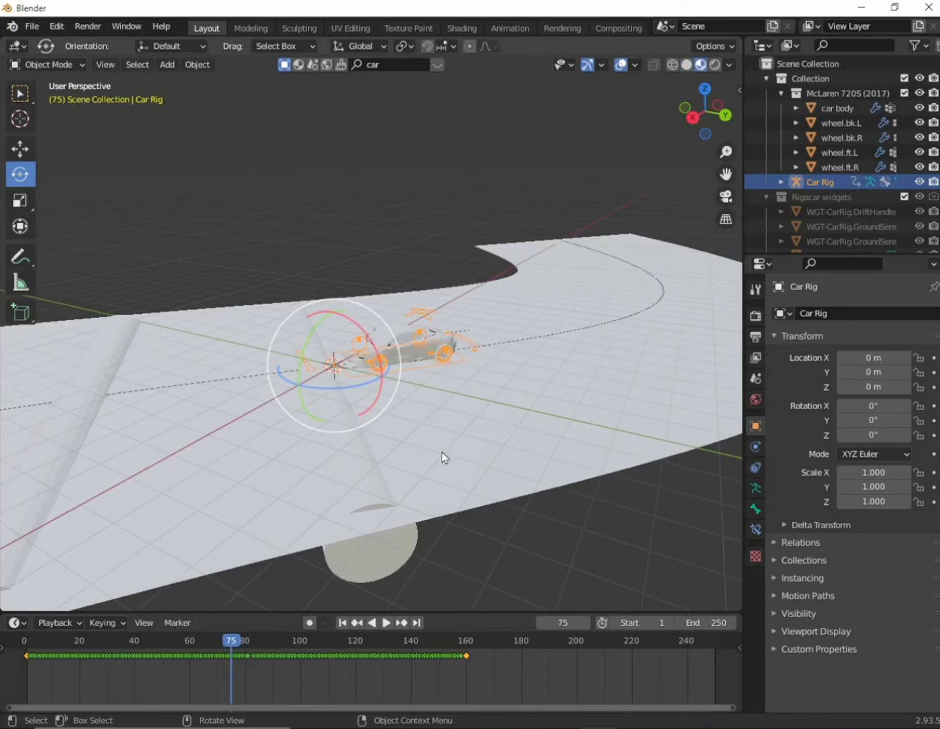
scroll(427, 432, up, 2)
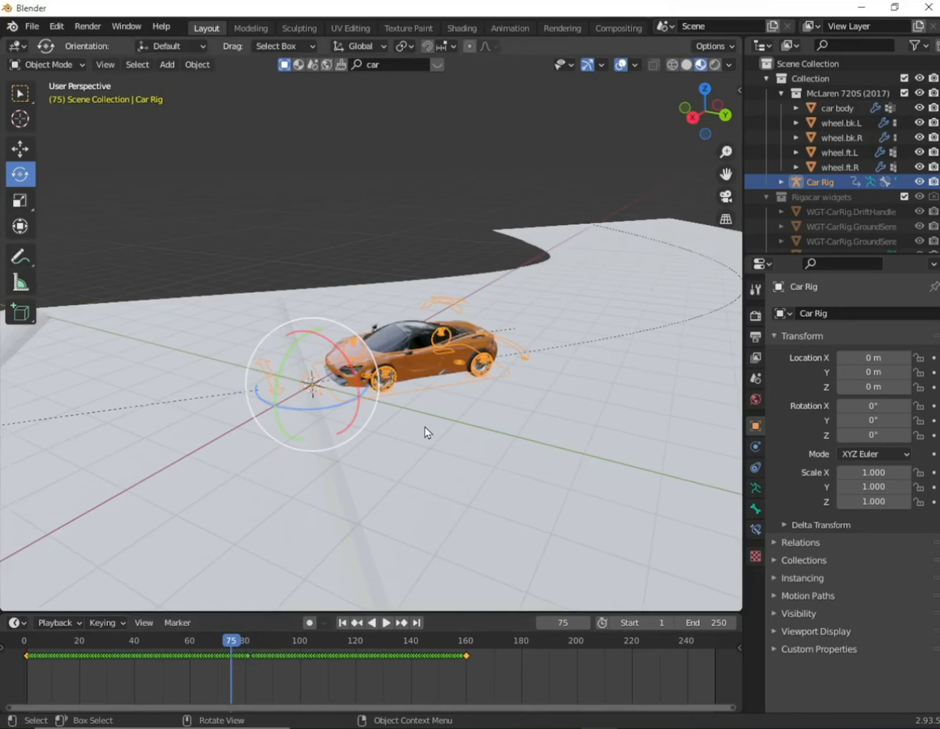
scroll(426, 432, up, 2)
scroll(429, 398, up, 2)
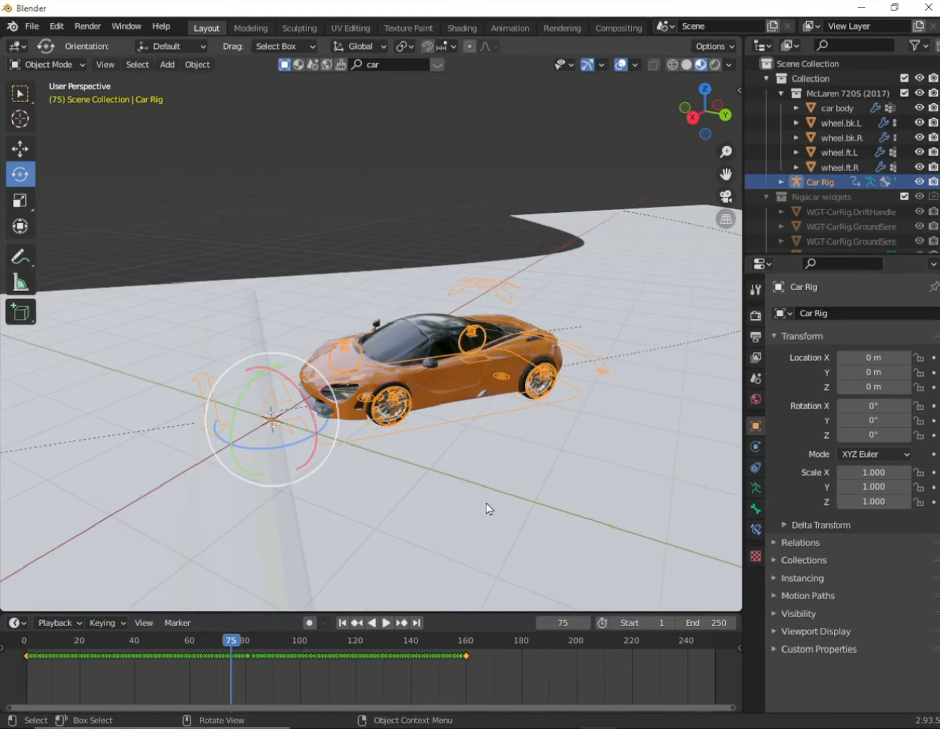
scroll(486, 501, down, 4)
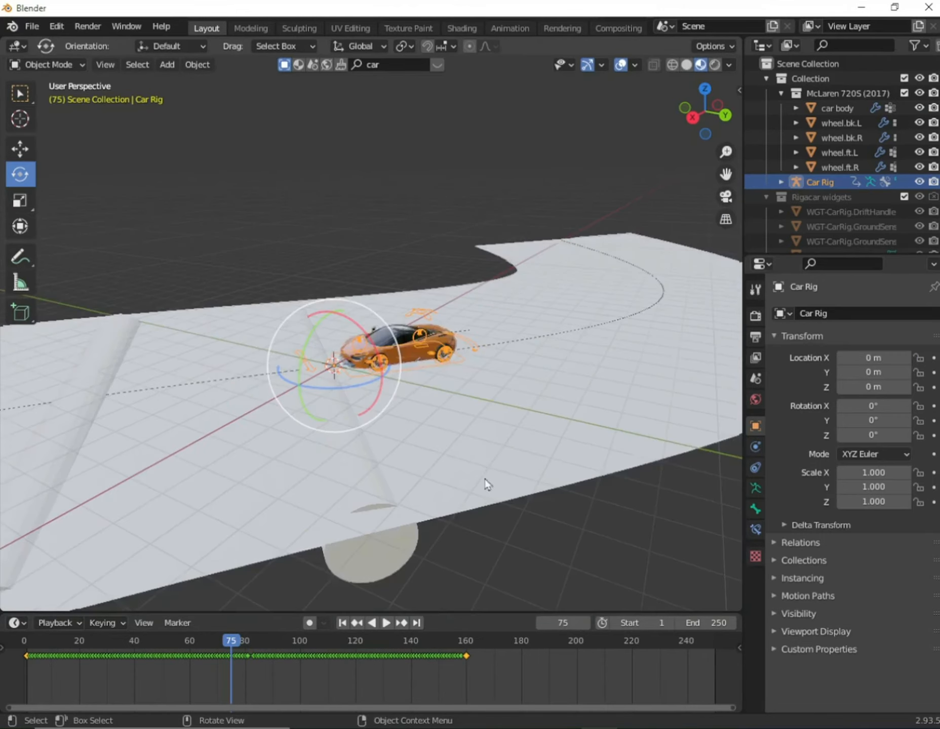
Select the joined road, play the animation from the first frame with the view facing along the road, and return to frame 1
click(514, 445)
middle_drag(515, 442, 530, 422)
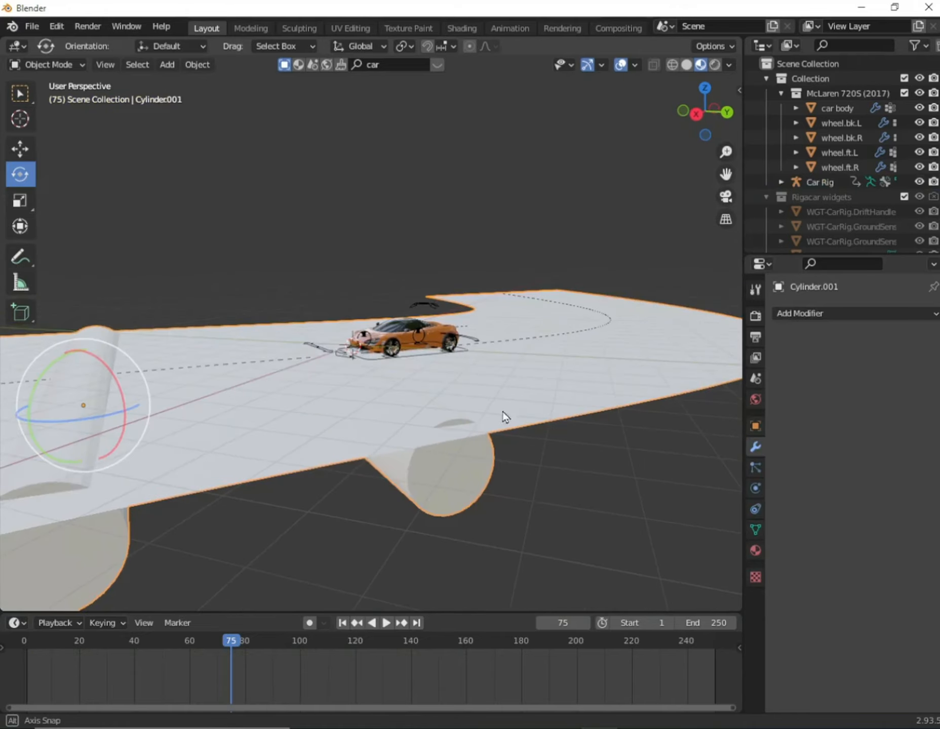
middle_drag(364, 454, 94, 411)
middle_drag(237, 421, 296, 413)
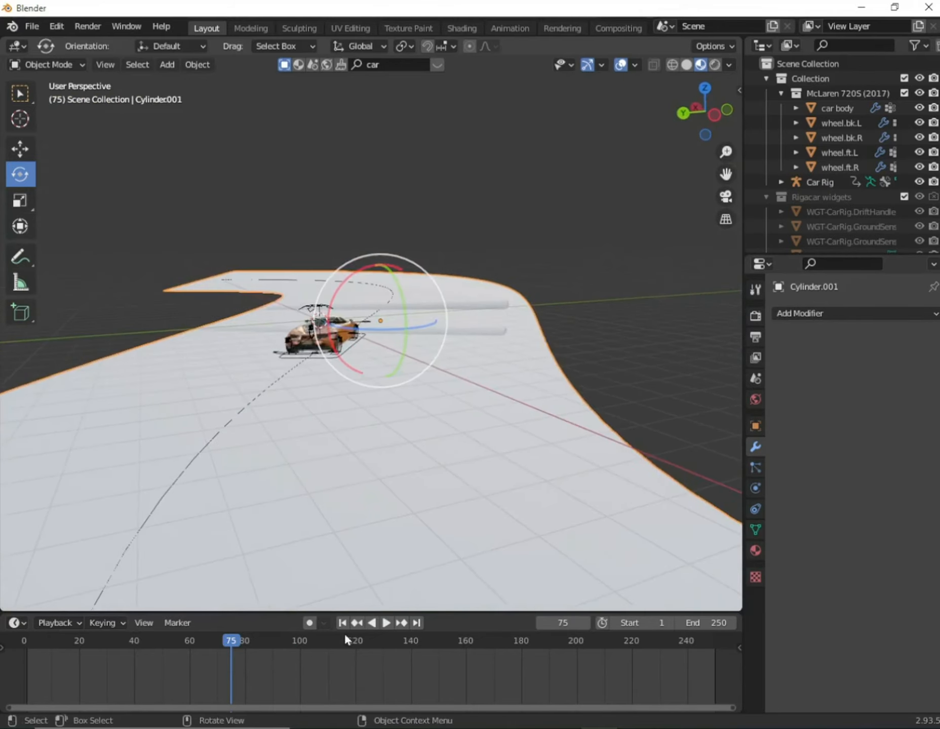
click(384, 627)
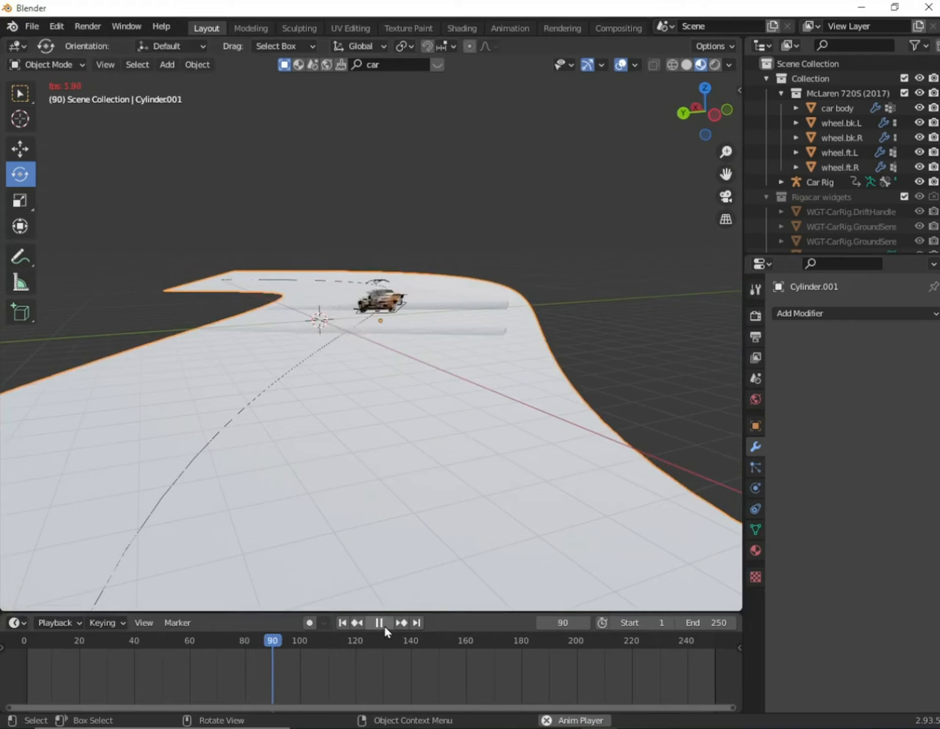
key(space)
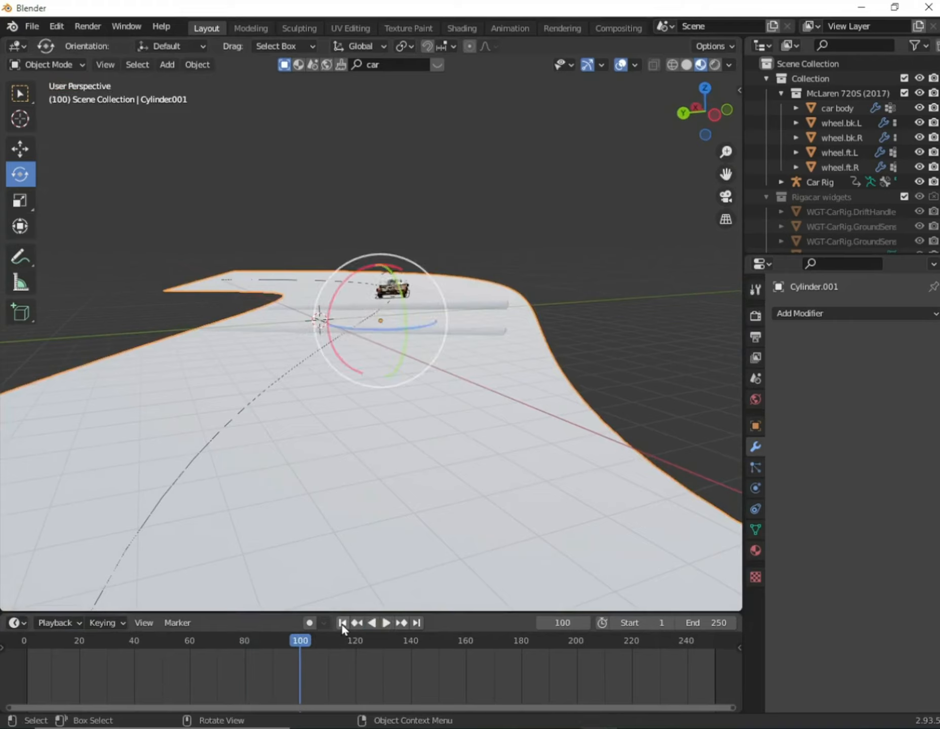
click(342, 622)
click(382, 625)
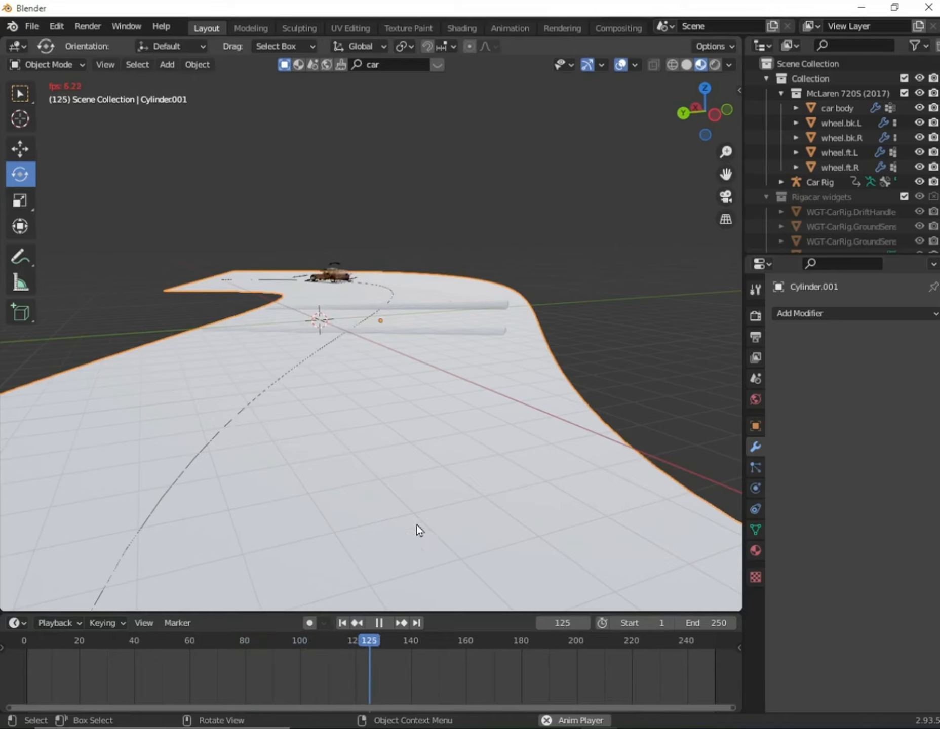
click(370, 625)
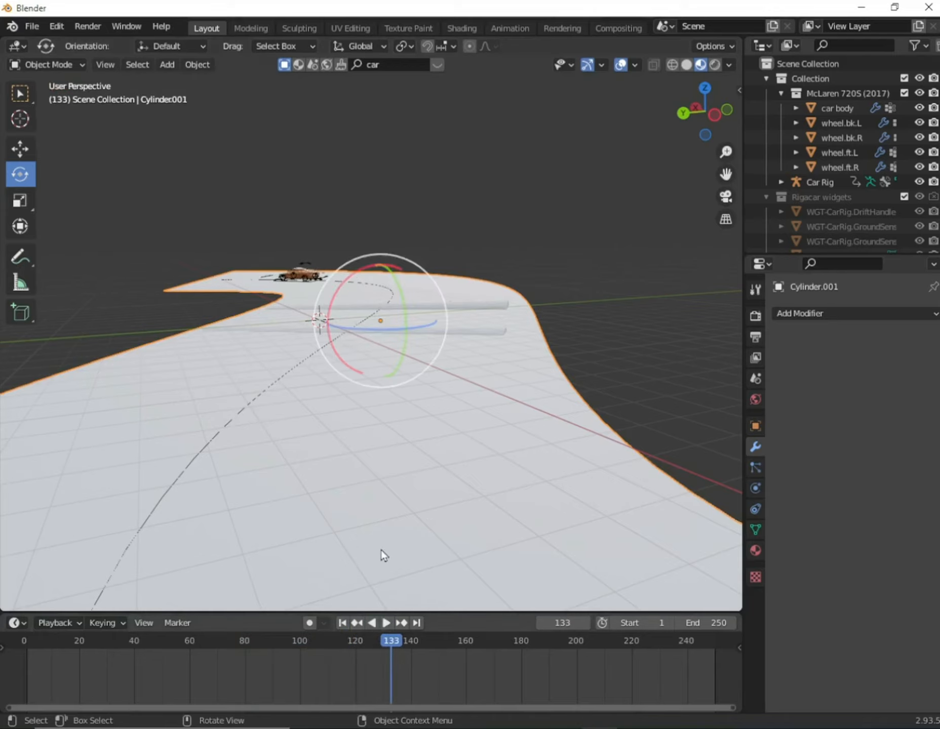
key(shift+Left)
mouse_move(390, 491)
middle_down()
mouse_move(414, 504)
mouse_move(396, 497)
middle_up()
middle_drag(573, 563, 573, 563)
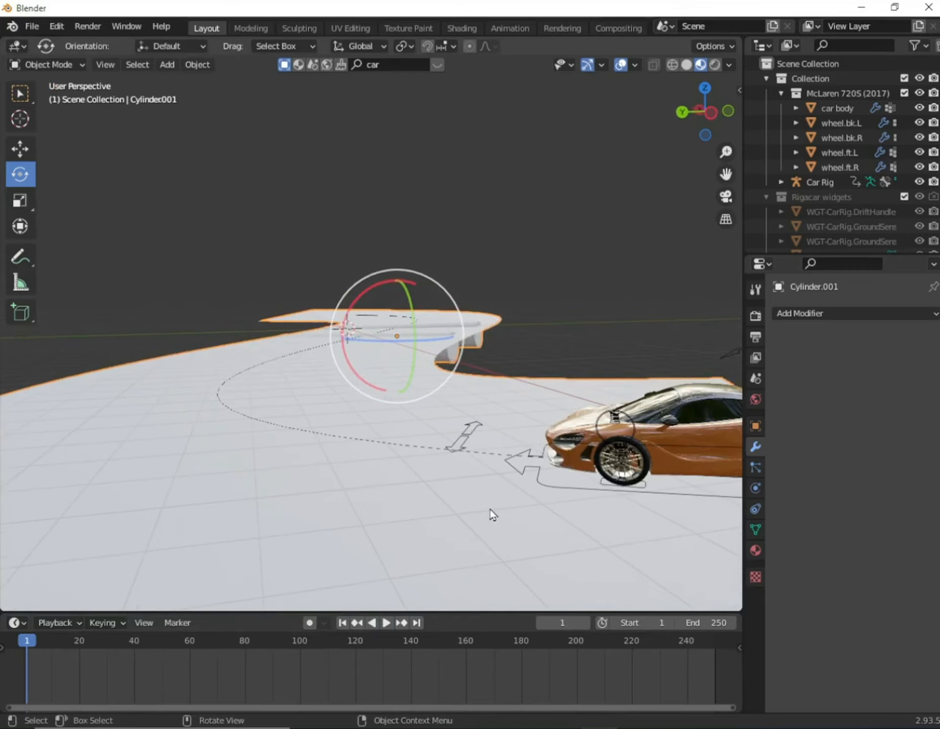